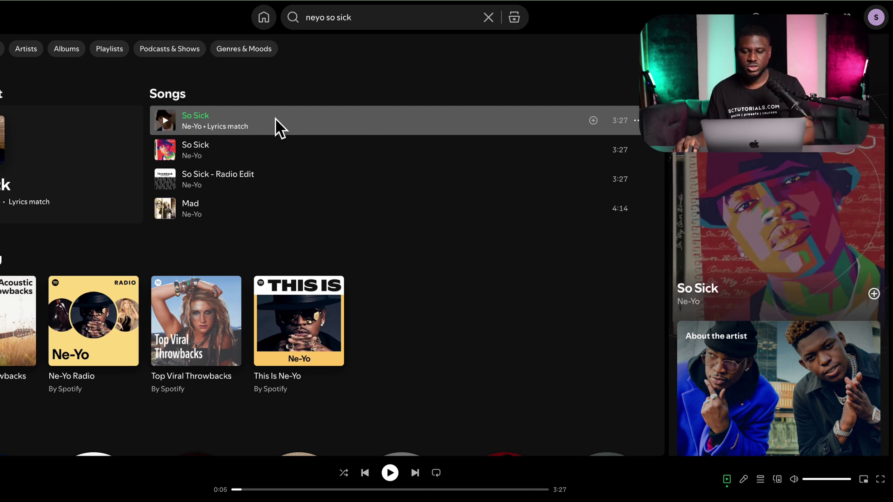
- Copy the Spotify share link for Ne-Yo's 'So Sick' from the first search result
{"action": "left_click", "coordinate": [636, 120]}
{"action": "left_click", "coordinate": [810, 297]}
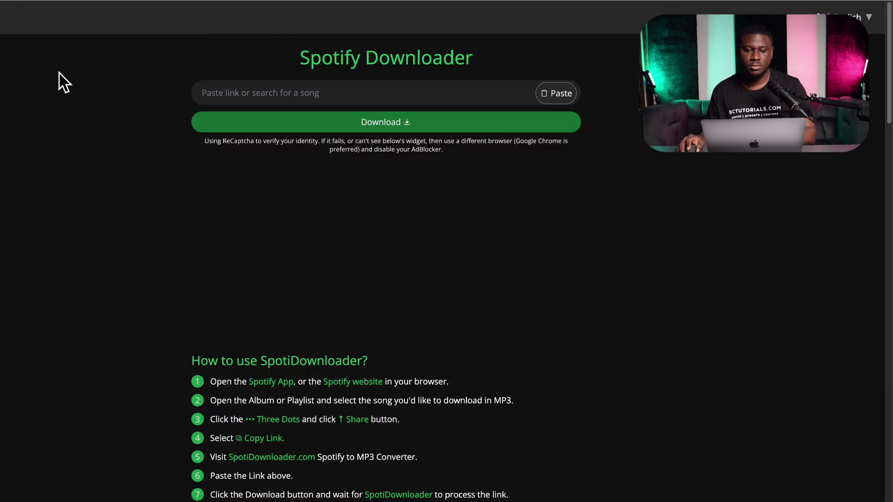
- Paste the So Sick link into SpotiDownloader and download the track as MP3
{"action": "left_click", "coordinate": [252, 95]}
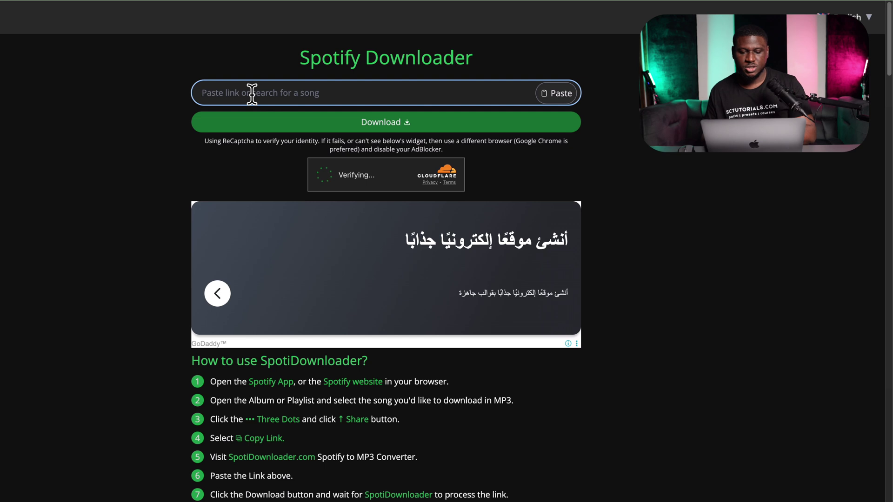
{"action": "key", "text": "ctrl+v"}
{"action": "left_click", "coordinate": [308, 124]}
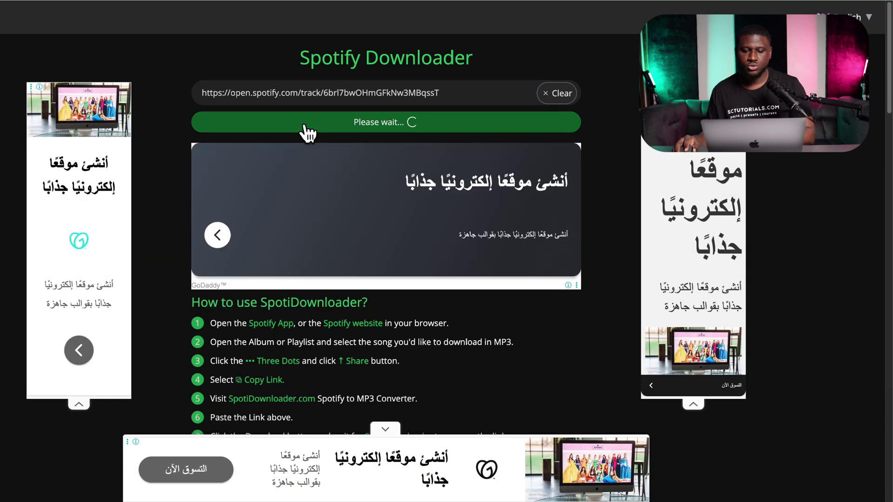
{"action": "left_click", "coordinate": [540, 312]}
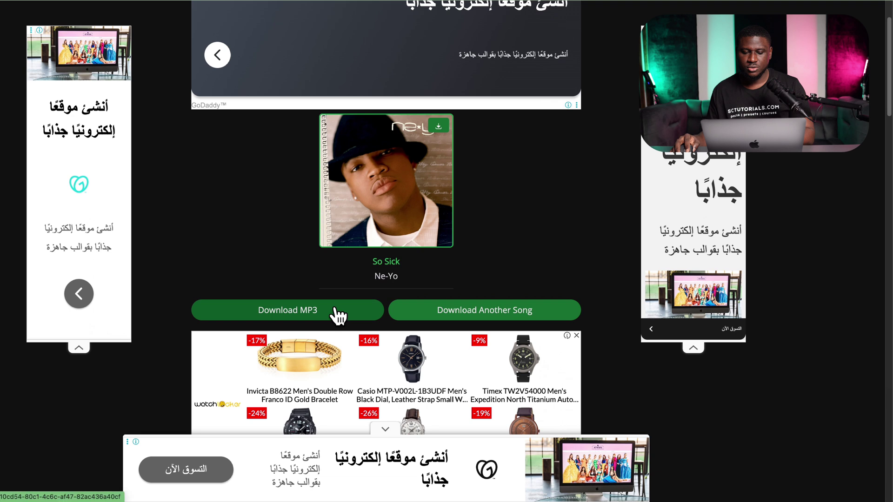
{"action": "left_click", "coordinate": [337, 315]}
{"action": "left_click", "coordinate": [813, 287]}
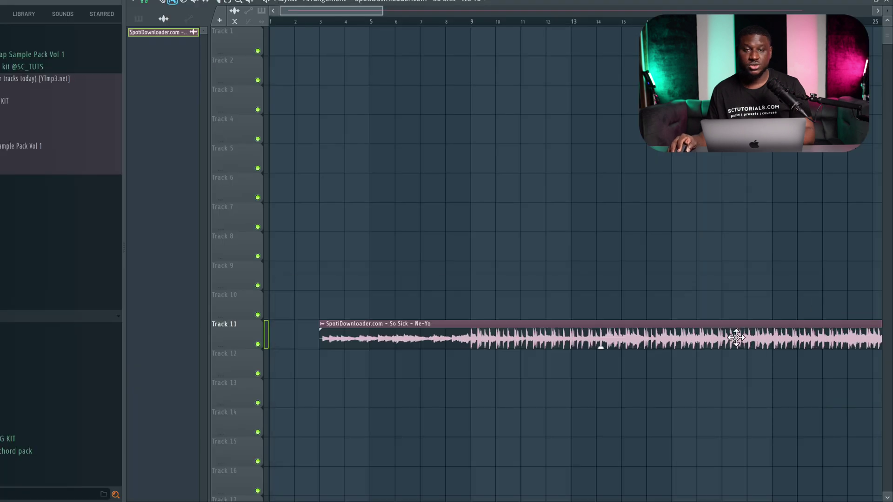
- Move the So Sick clip to Track 1 and set the project tempo to its detected 95 BPM
{"action": "left_click_drag", "start_coordinate": [659, 334], "coordinate": [501, 16]}
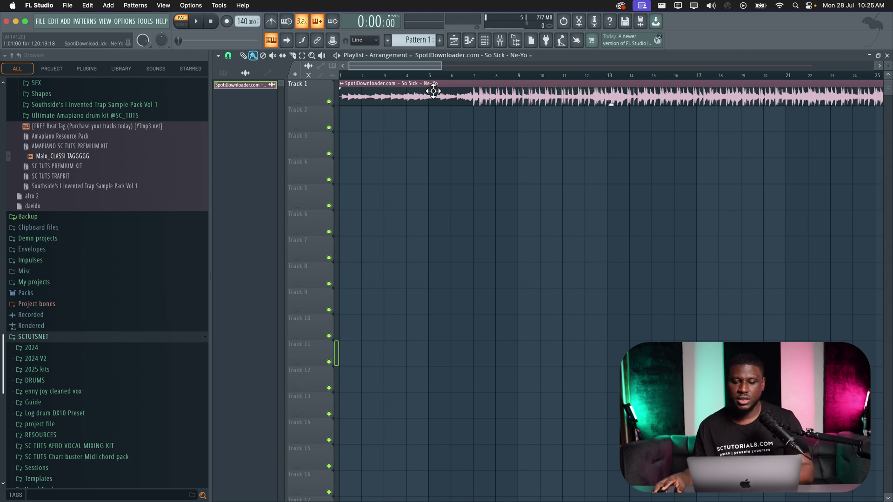
{"action": "double_click", "coordinate": [399, 94]}
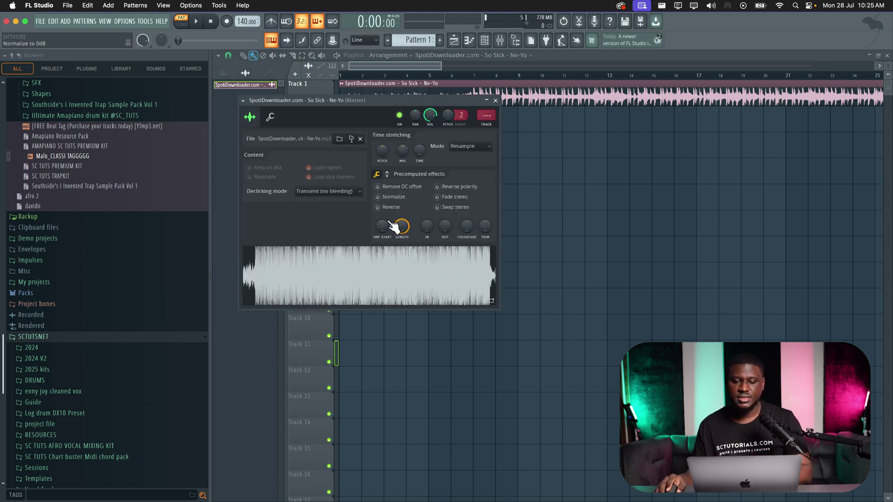
{"action": "right_click", "coordinate": [378, 262]}
{"action": "left_click", "coordinate": [404, 385]}
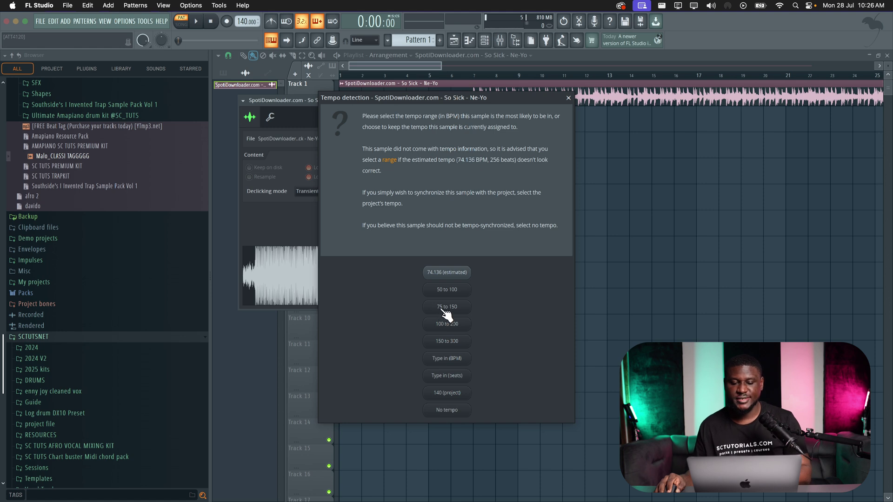
{"action": "left_click", "coordinate": [447, 309]}
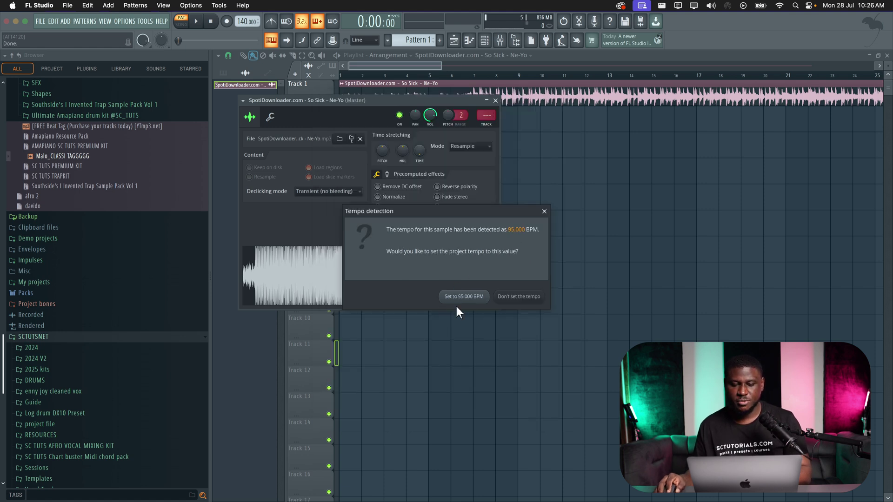
{"action": "left_click", "coordinate": [461, 299]}
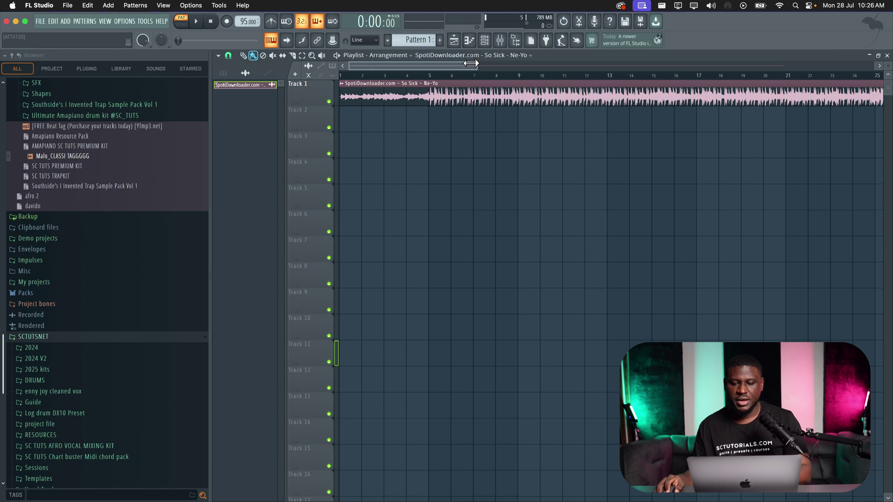
{"action": "left_click_drag", "start_coordinate": [471, 64], "coordinate": [351, 67]}
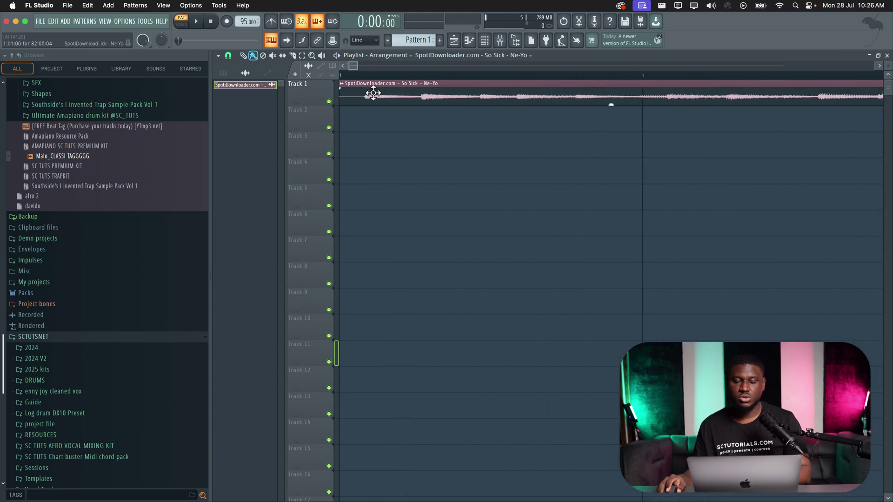
- Set the playlist grid snap and preview the So Sick clip from the start in Song mode
{"action": "left_click", "coordinate": [229, 56]}
{"action": "left_click", "coordinate": [237, 100]}
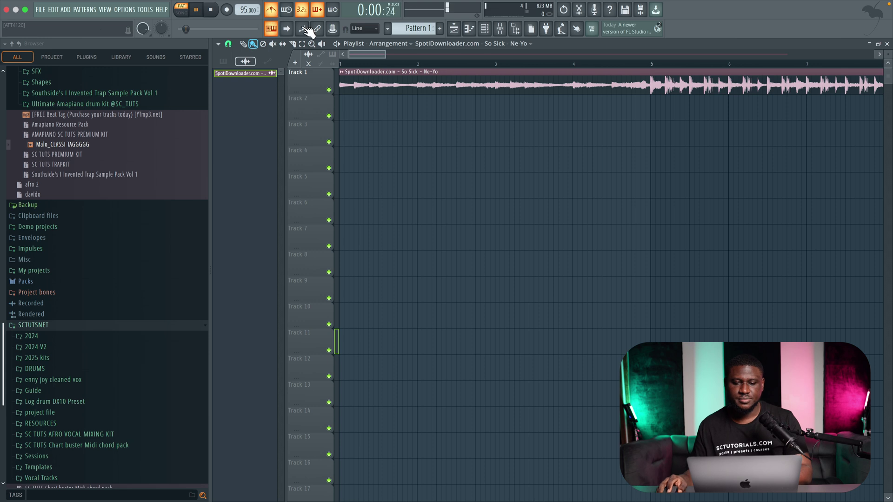
{"action": "left_click", "coordinate": [182, 13]}
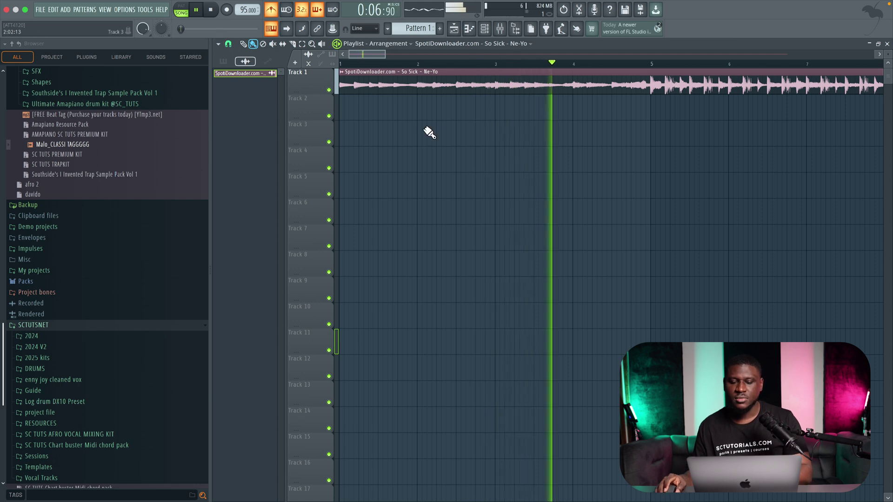
{"action": "key", "text": "space"}
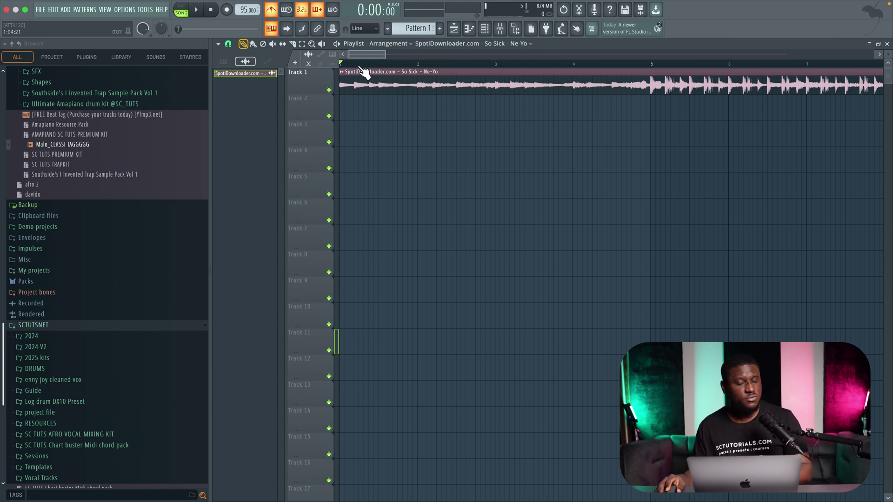
- Slice the So Sick clip at bar 5 and delete the tail
{"action": "left_click", "coordinate": [293, 43]}
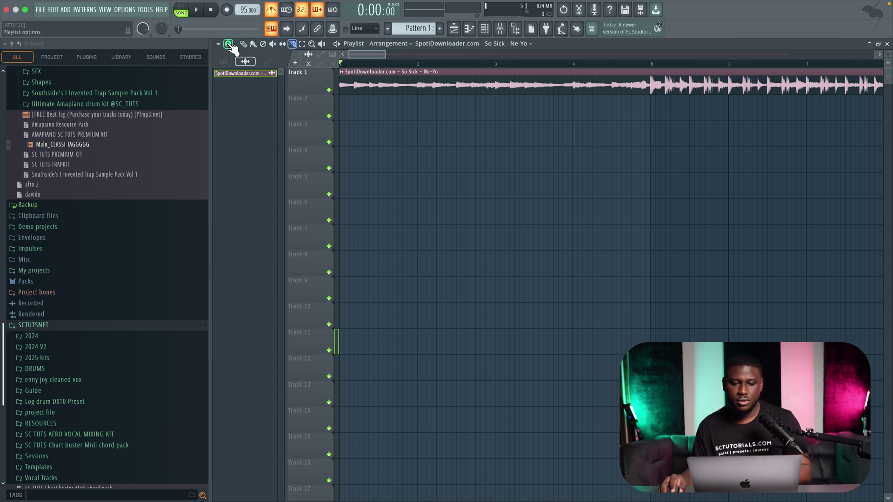
{"action": "left_click", "coordinate": [229, 46]}
{"action": "left_click", "coordinate": [236, 196]}
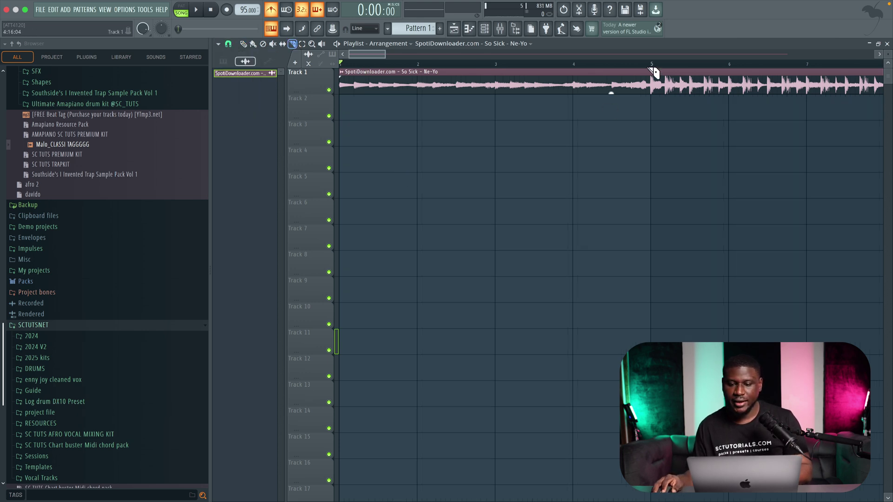
{"action": "left_click_drag", "start_coordinate": [659, 117], "coordinate": [658, 117]}
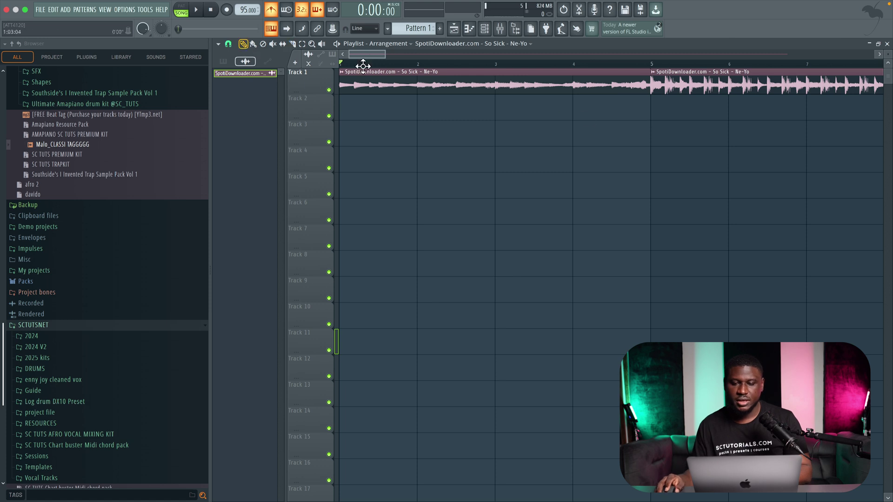
{"action": "right_click", "coordinate": [673, 98]}
- Make the remaining four-bar clip unique as Part_1 and preview it from near bar 4
{"action": "left_click", "coordinate": [343, 72]}
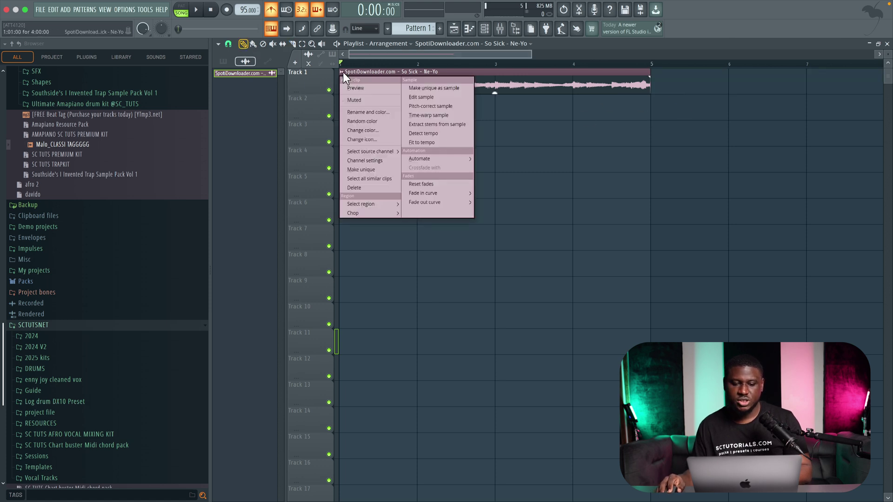
{"action": "left_click", "coordinate": [433, 88]}
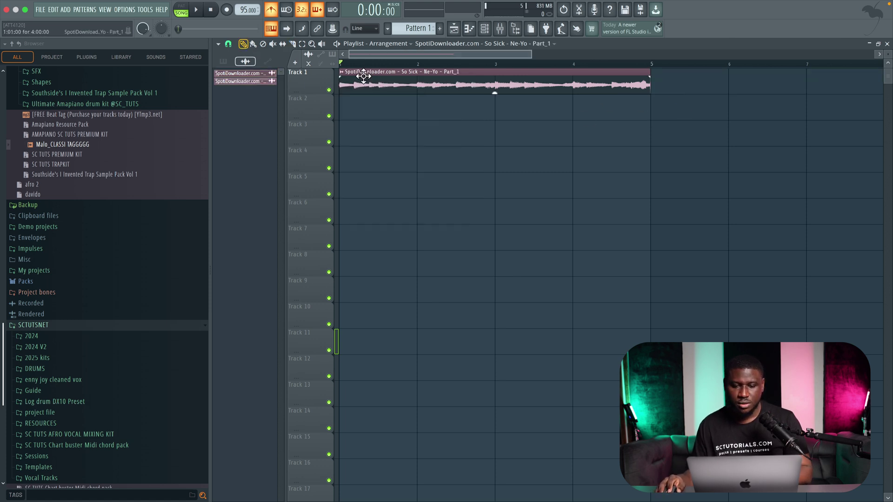
{"action": "left_click", "coordinate": [573, 64]}
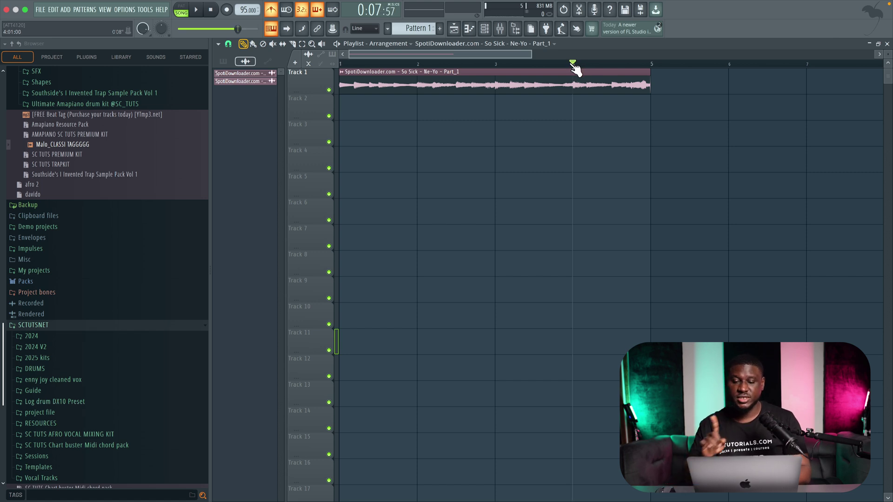
{"action": "key", "text": "space"}
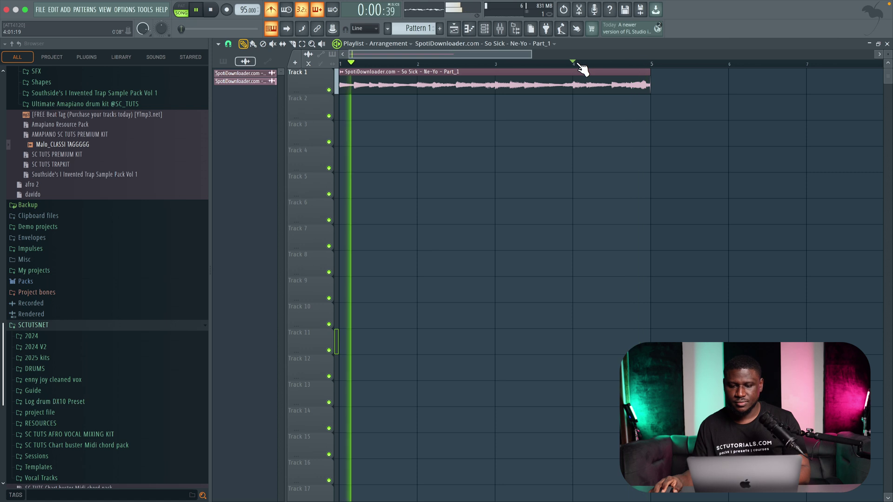
{"action": "key", "text": "space"}
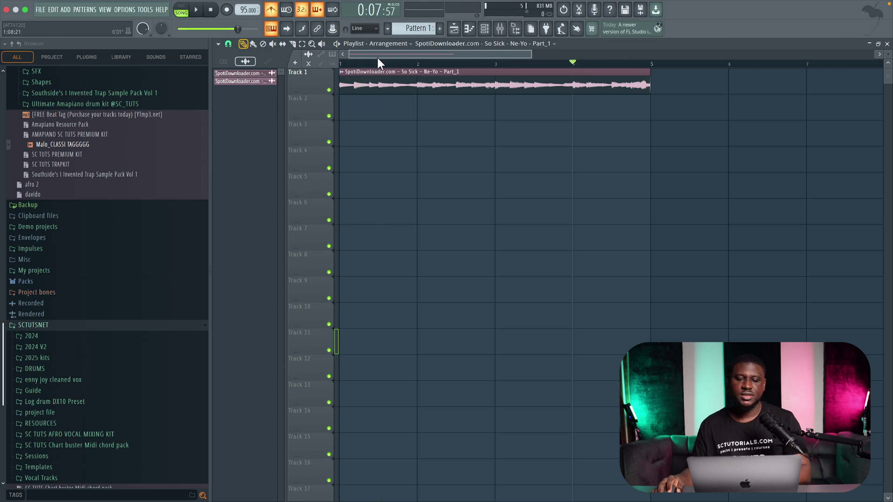
- Extract Part_1 into drums, bass, instruments and vocals stems
{"action": "left_click", "coordinate": [342, 71]}
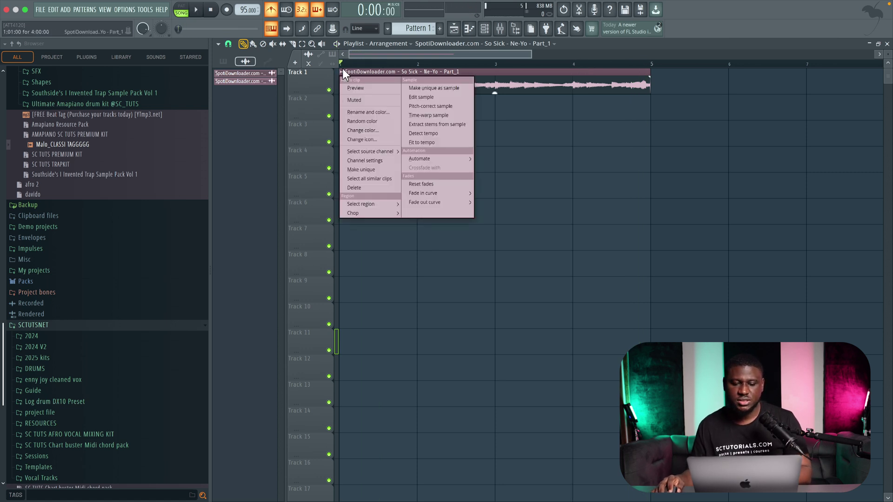
{"action": "left_click", "coordinate": [434, 126]}
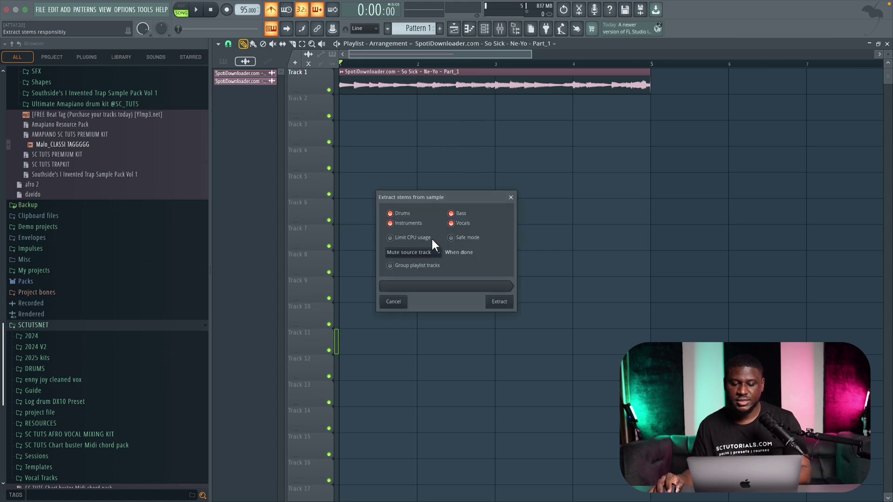
{"action": "left_click", "coordinate": [498, 303]}
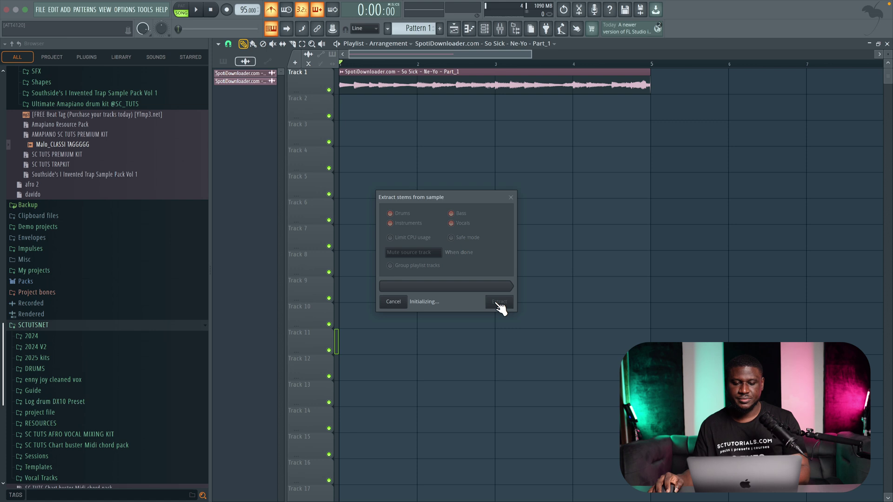
{"action": "left_click", "coordinate": [487, 263]}
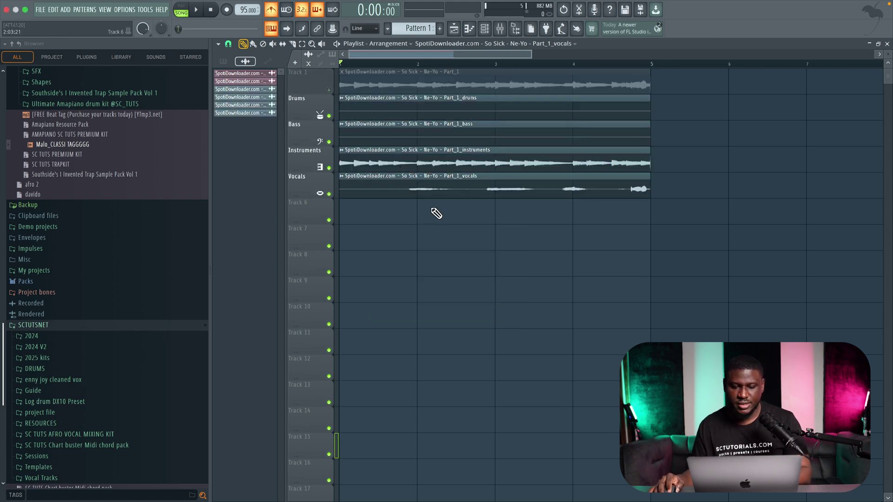
- Delete the Bass, Drums and original Track 1 clips, and mute the Vocals track
{"action": "right_click", "coordinate": [443, 139]}
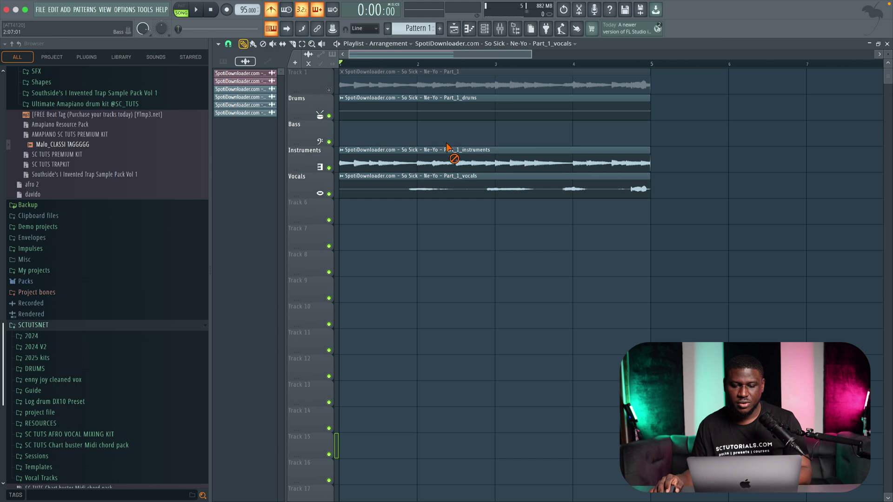
{"action": "right_click", "coordinate": [441, 116]}
{"action": "right_click", "coordinate": [438, 89]}
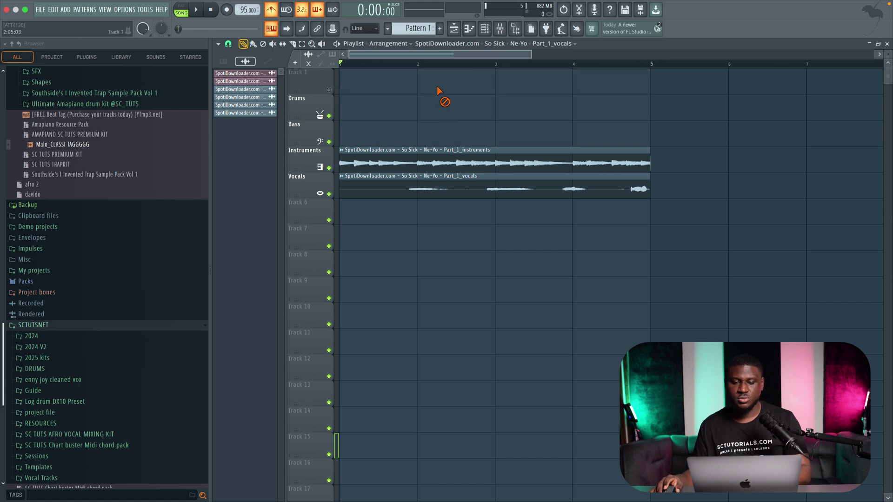
{"action": "left_click", "coordinate": [329, 194]}
- Slice the Instruments stem at bar 3 and repeat its first section from bar 3
{"action": "key", "text": "space"}
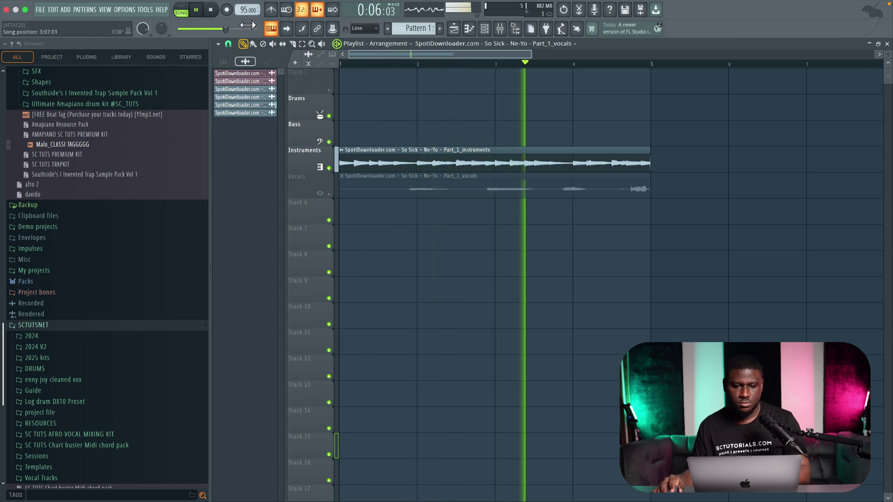
{"action": "left_click", "coordinate": [294, 44]}
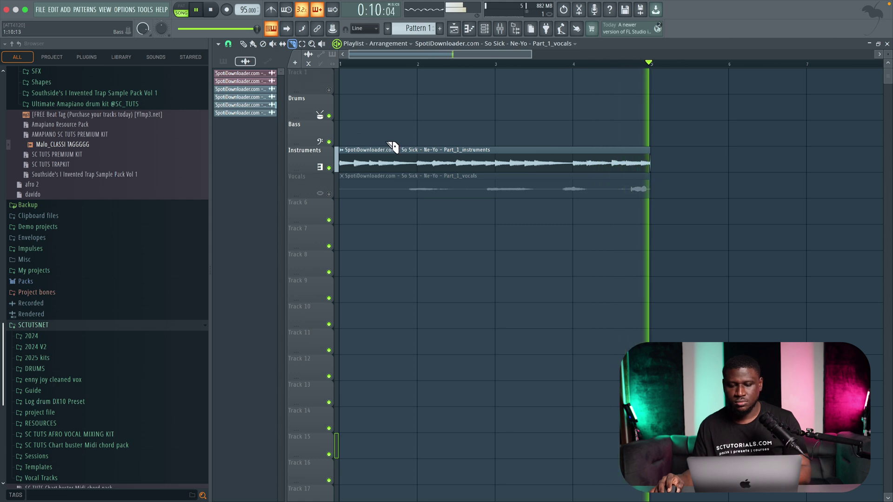
{"action": "key", "text": "space"}
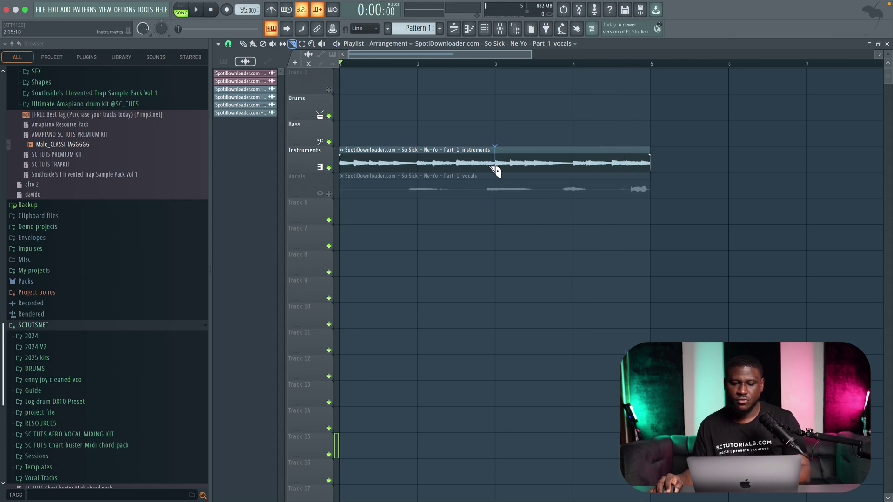
{"action": "left_click", "coordinate": [495, 166]}
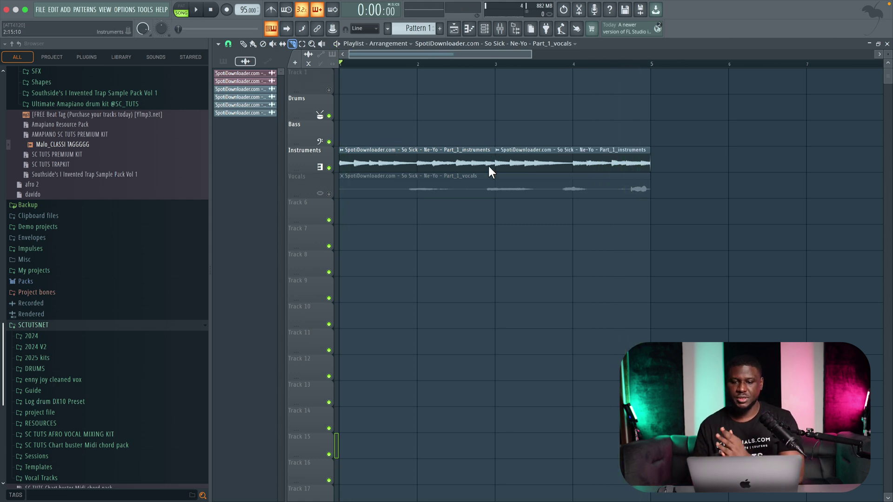
{"action": "left_click", "coordinate": [245, 44]}
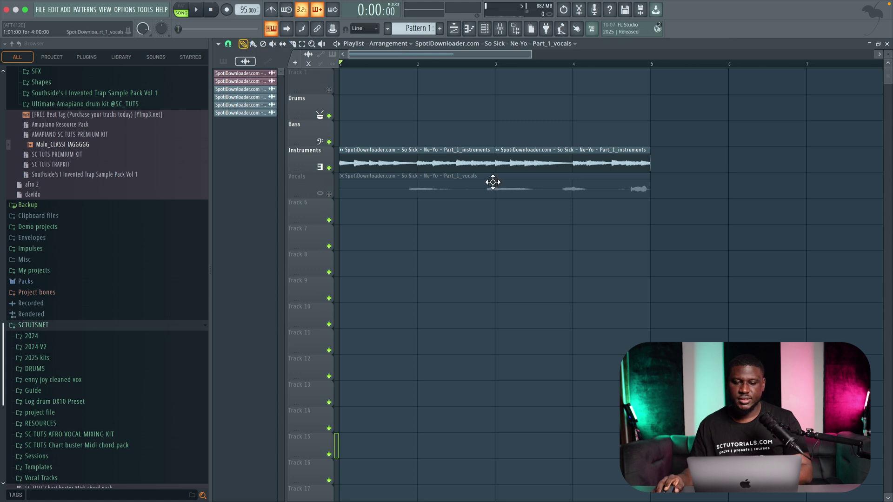
{"action": "right_click", "coordinate": [552, 166]}
{"action": "left_click", "coordinate": [519, 164]}
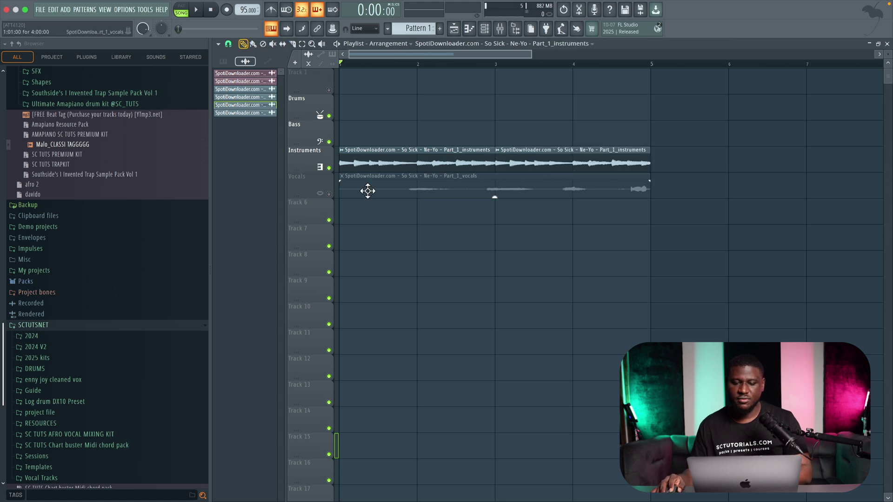
- Solo the Vocals stem, set half-beat snap, and slice it near bars 2, 3 and 4
{"action": "left_click", "coordinate": [329, 193]}
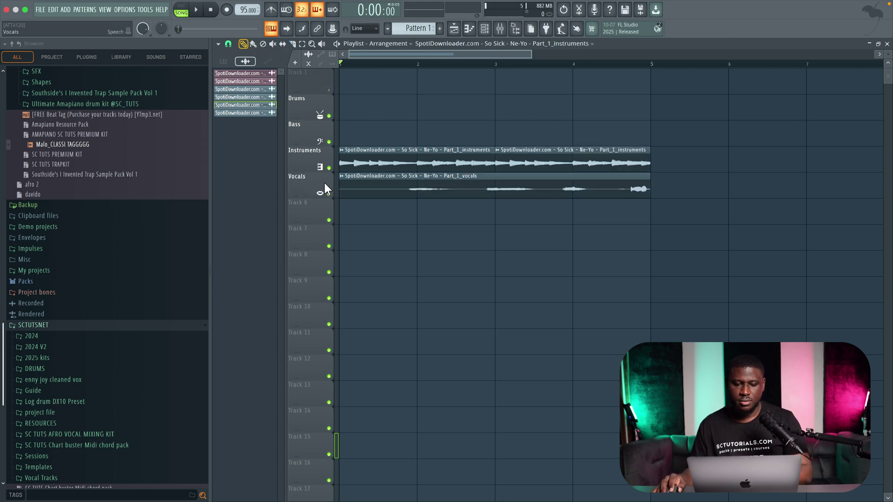
{"action": "left_click", "coordinate": [329, 193], "text": "ctrl"}
{"action": "left_click", "coordinate": [412, 69]}
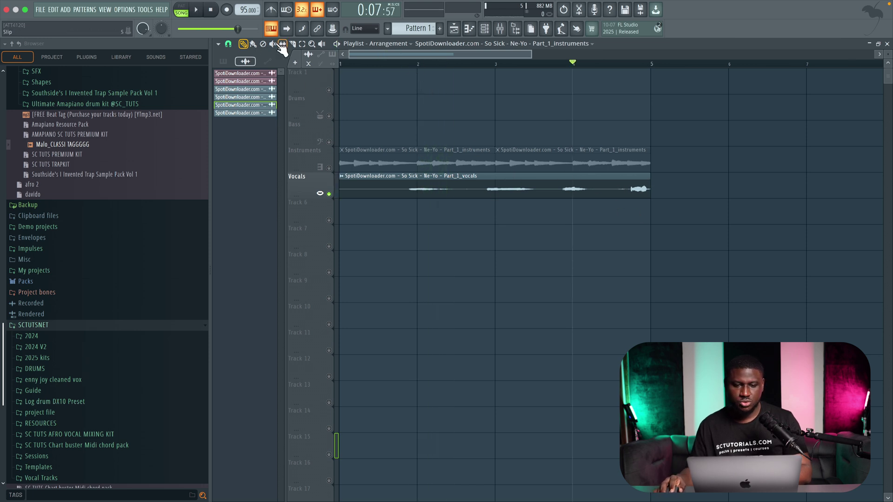
{"action": "left_click", "coordinate": [234, 44]}
{"action": "left_click", "coordinate": [240, 170]}
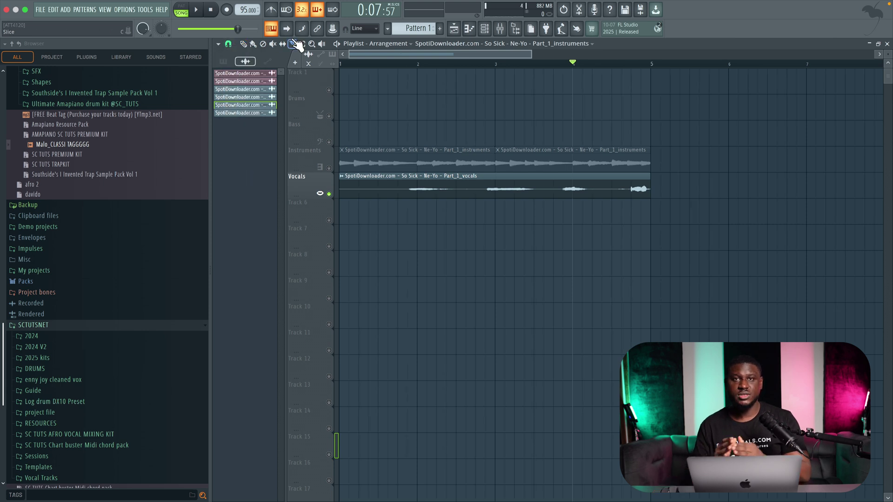
{"action": "scroll", "coordinate": [331, 120], "scroll_direction": "up", "scroll_amount": 1}
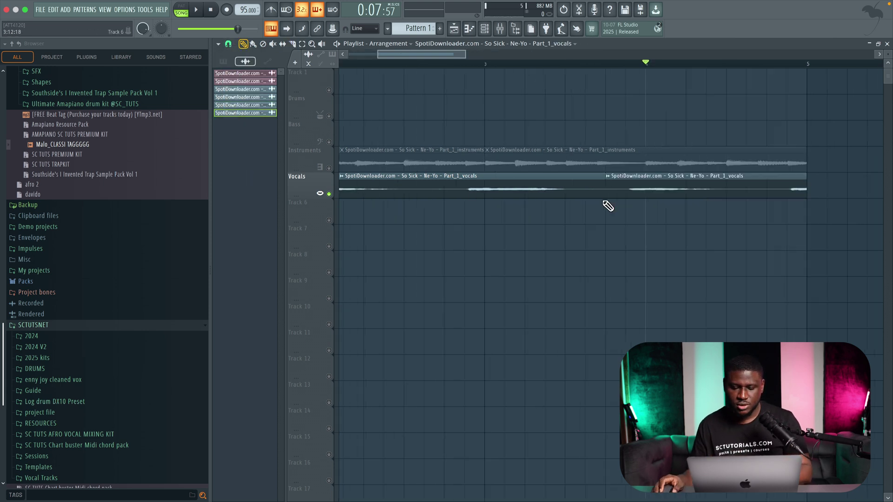
{"action": "left_click", "coordinate": [592, 189]}
{"action": "key", "text": "p"}
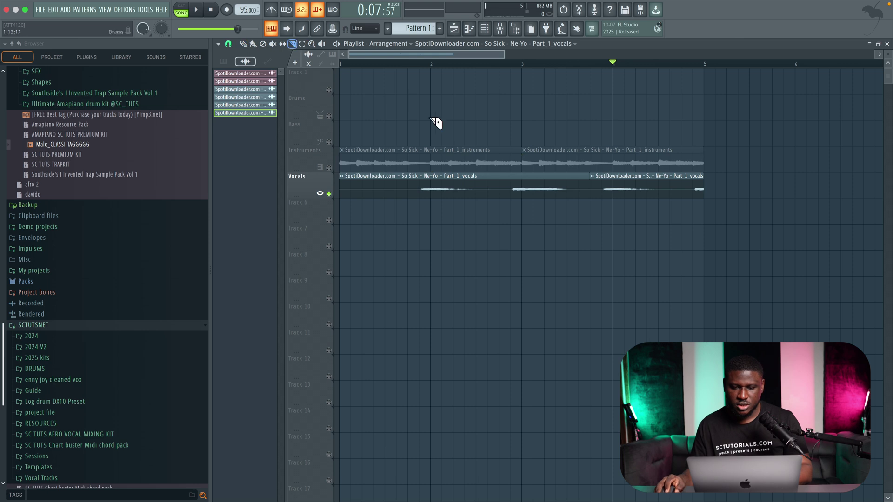
{"action": "left_click_drag", "start_coordinate": [529, 180], "coordinate": [526, 207]}
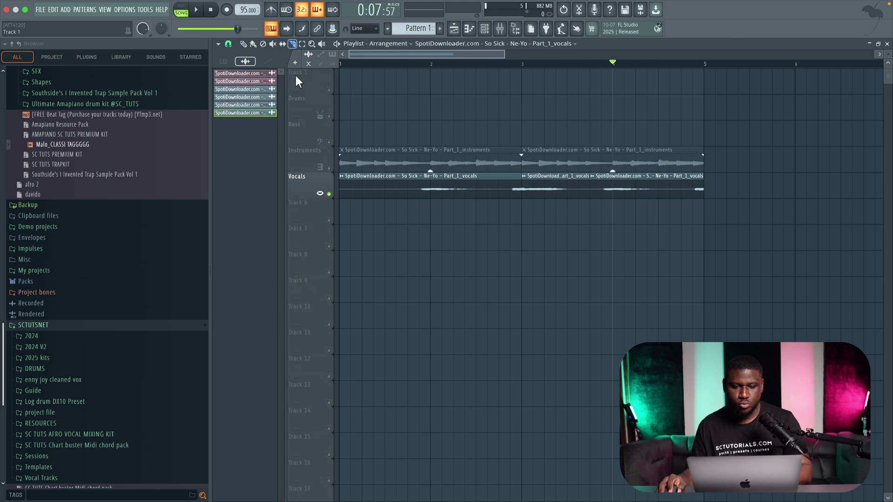
{"action": "left_click_drag", "start_coordinate": [408, 174], "coordinate": [409, 203]}
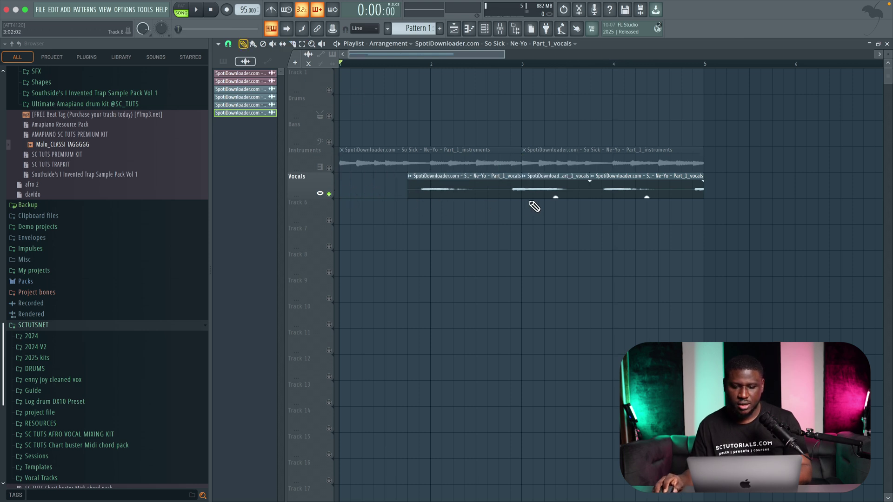
- Bring the Instruments back in and delete the unwanted vocal slices, keeping two chops
{"action": "key", "text": "space"}
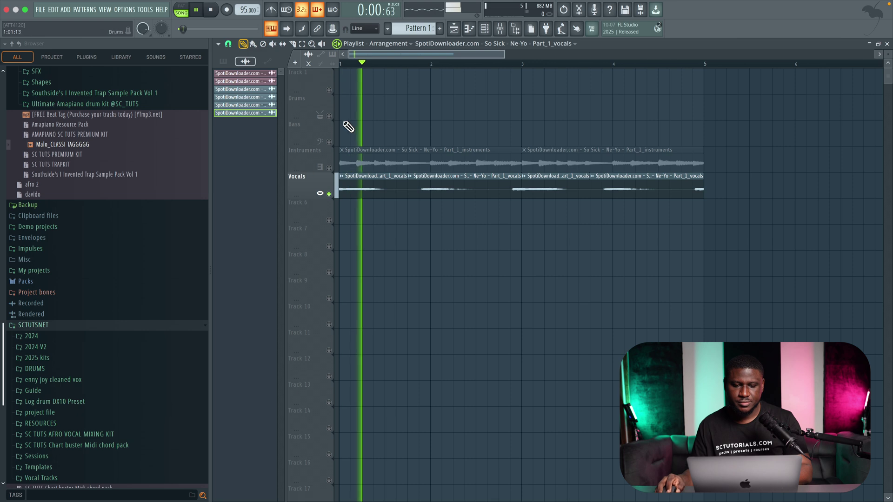
{"action": "key", "text": "space"}
{"action": "left_click", "coordinate": [330, 168]}
{"action": "key", "text": "space"}
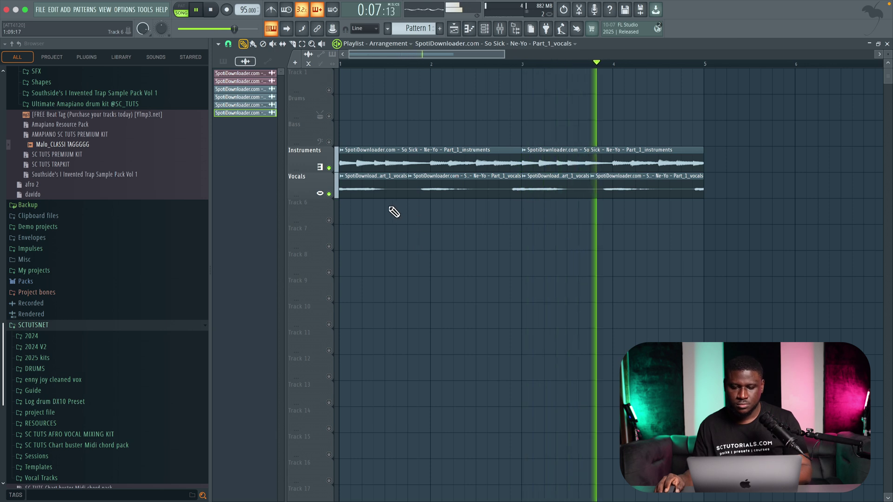
{"action": "key", "text": "space"}
{"action": "right_click", "coordinate": [360, 194]}
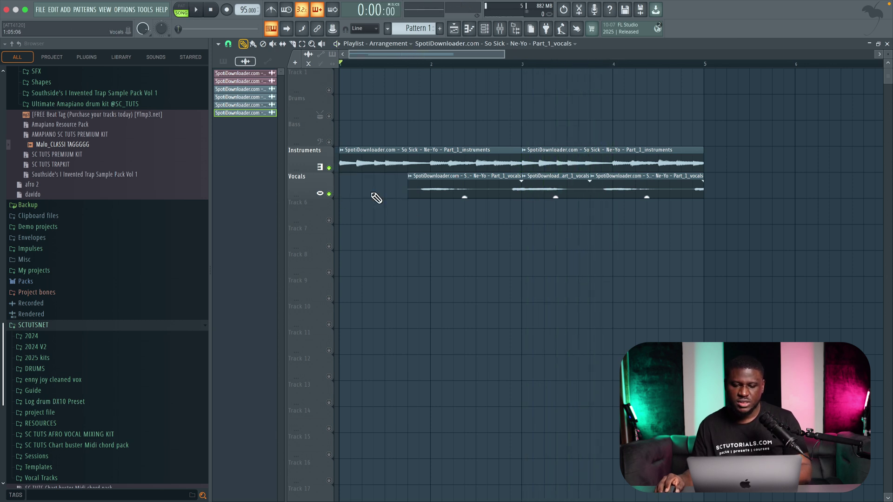
{"action": "left_click", "coordinate": [532, 198]}
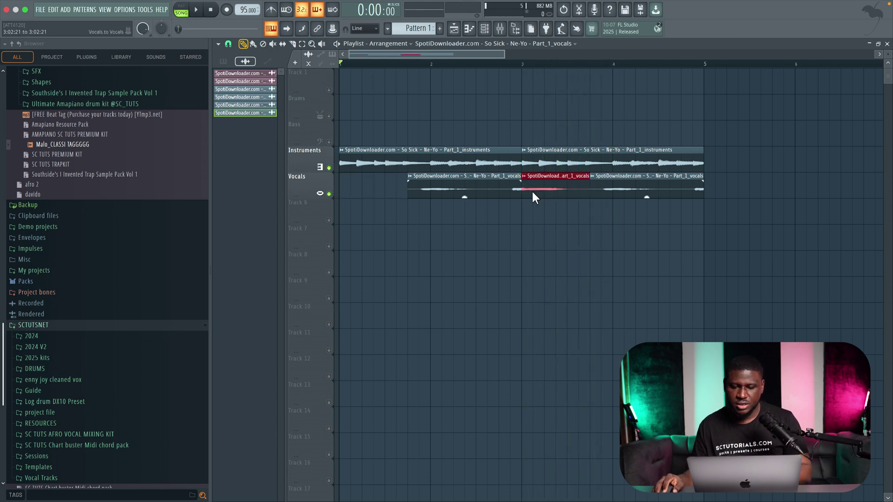
- Pitch the vocal chops up an octave (+1200 cents) and lower their volume
{"action": "double_click", "coordinate": [423, 185]}
{"action": "left_click_drag", "start_coordinate": [443, 199], "coordinate": [444, 199]}
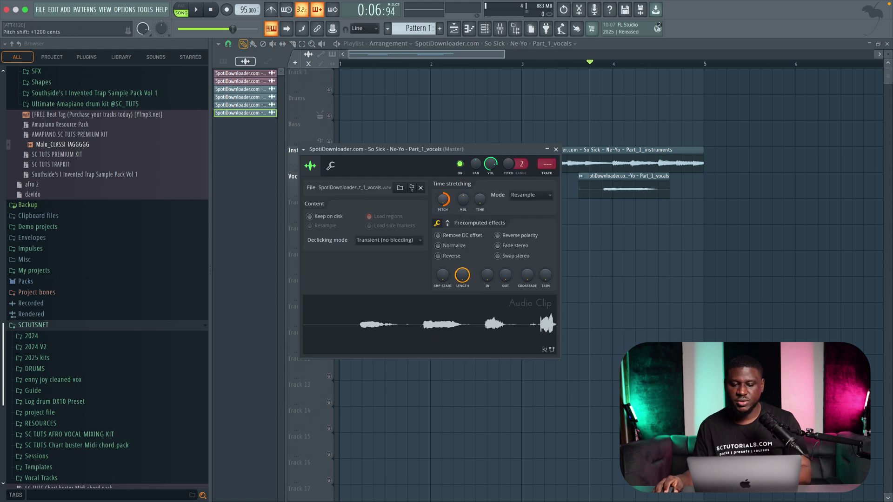
{"action": "key", "text": "space"}
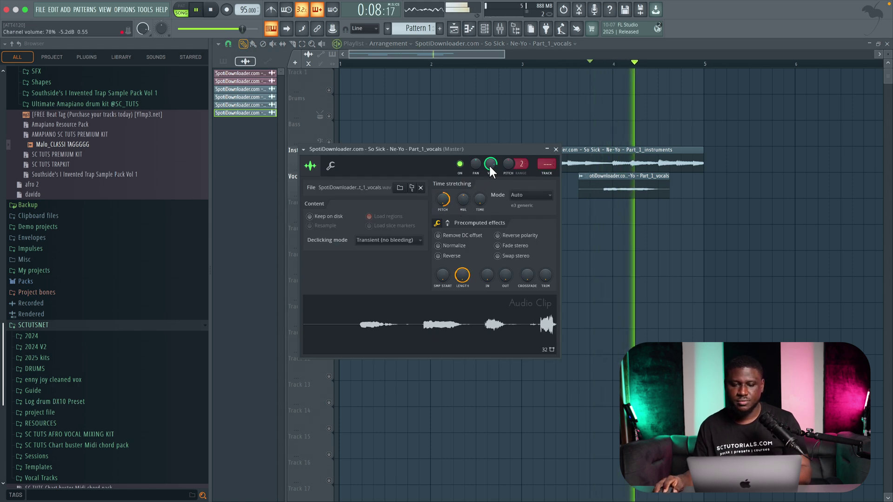
{"action": "scroll", "coordinate": [489, 164], "scroll_direction": "down", "scroll_amount": 5}
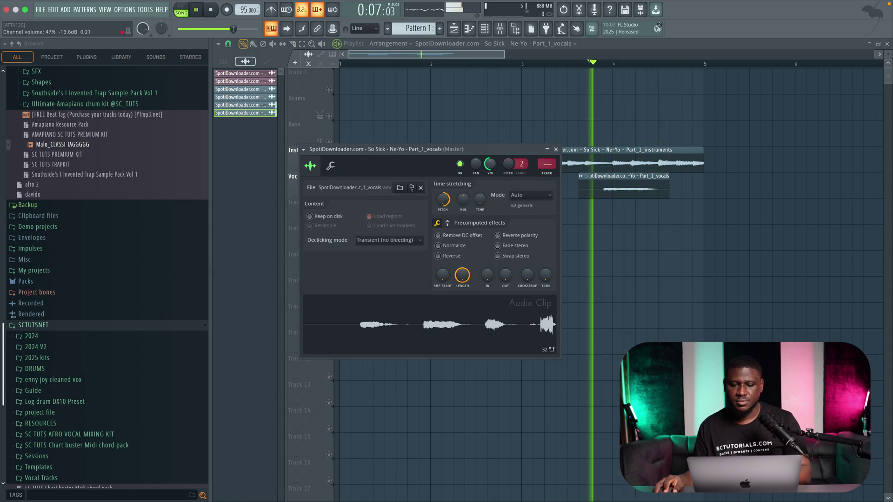
{"action": "left_click", "coordinate": [588, 262]}
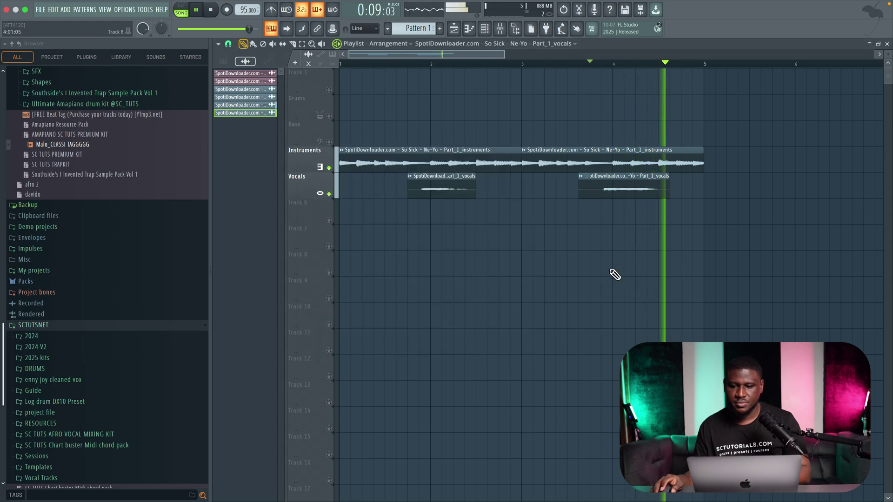
{"action": "left_click", "coordinate": [356, 63]}
{"action": "key", "text": "space"}
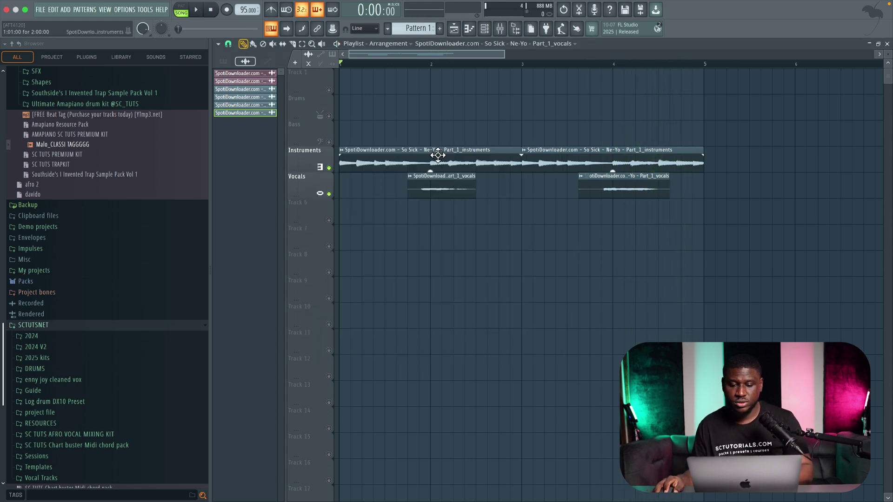
- Route the vocal channel to mixer Insert 2, name it, and load Fruity Parametric EQ 2
{"action": "double_click", "coordinate": [439, 177]}
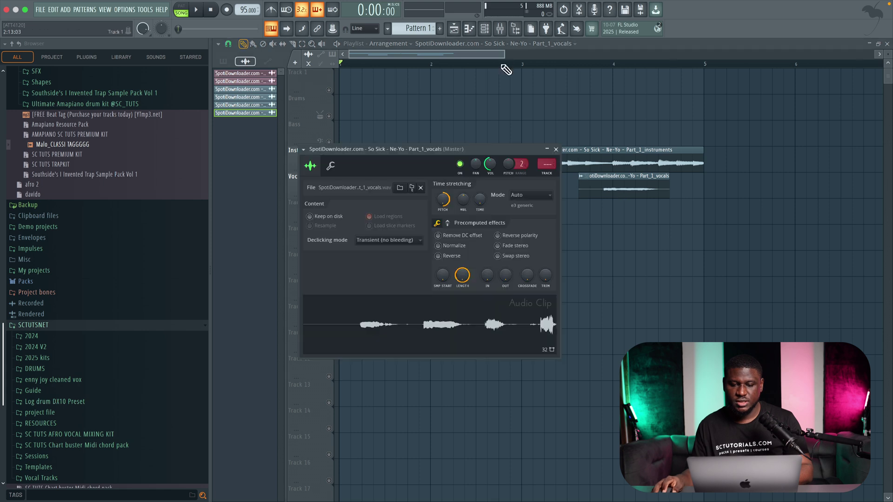
{"action": "left_click", "coordinate": [500, 28]}
{"action": "left_click", "coordinate": [417, 340]}
{"action": "key", "text": "ctrl+l"}
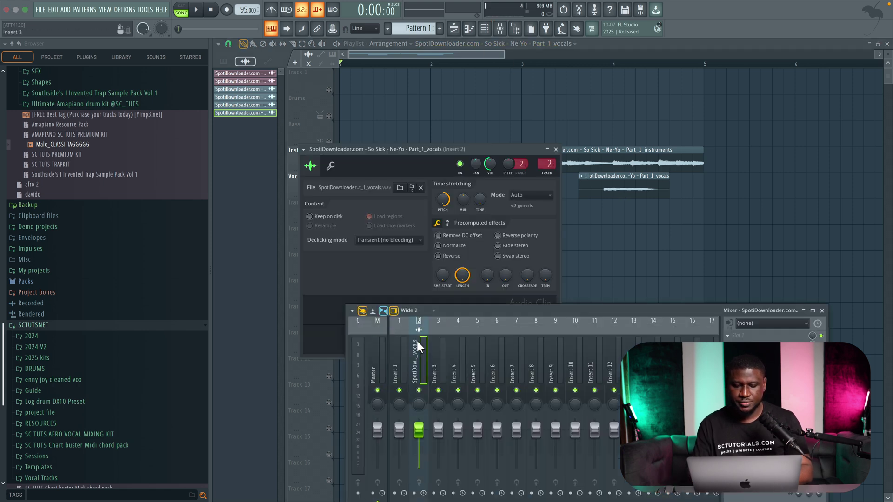
{"action": "left_click", "coordinate": [761, 346]}
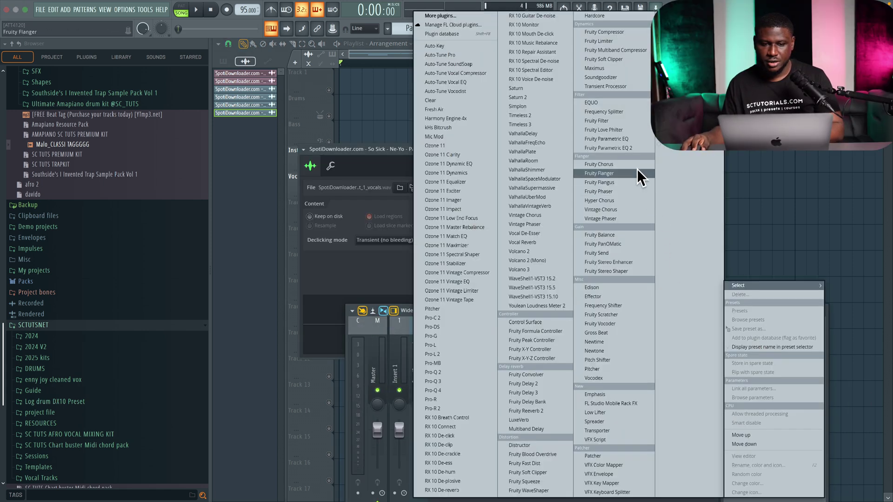
{"action": "left_click", "coordinate": [625, 148]}
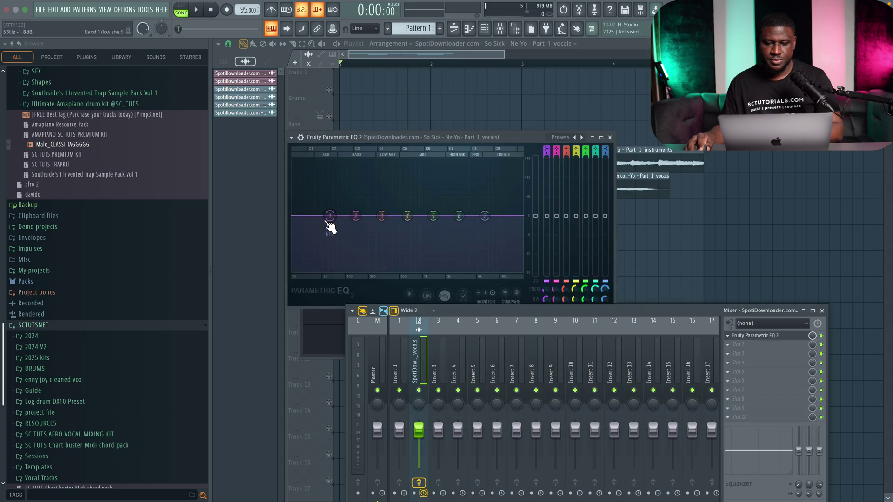
- Shape the vocal EQ: low cut near 350 Hz, mid boost around 1.4 kHz, highs cut above 5 kHz
{"action": "left_click_drag", "start_coordinate": [329, 220], "coordinate": [394, 258]}
{"action": "key", "text": "space"}
{"action": "left_click_drag", "start_coordinate": [485, 215], "coordinate": [476, 271]}
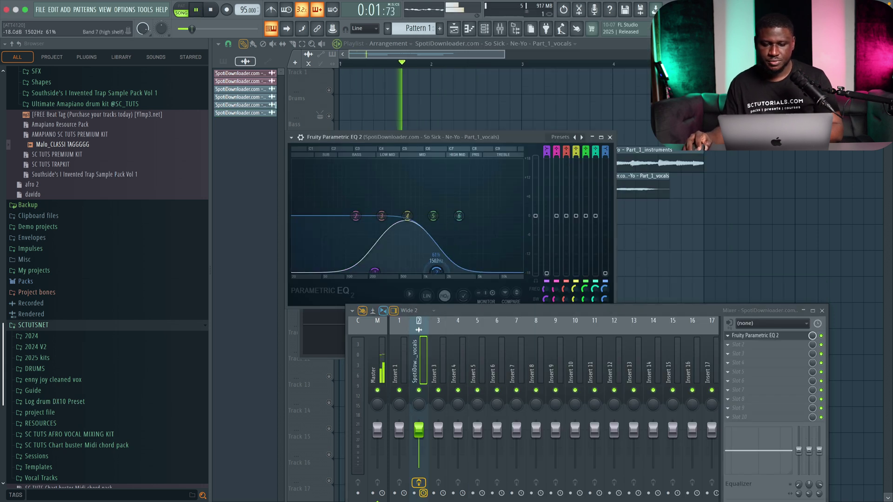
{"action": "left_click_drag", "start_coordinate": [432, 216], "coordinate": [439, 190]}
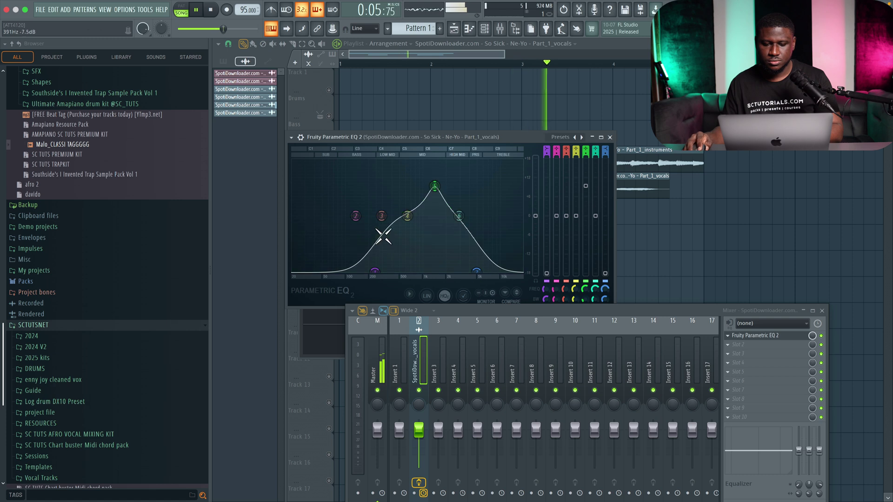
{"action": "left_click_drag", "start_coordinate": [374, 272], "coordinate": [389, 273]}
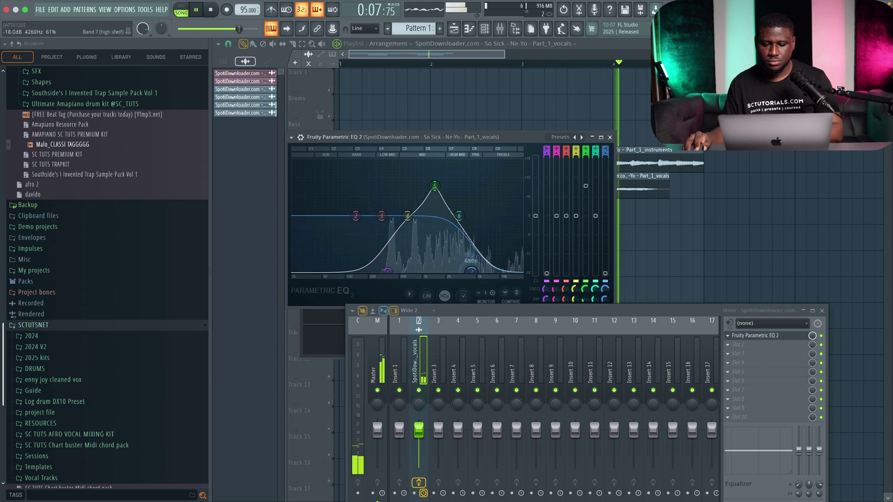
{"action": "key", "text": "space"}
- Add Fruity Reeverb 2 to the next vocal insert slot and audition it
{"action": "left_click", "coordinate": [736, 354]}
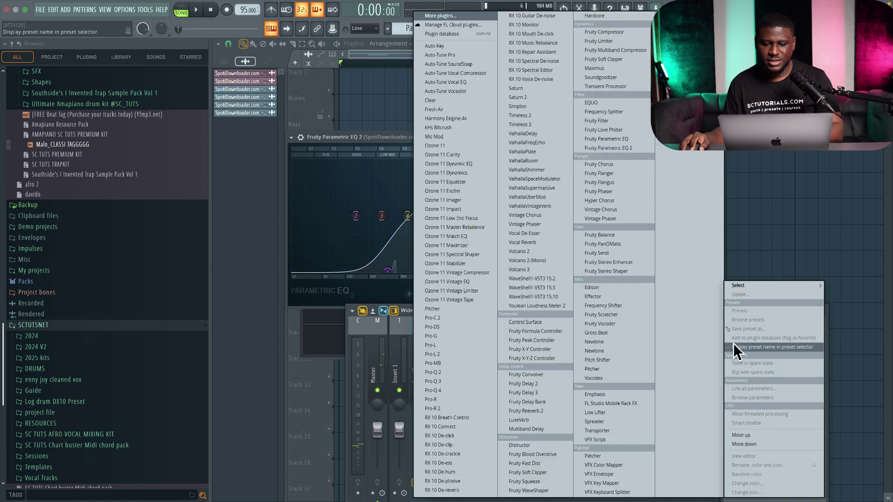
{"action": "left_click", "coordinate": [590, 202]}
{"action": "key", "text": "space"}
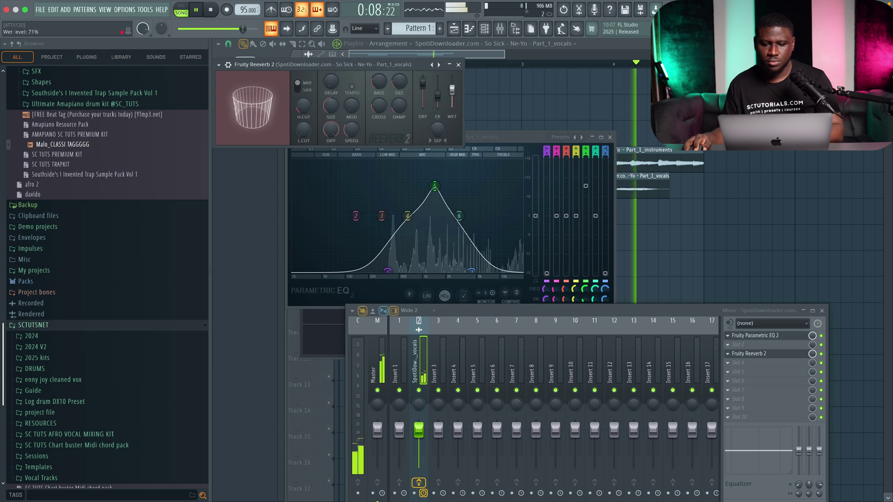
{"action": "key", "text": "space"}
{"action": "left_click", "coordinate": [459, 65]}
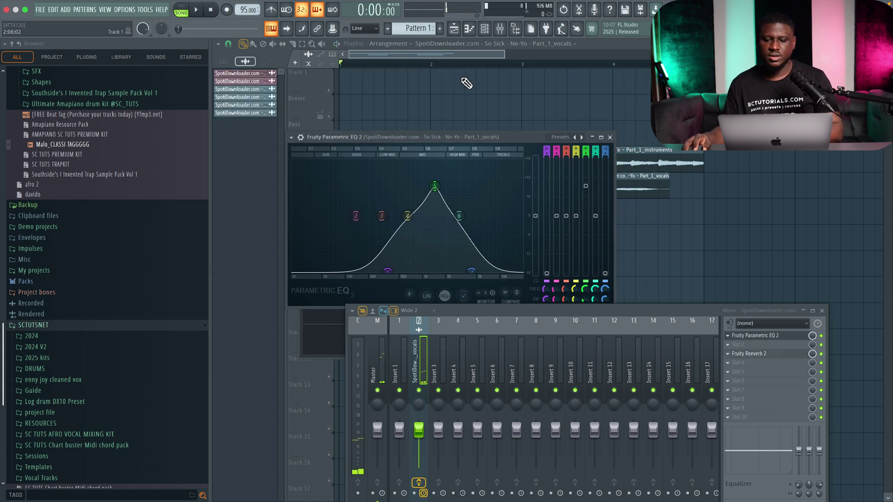
- Route the instruments stem to mixer Insert 3, name it, and load Fruity Parametric EQ 2
{"action": "left_click", "coordinate": [610, 137]}
{"action": "left_click", "coordinate": [593, 155]}
{"action": "double_click", "coordinate": [593, 153]}
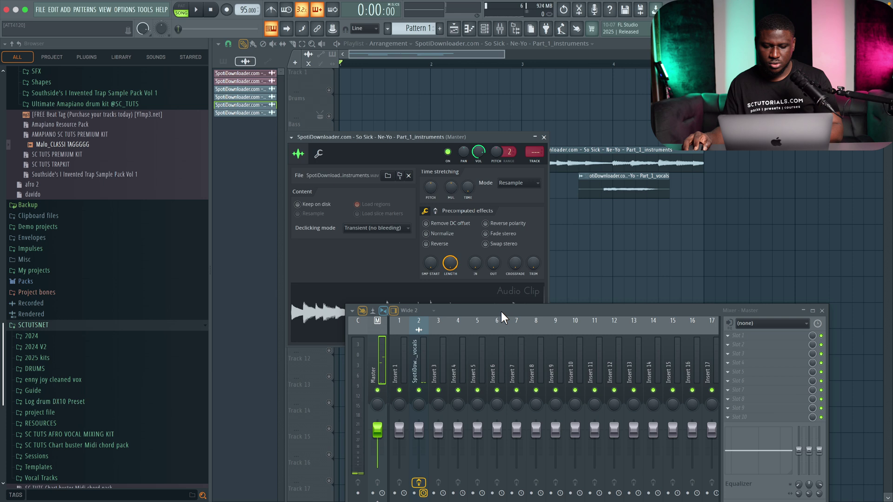
{"action": "left_click", "coordinate": [437, 366]}
{"action": "key", "text": "ctrl+l"}
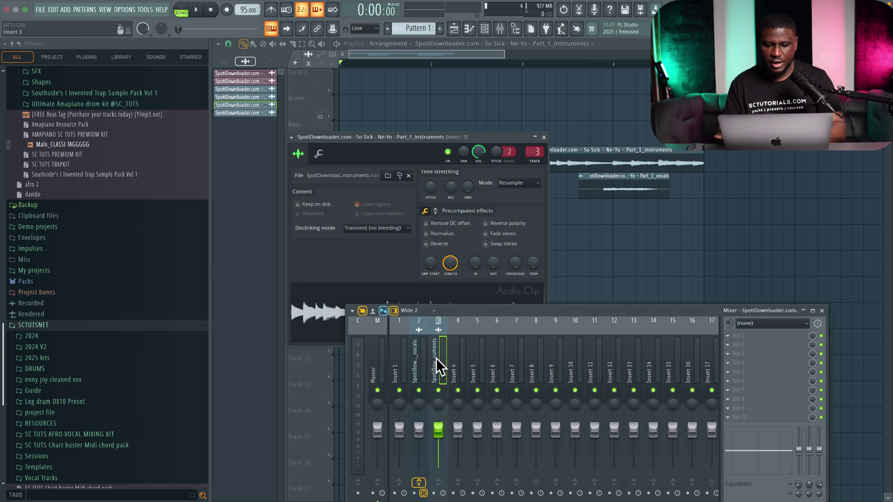
{"action": "left_click", "coordinate": [746, 337]}
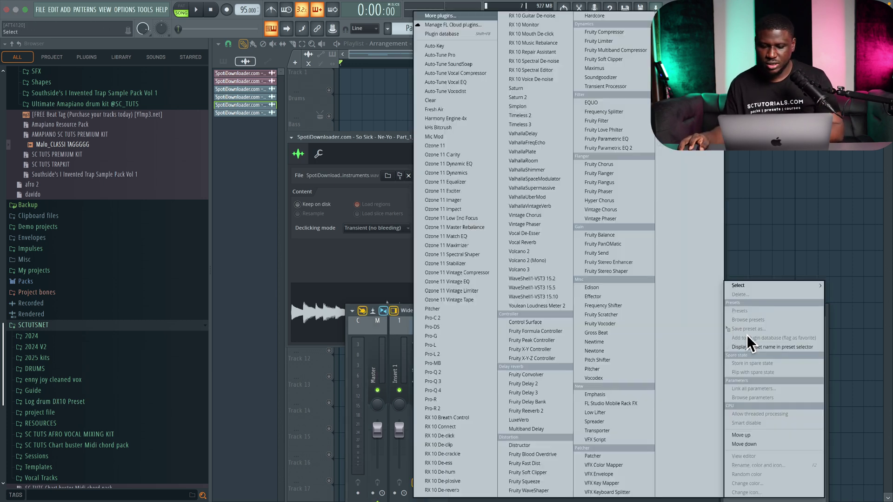
{"action": "left_click", "coordinate": [622, 156]}
- Lower the EQ's low and high shelf bands to cut the lows and roll off the highs
{"action": "key", "text": "space"}
{"action": "left_click_drag", "start_coordinate": [257, 143], "coordinate": [281, 197]}
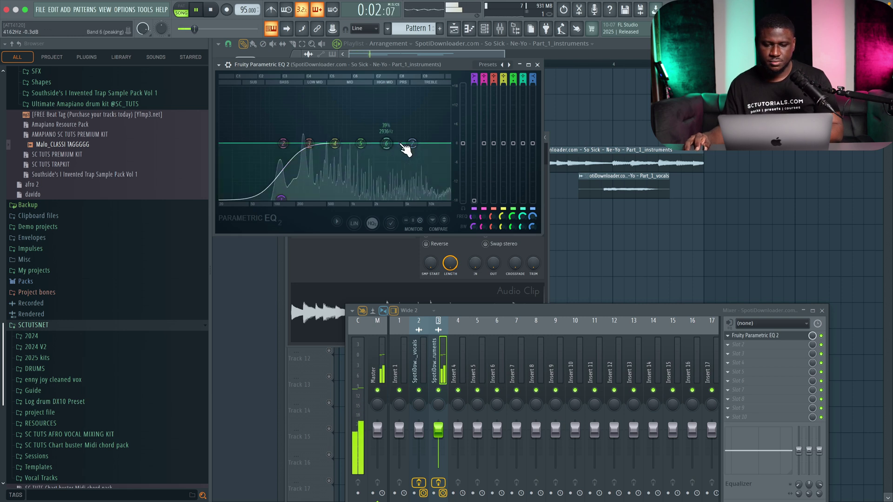
{"action": "mouse_move", "coordinate": [411, 143]}
{"action": "left_mouse_down"}
{"action": "mouse_move", "coordinate": [428, 197]}
{"action": "mouse_move", "coordinate": [439, 198]}
{"action": "left_mouse_up"}
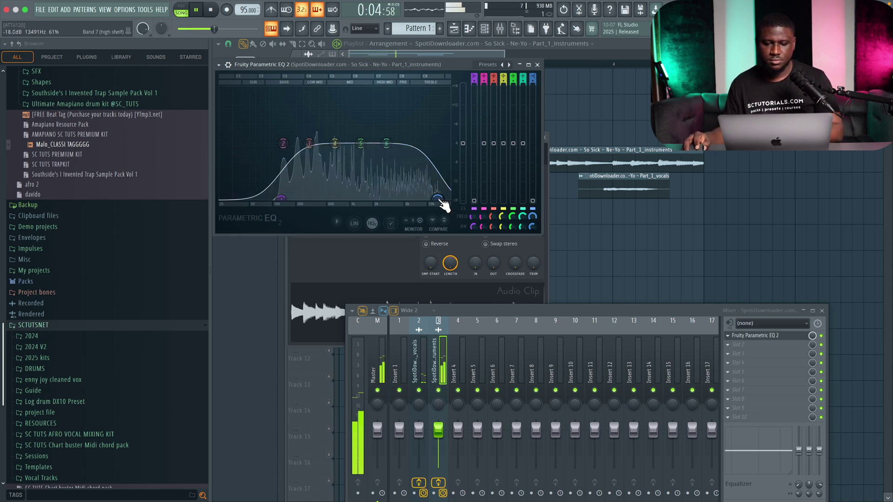
{"action": "left_click", "coordinate": [520, 65]}
{"action": "key", "text": "space"}
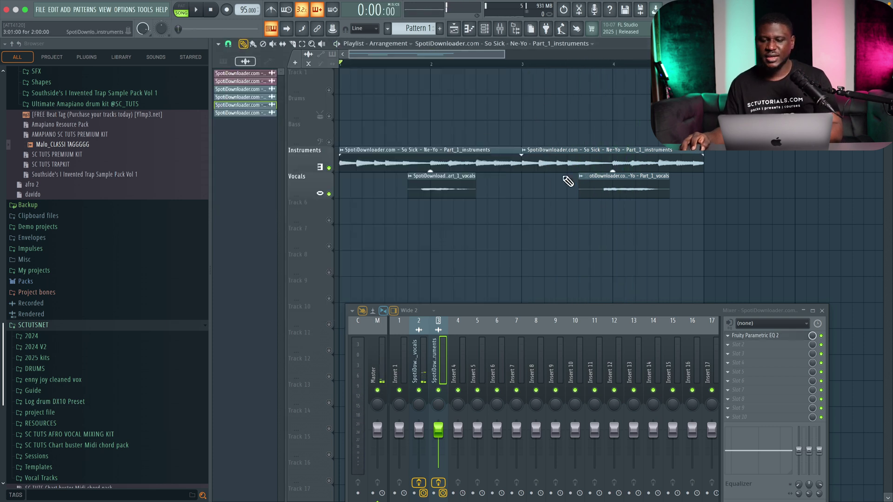
- Audition DANO and KAYA drum loops and drag KAYA DRUM LOOP 10 97BPM onto Track 7
{"action": "left_click", "coordinate": [544, 138]}
{"action": "left_click", "coordinate": [822, 312]}
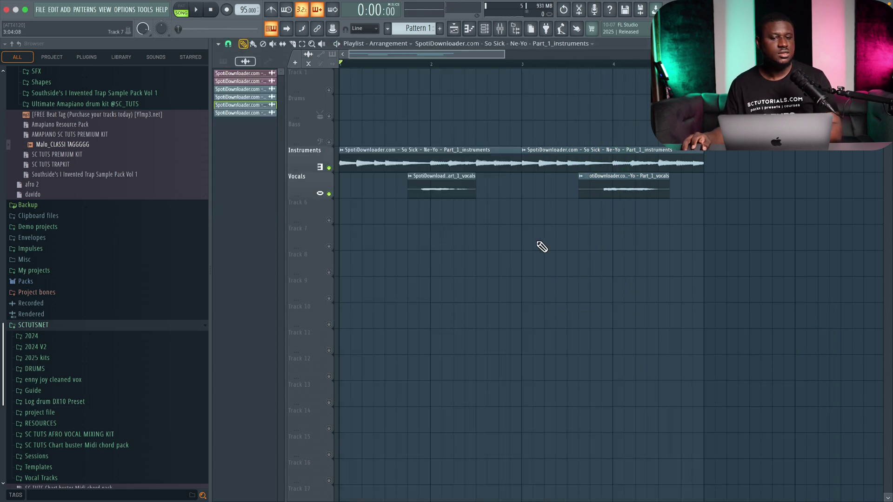
{"action": "scroll", "coordinate": [189, 161], "scroll_direction": "up", "scroll_amount": 3}
{"action": "scroll", "coordinate": [130, 184], "scroll_direction": "up", "scroll_amount": 3}
{"action": "scroll", "coordinate": [130, 185], "scroll_direction": "up", "scroll_amount": 4}
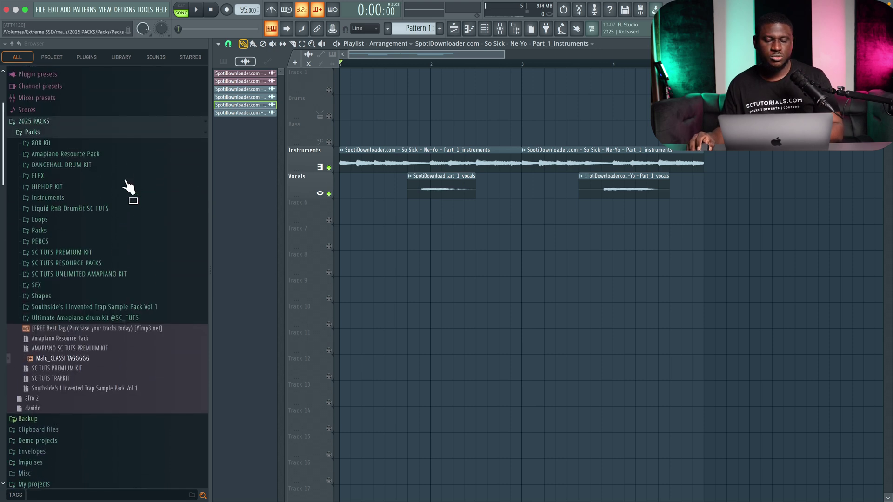
{"action": "scroll", "coordinate": [131, 185], "scroll_direction": "up", "scroll_amount": 3}
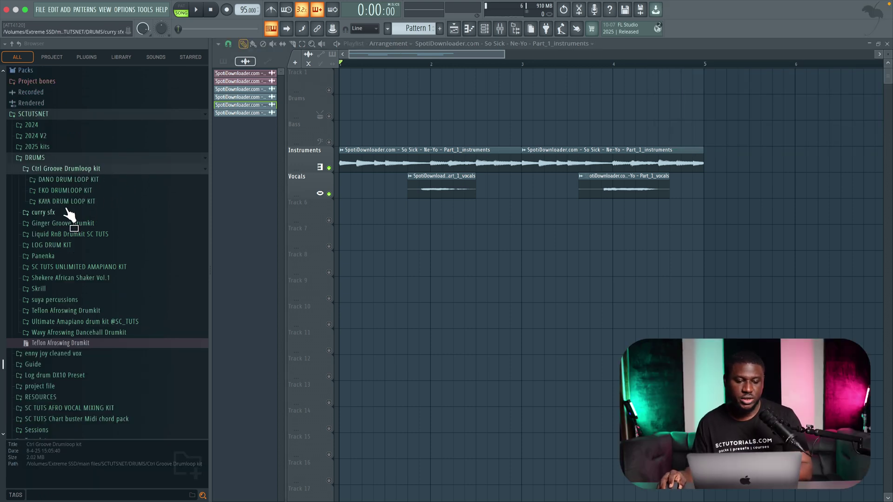
{"action": "left_click", "coordinate": [67, 182]}
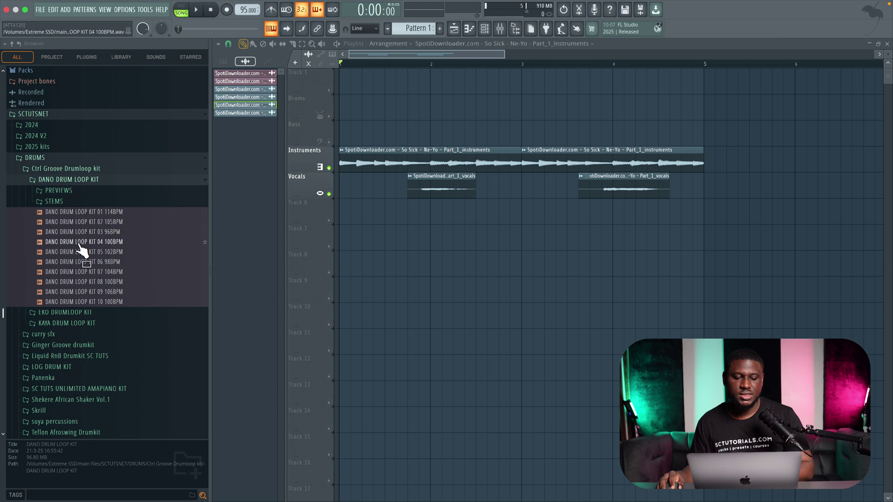
{"action": "left_click", "coordinate": [79, 242]}
{"action": "left_click", "coordinate": [76, 261]}
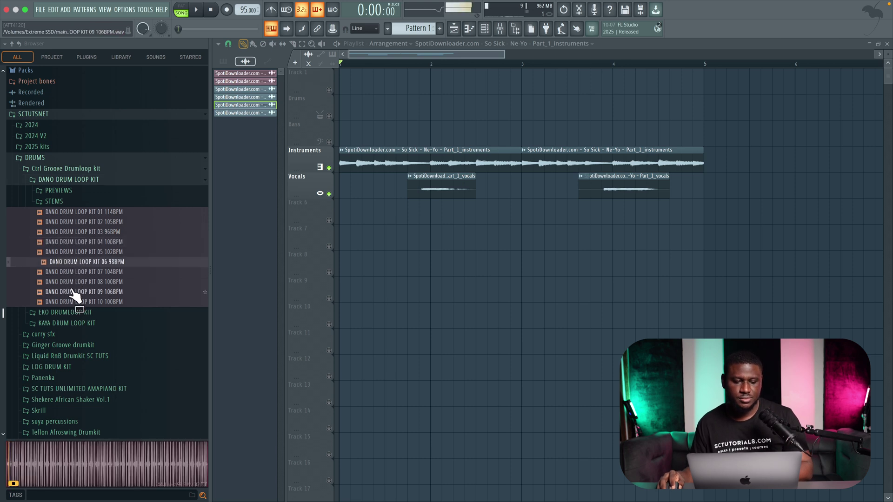
{"action": "left_click", "coordinate": [75, 292]}
{"action": "left_click", "coordinate": [85, 288]}
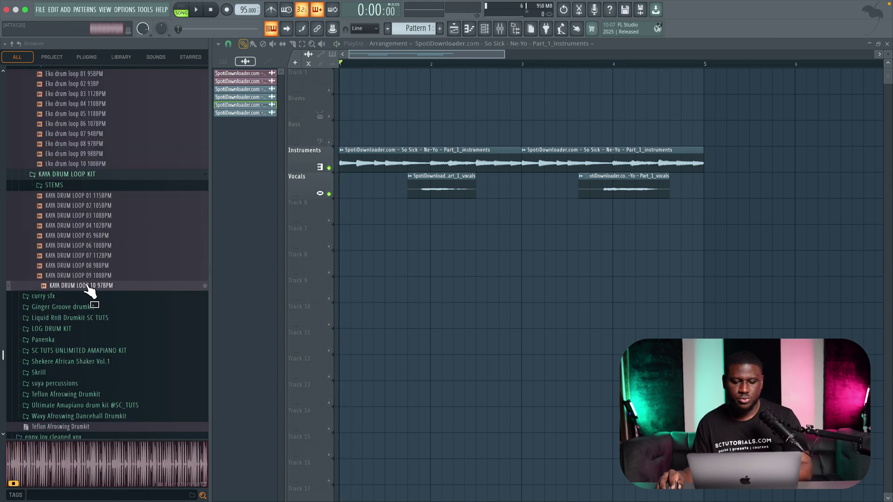
{"action": "left_click_drag", "start_coordinate": [90, 292], "coordinate": [392, 241]}
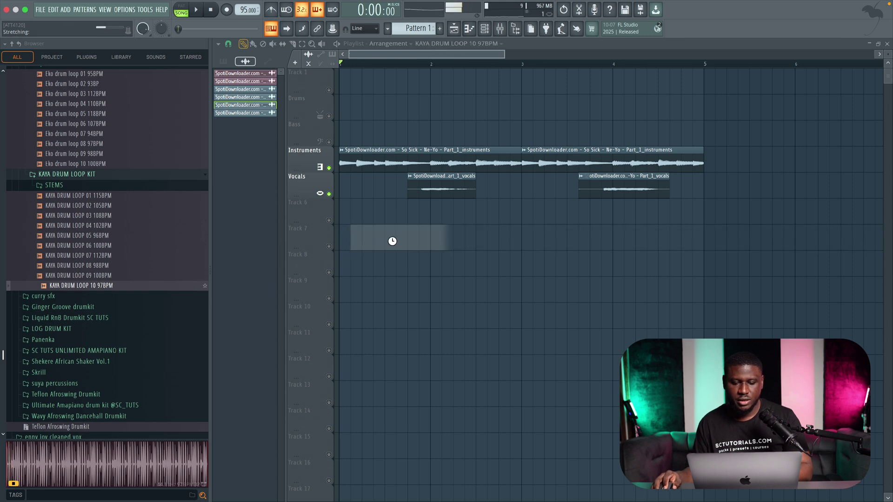
{"action": "scroll", "coordinate": [398, 251], "scroll_direction": "down", "scroll_amount": 4, "text": "ctrl"}
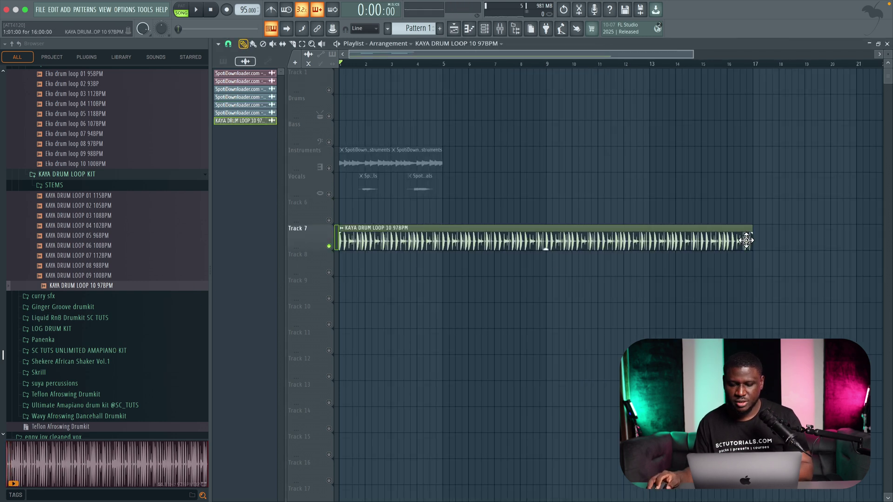
- Trim the KAYA DRUM LOOP 10 clip on Track 7 to end near bar 5
{"action": "left_click_drag", "start_coordinate": [747, 241], "coordinate": [437, 246]}
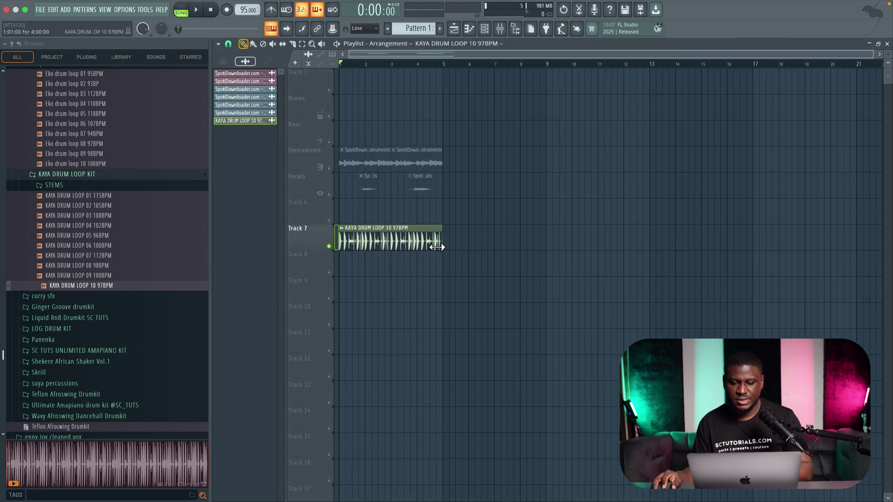
{"action": "double_click", "coordinate": [363, 238]}
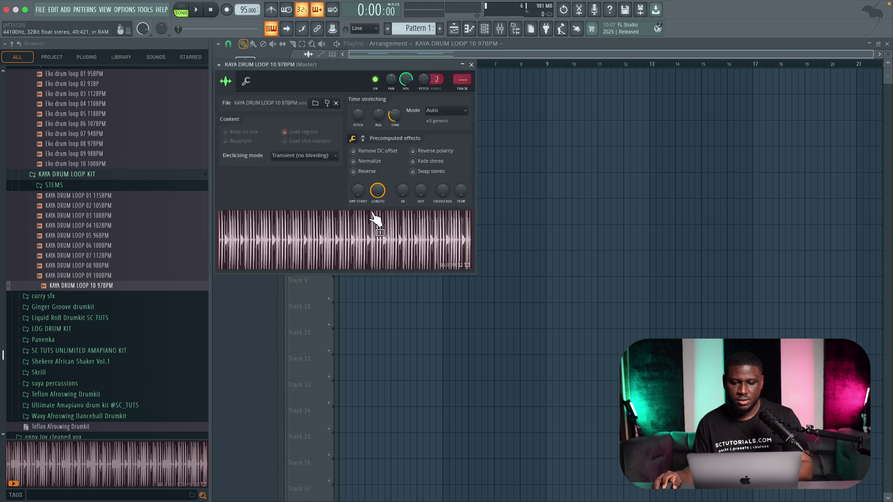
{"action": "key", "text": "space"}
{"action": "key", "text": "Escape"}
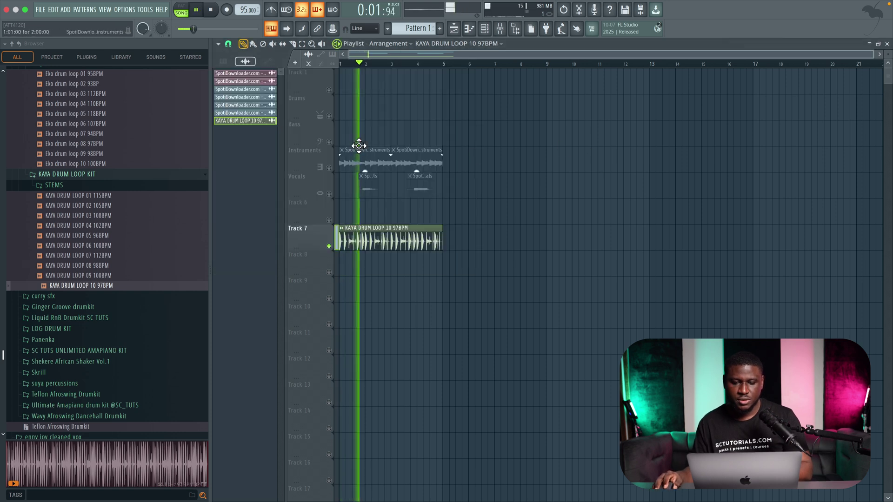
{"action": "key", "text": "space"}
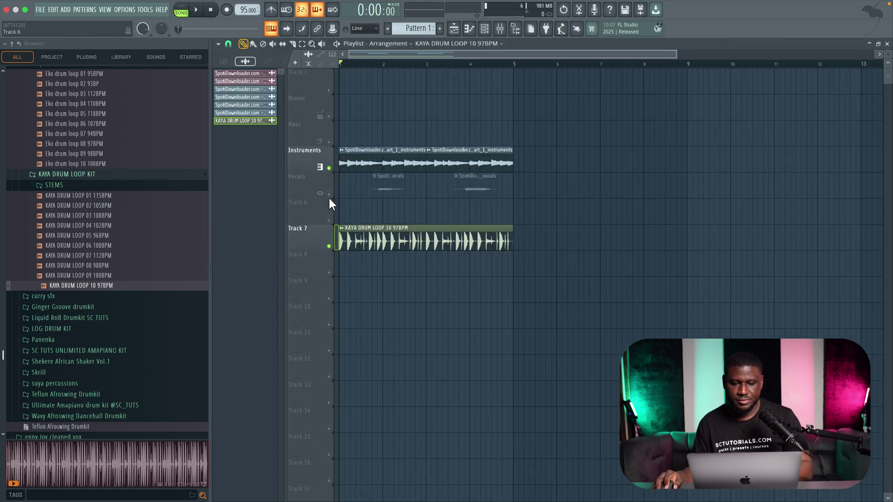
{"action": "double_click", "coordinate": [362, 159]}
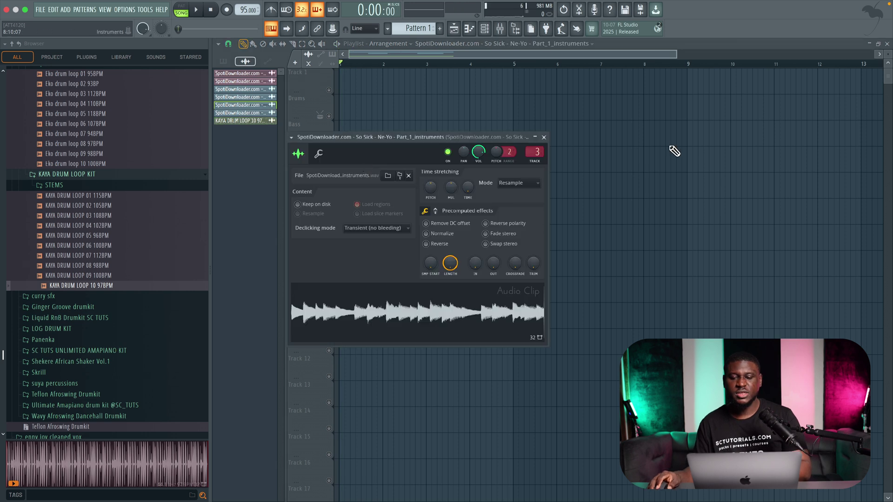
{"action": "key", "text": "Escape"}
- Lower mixer inserts 2 and 3 together, then play to check the balance
{"action": "left_click", "coordinate": [499, 29]}
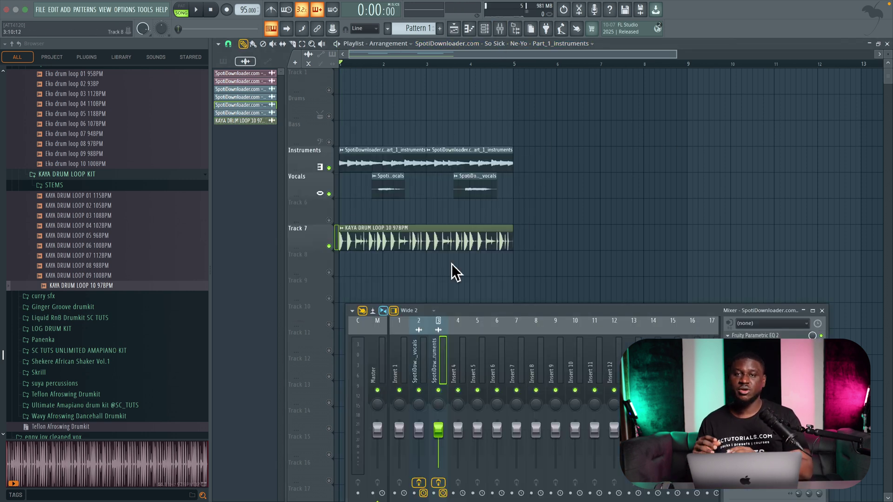
{"action": "left_click", "coordinate": [418, 370], "text": "ctrl"}
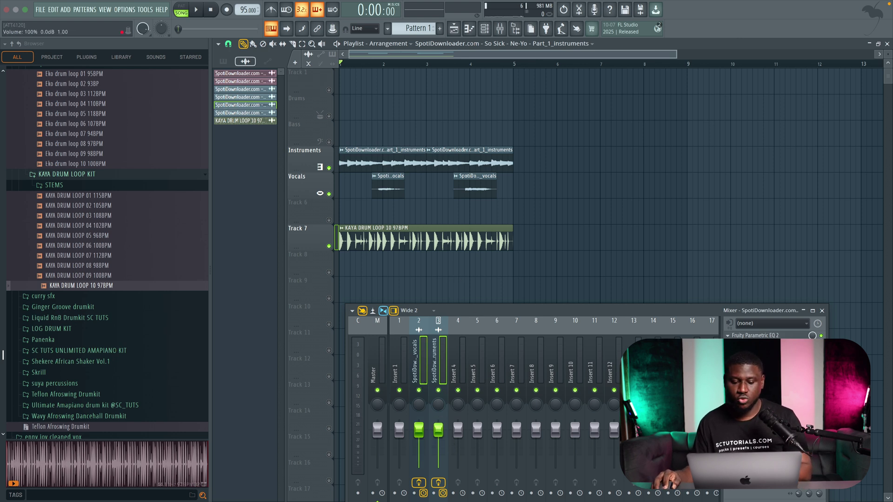
{"action": "left_click_drag", "start_coordinate": [419, 428], "coordinate": [419, 439]}
{"action": "key", "text": "space"}
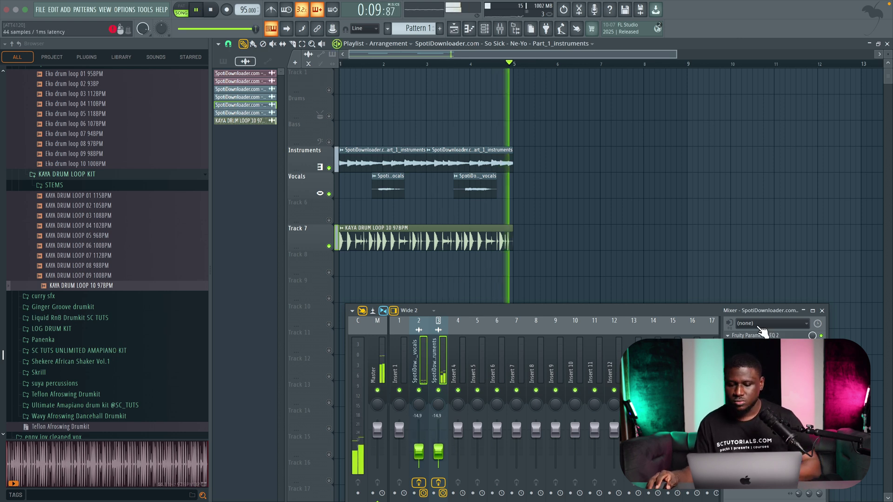
{"action": "left_click", "coordinate": [823, 311]}
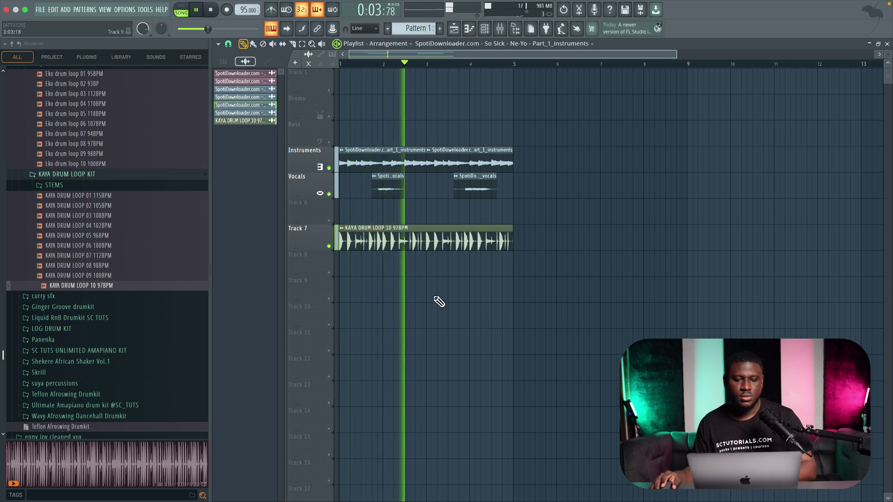
- Select Pattern 1 in the playlist, place its clip on Track 8, and unmute every track
{"action": "key", "text": "space"}
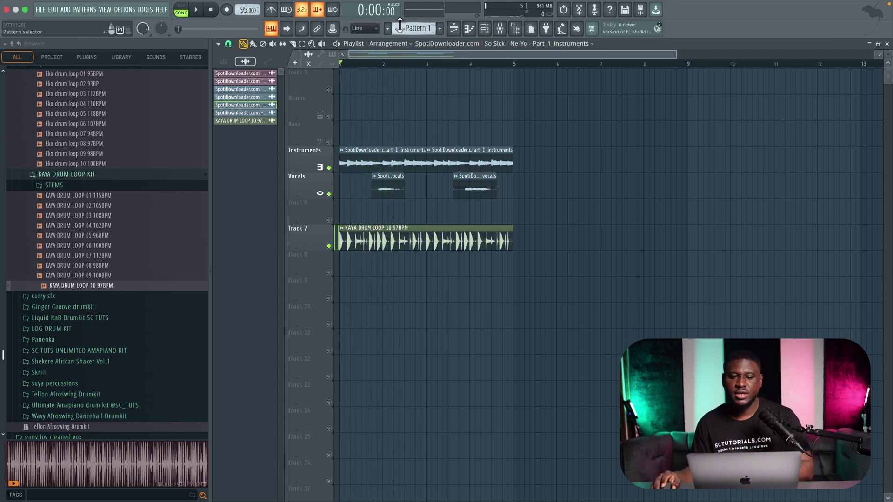
{"action": "left_click", "coordinate": [444, 53]}
{"action": "left_click", "coordinate": [433, 30]}
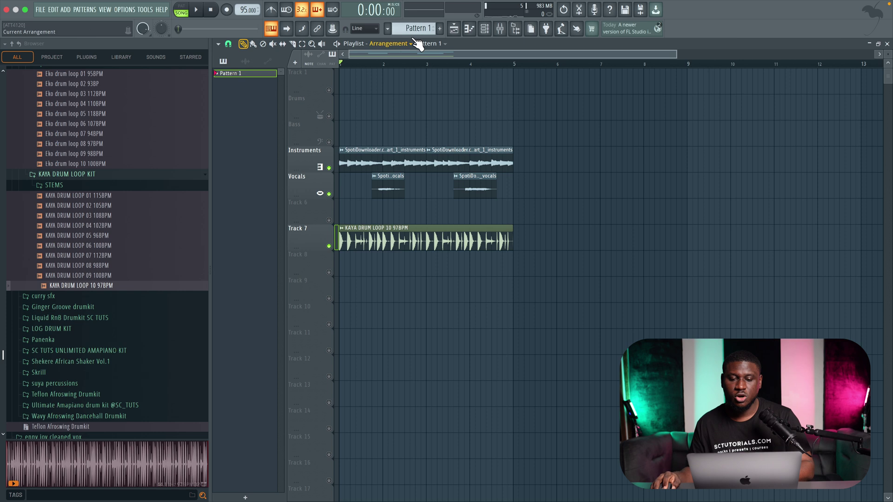
{"action": "left_click", "coordinate": [356, 269]}
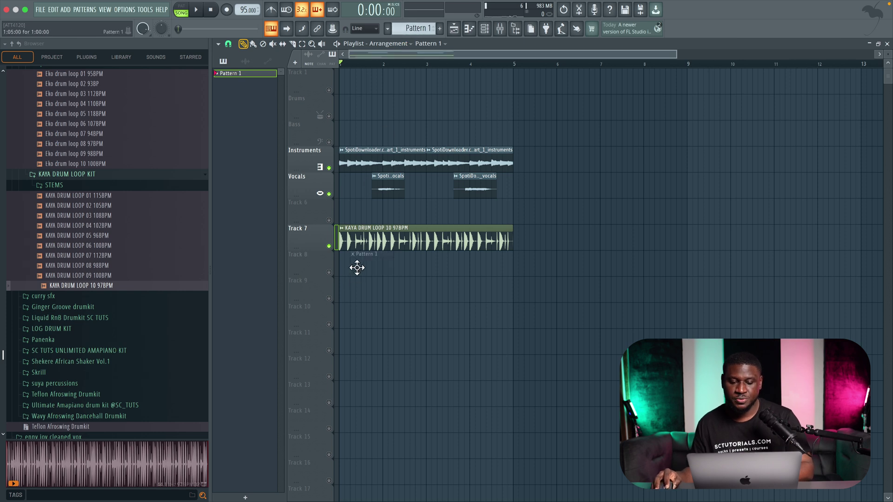
{"action": "left_click_drag", "start_coordinate": [339, 281], "coordinate": [330, 283]}
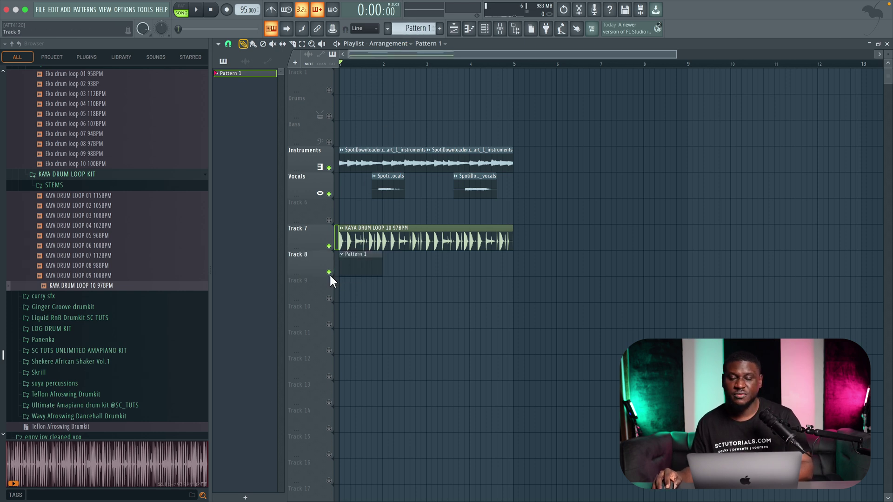
{"action": "right_click", "coordinate": [329, 273]}
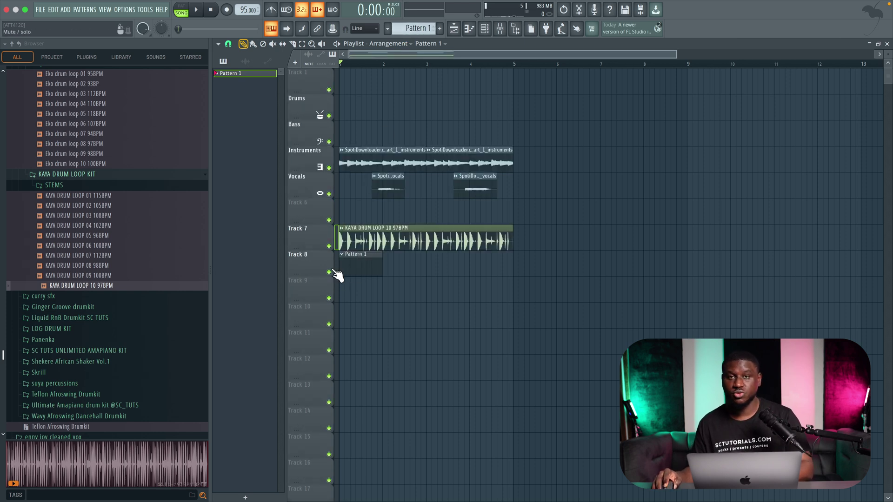
{"action": "double_click", "coordinate": [368, 258]}
{"action": "left_click", "coordinate": [406, 274]}
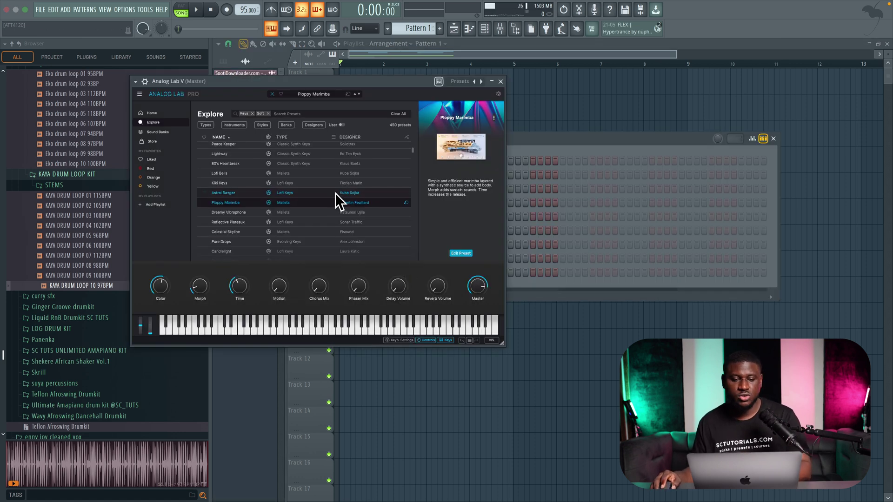
- Test the Ploppy Marimba preset in Analog Lab V, then move to the Chordify So Sick page
{"action": "key", "text": "g"}
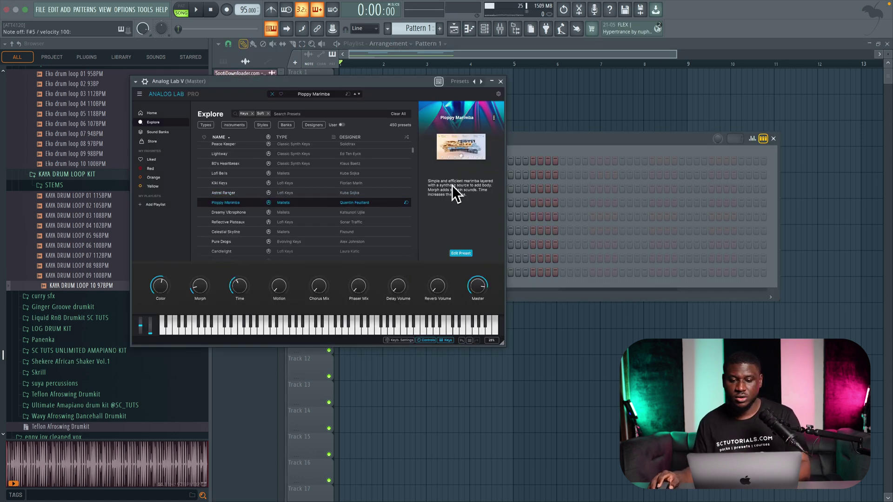
{"action": "left_click", "coordinate": [501, 81]}
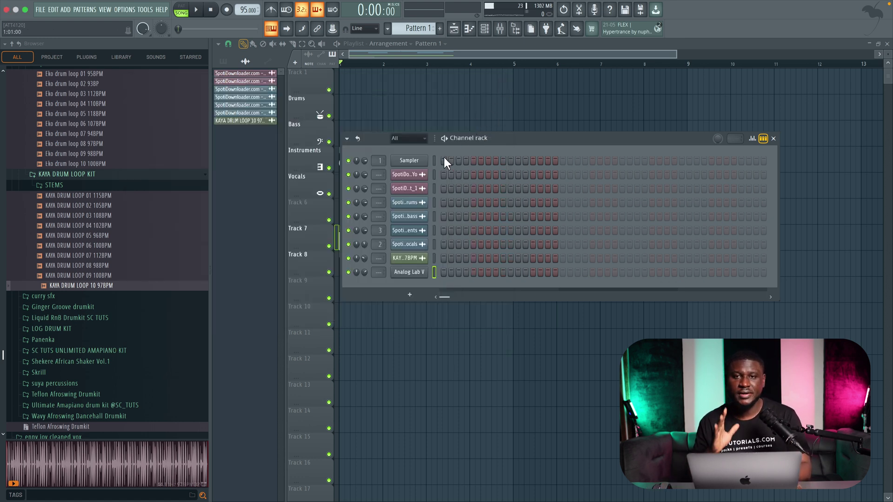
{"action": "key", "text": "ctrl+Right"}
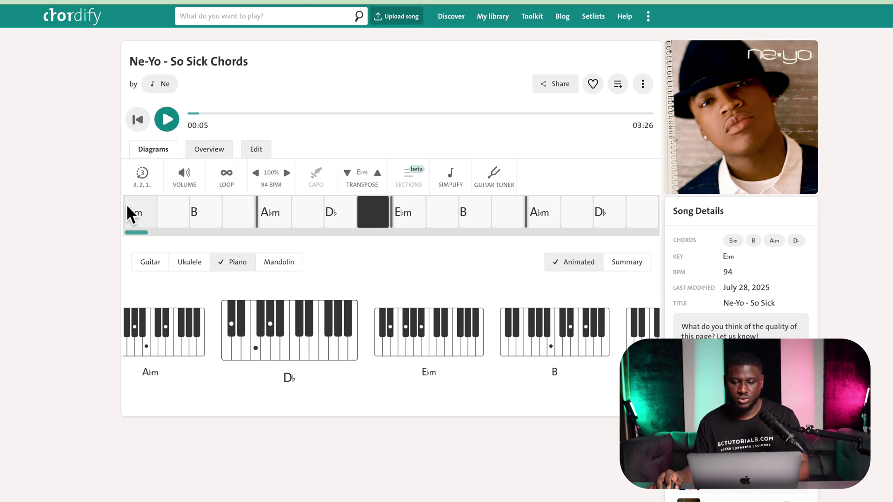
- Review the Ebm, B, Abm and Db piano voicings on Chordify, then return to FL Studio
{"action": "left_click", "coordinate": [643, 83]}
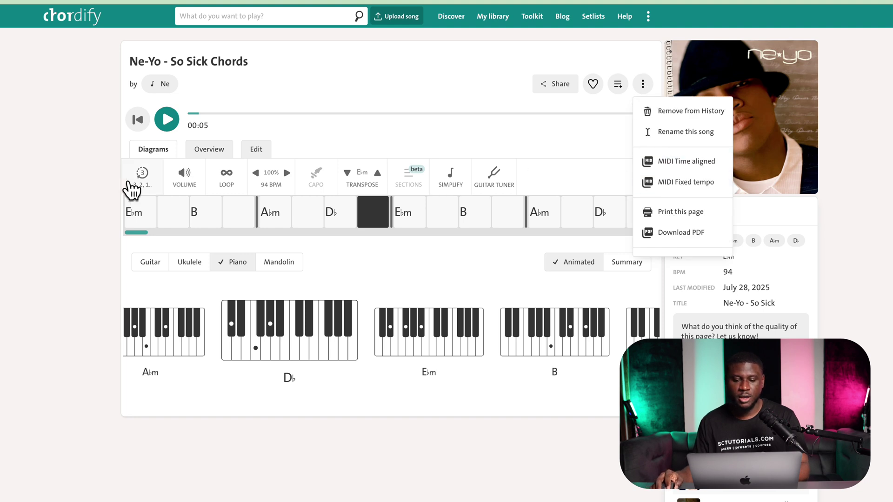
{"action": "left_click", "coordinate": [110, 189]}
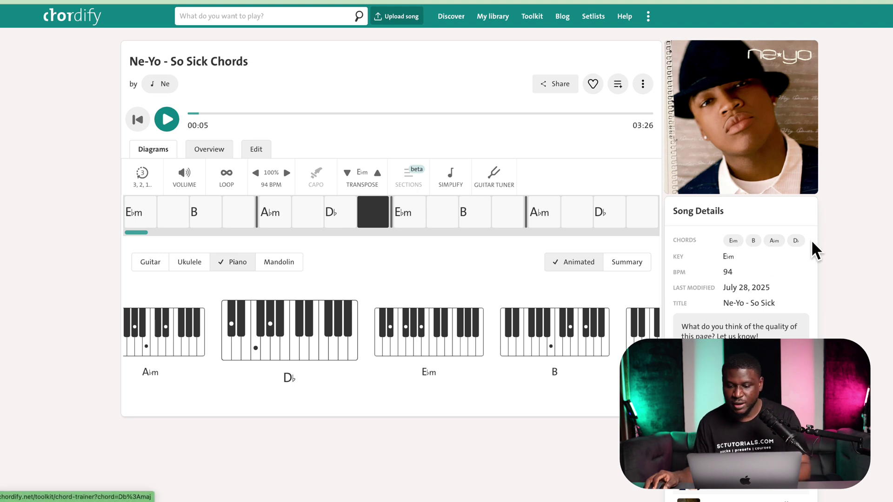
{"action": "key", "text": "ctrl+Left"}
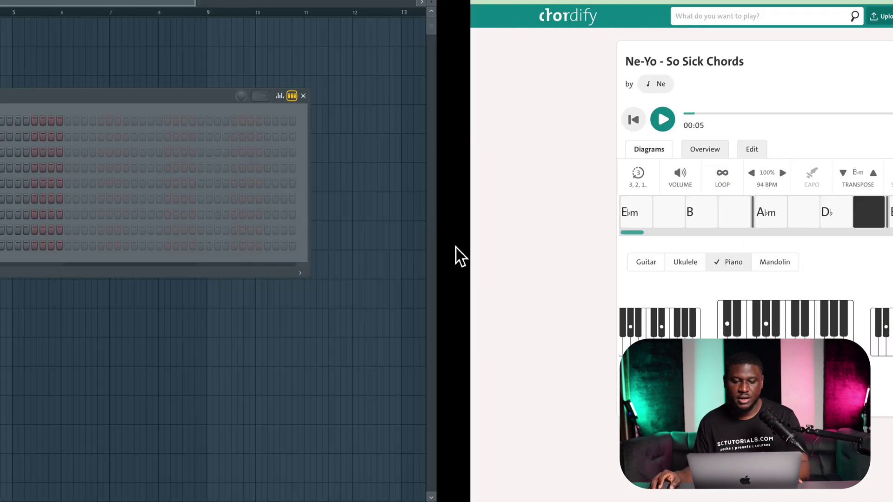
- Open the Analog Lab V piano roll with D# natural minor snapping and a D# minor typing keyboard
{"action": "right_click", "coordinate": [433, 242]}
{"action": "left_click", "coordinate": [471, 243]}
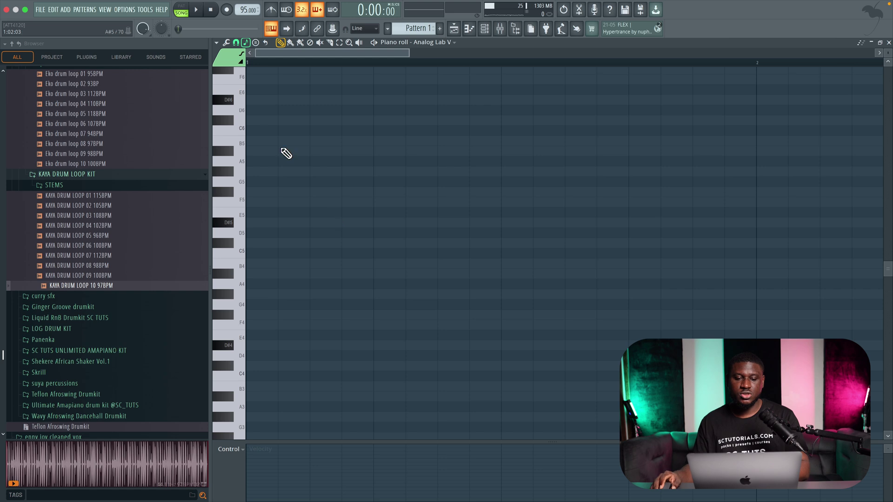
{"action": "left_click", "coordinate": [248, 40]}
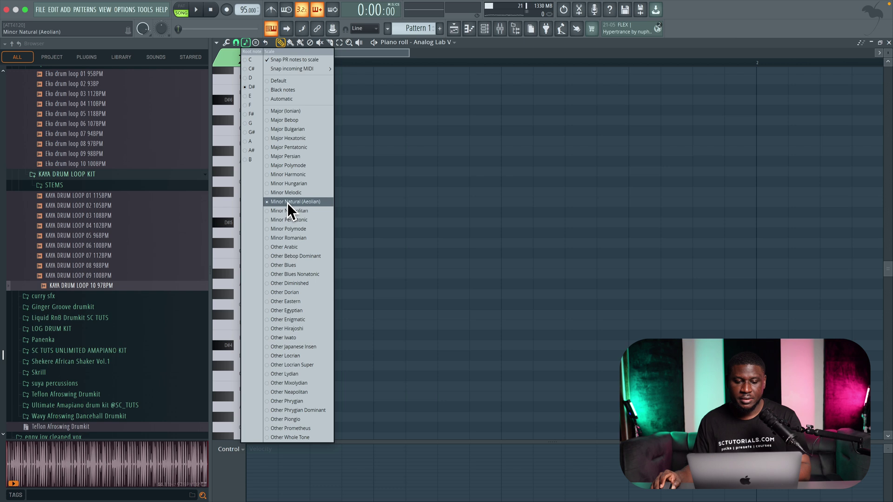
{"action": "left_click", "coordinate": [386, 172]}
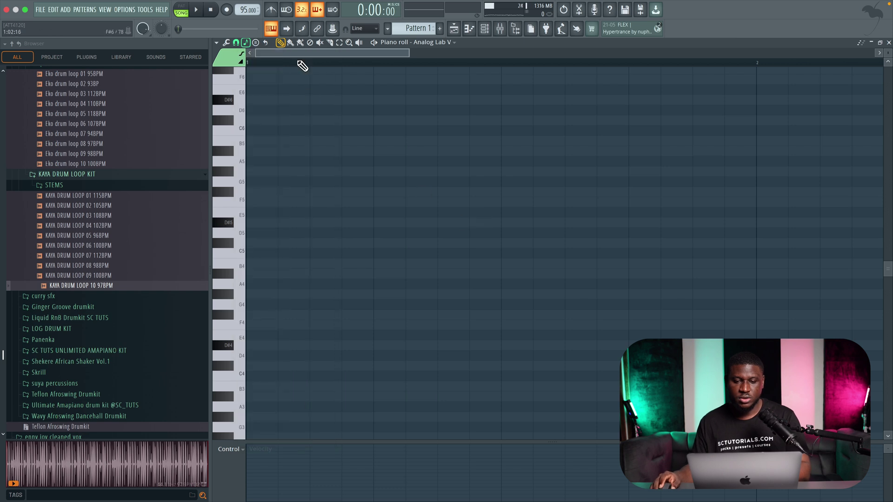
{"action": "right_click", "coordinate": [277, 33]}
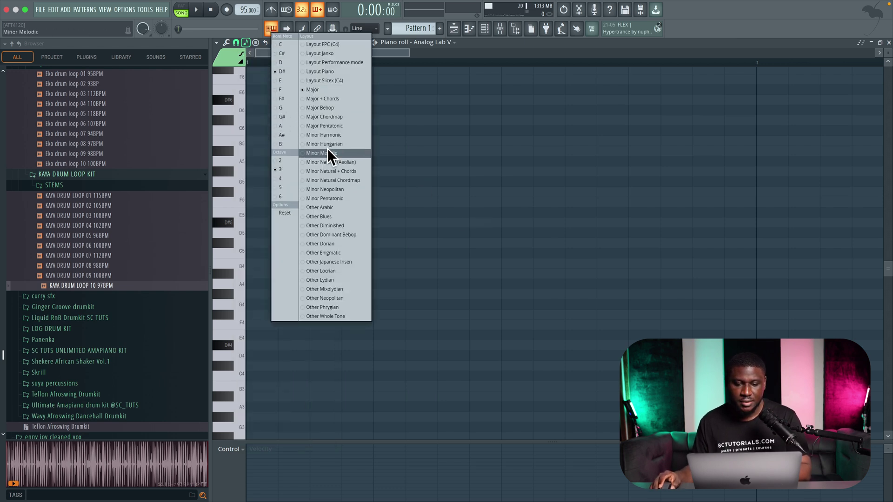
{"action": "left_click", "coordinate": [341, 154]}
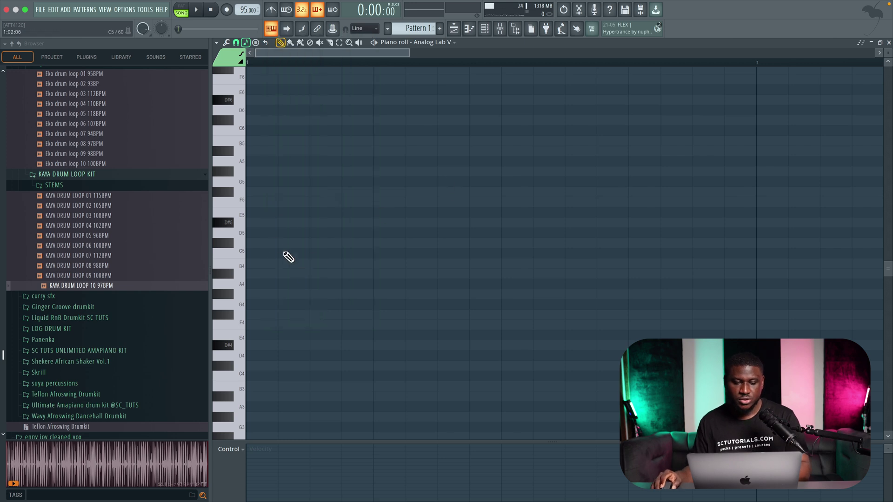
- Draw a D# minor chord (D#5, F#5, A#5) at bar 1
{"action": "left_click", "coordinate": [265, 222]}
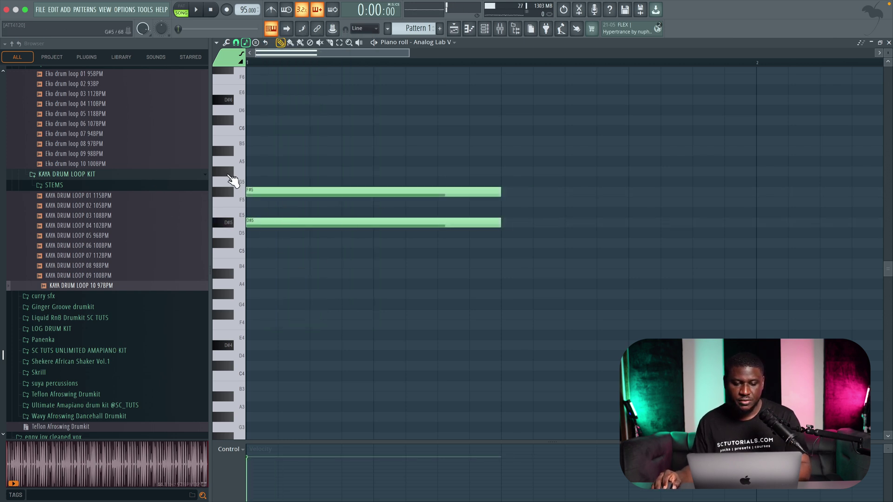
{"action": "left_click", "coordinate": [260, 152]}
{"action": "key", "text": "space"}
{"action": "scroll", "coordinate": [345, 185], "scroll_direction": "down", "scroll_amount": 2, "text": "ctrl"}
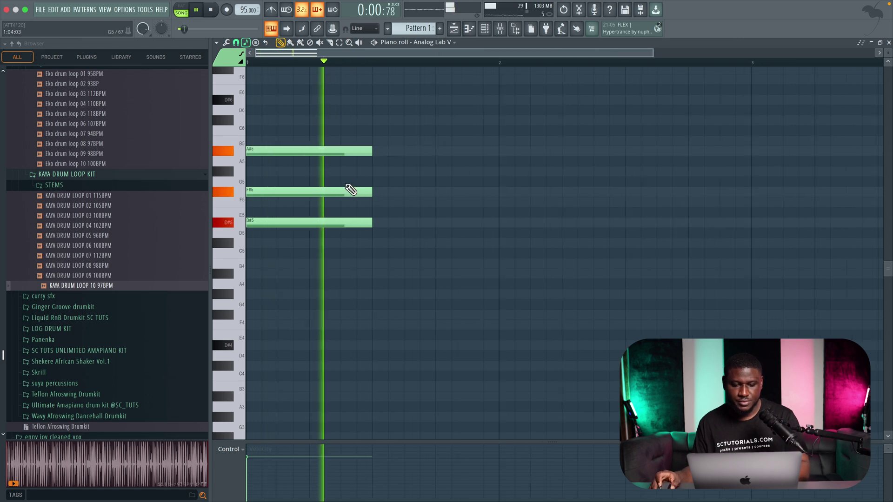
{"action": "key", "text": "ctrl+a"}
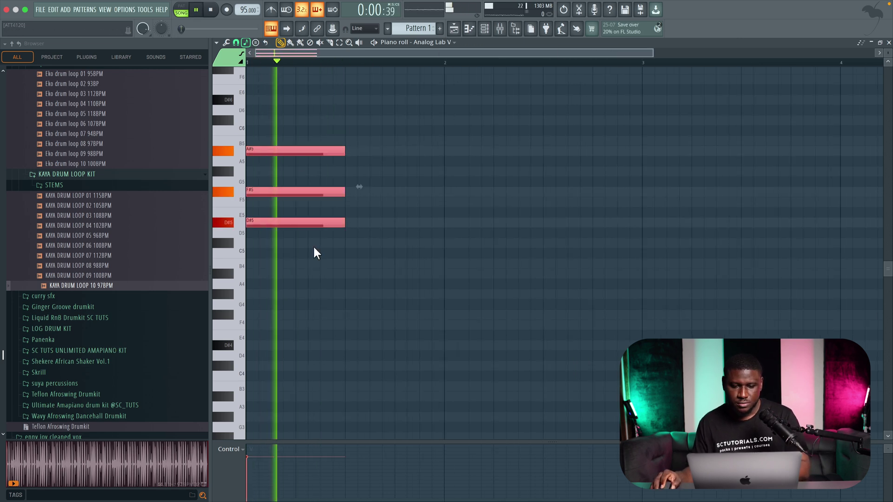
{"action": "key", "text": "space"}
- Duplicate the chord, transpose the copy down to B major, and duplicate it again
{"action": "key", "text": "ctrl+b"}
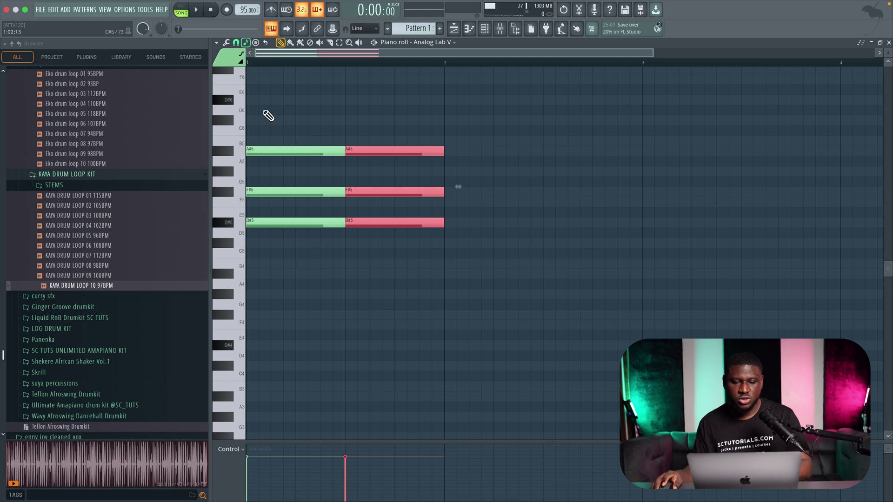
{"action": "left_click", "coordinate": [243, 43]}
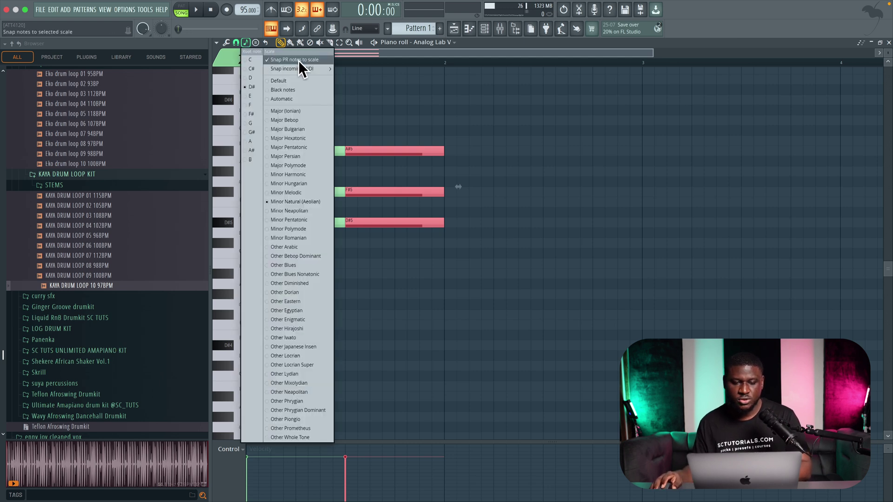
{"action": "mouse_move", "coordinate": [291, 68]}
{"action": "left_click", "coordinate": [402, 87]}
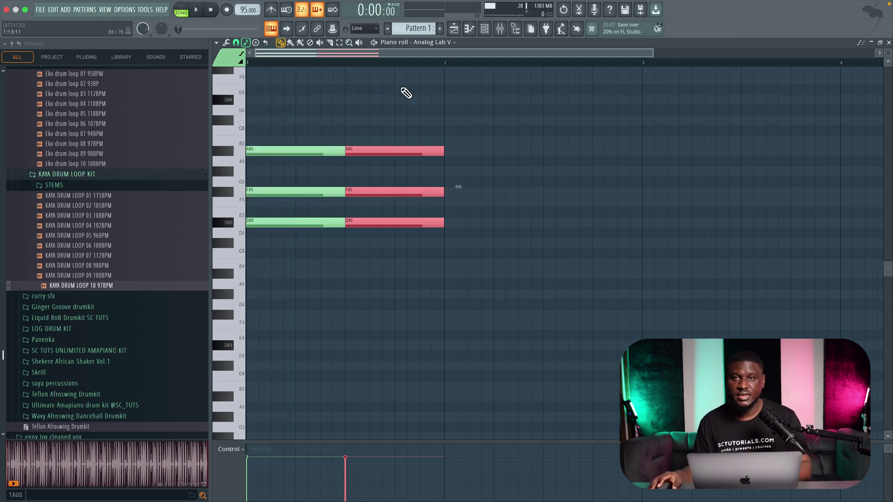
{"action": "key", "text": "space"}
{"action": "key", "text": "space"}
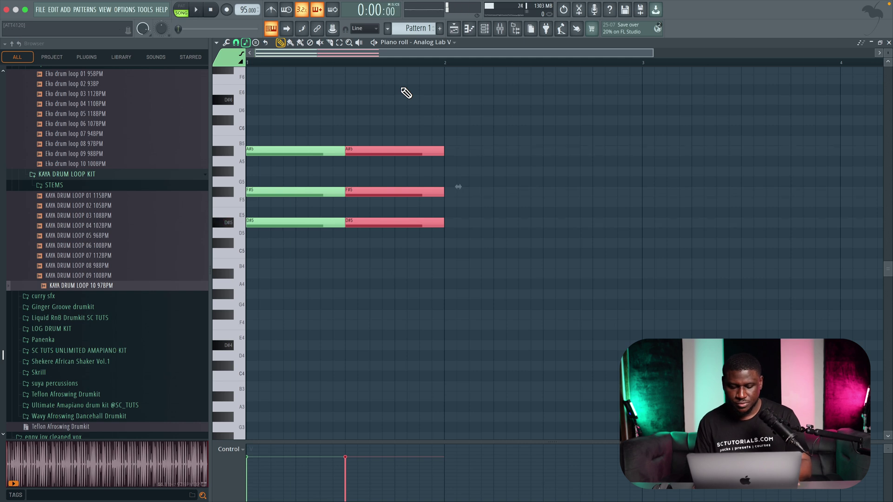
{"action": "key", "text": "Down"}
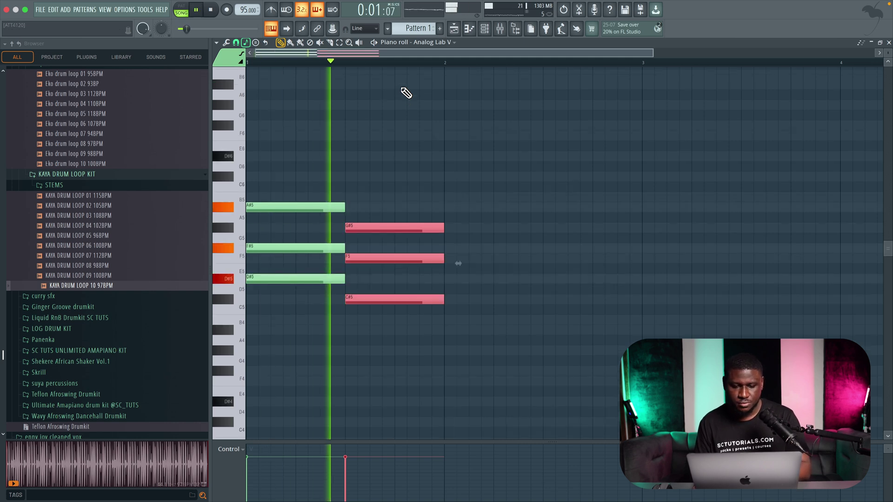
{"action": "key", "text": "space"}
{"action": "key", "text": "Down"}
{"action": "key", "text": "Down"}
{"action": "key", "text": "space"}
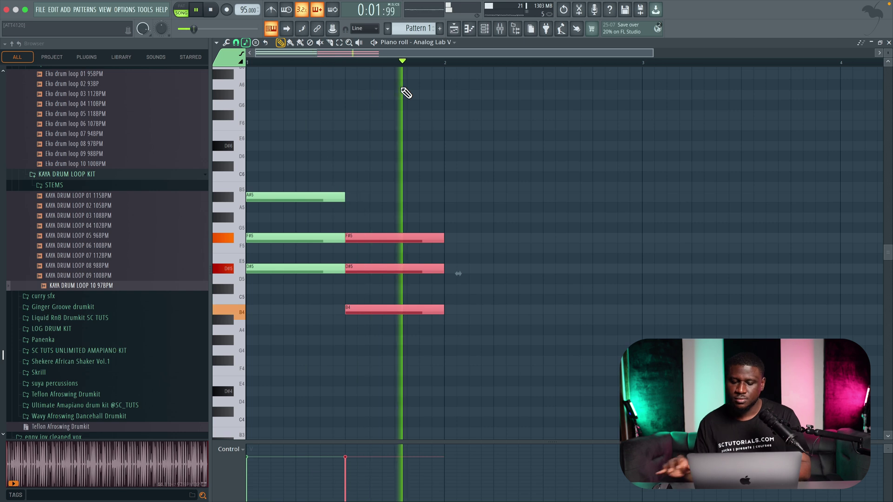
{"action": "key", "text": "space"}
{"action": "key", "text": "ctrl+b"}
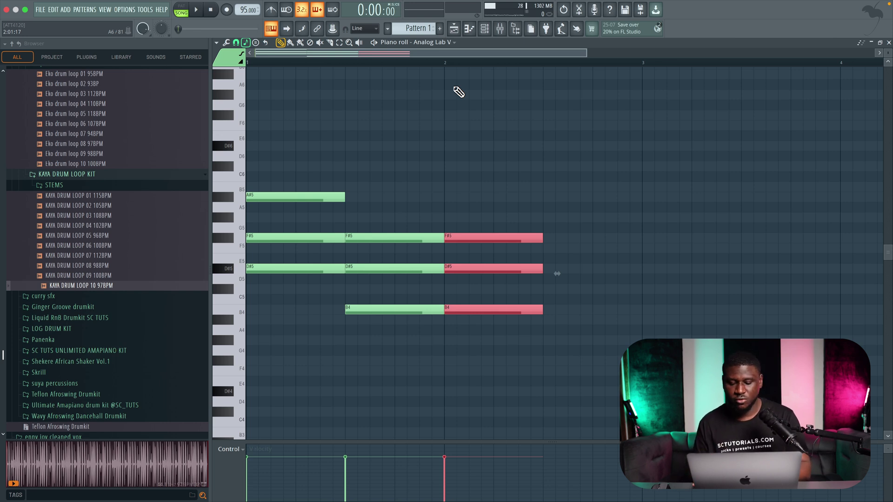
- Transpose the third chord to G# minor
{"action": "key", "text": "space"}
{"action": "key", "text": "Up"}
{"action": "key", "text": "Up"}
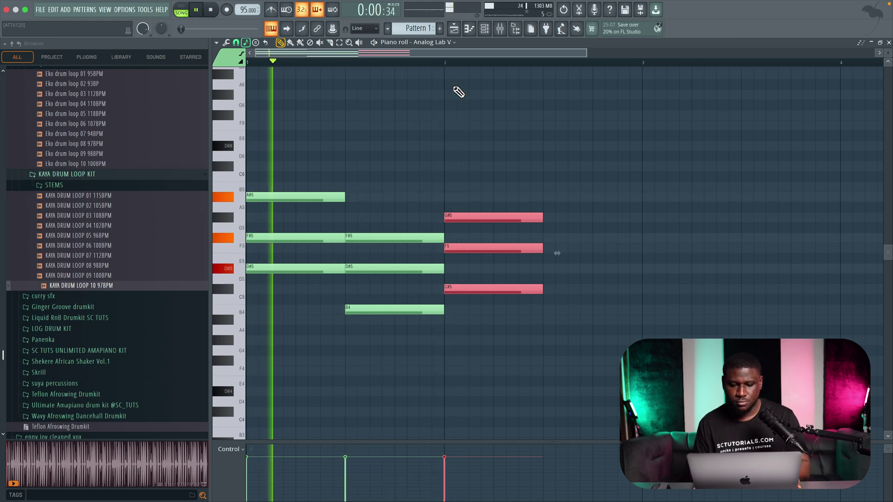
{"action": "key", "text": "Up"}
{"action": "key", "text": "Up"}
{"action": "key", "text": "Up"}
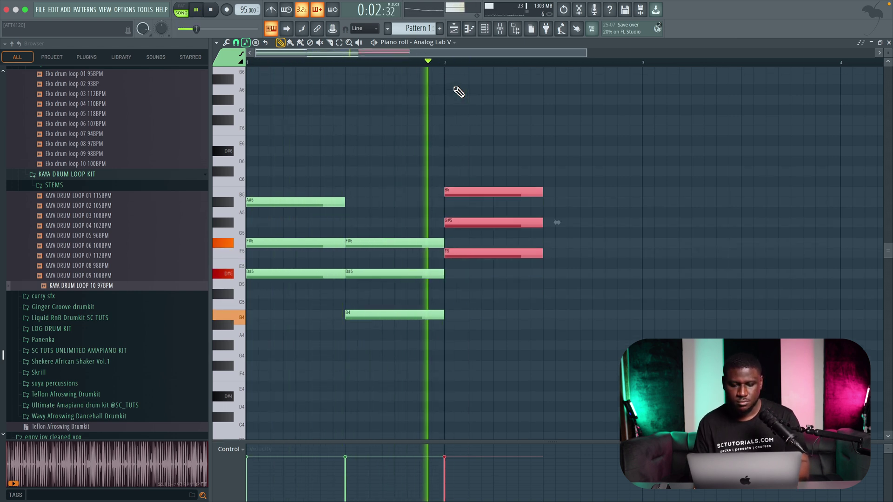
{"action": "key", "text": "ctrl+z"}
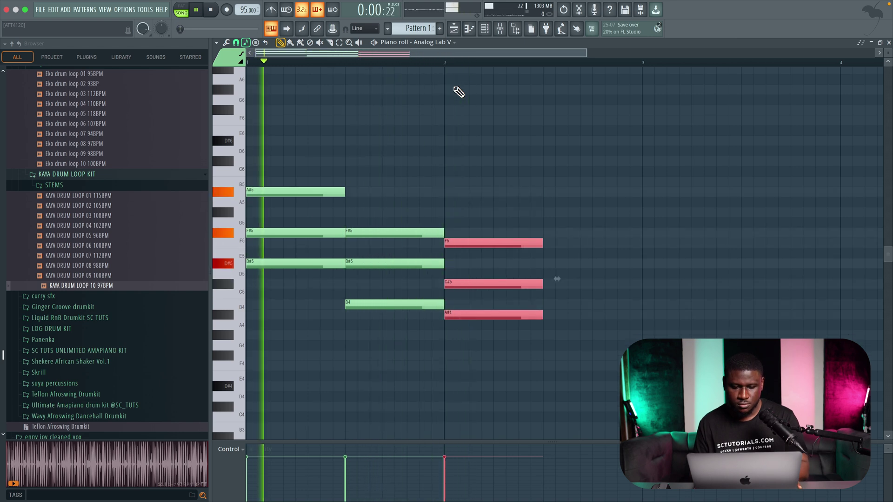
{"action": "key", "text": "ctrl+z"}
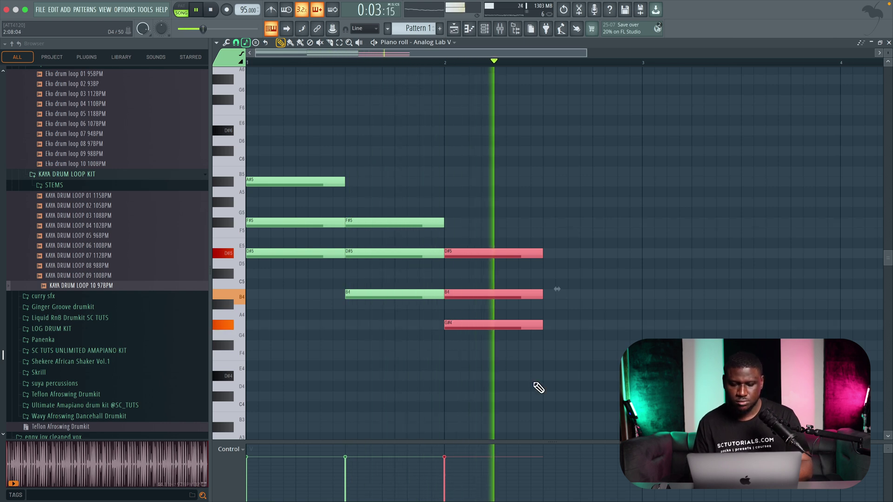
- Duplicate the G# minor chord and raise the copy to C# major
{"action": "key", "text": "ctrl+b"}
{"action": "key", "text": "space"}
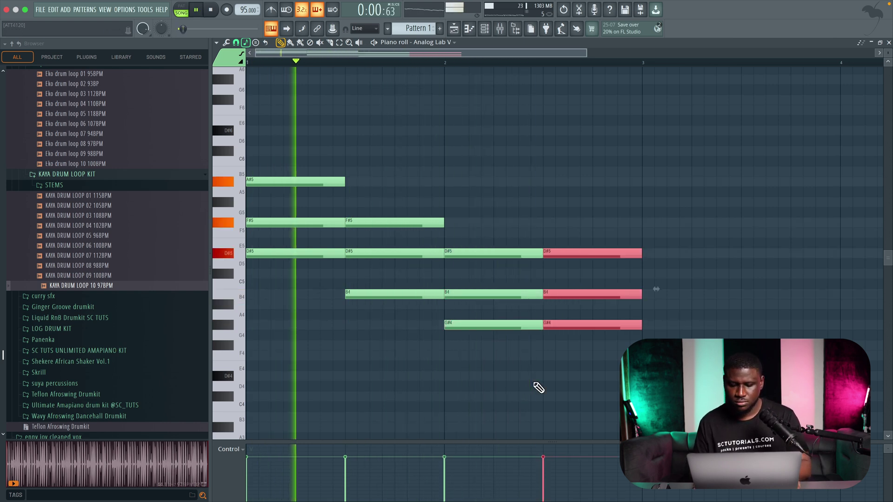
{"action": "key", "text": "Up"}
{"action": "key", "text": "Up"}
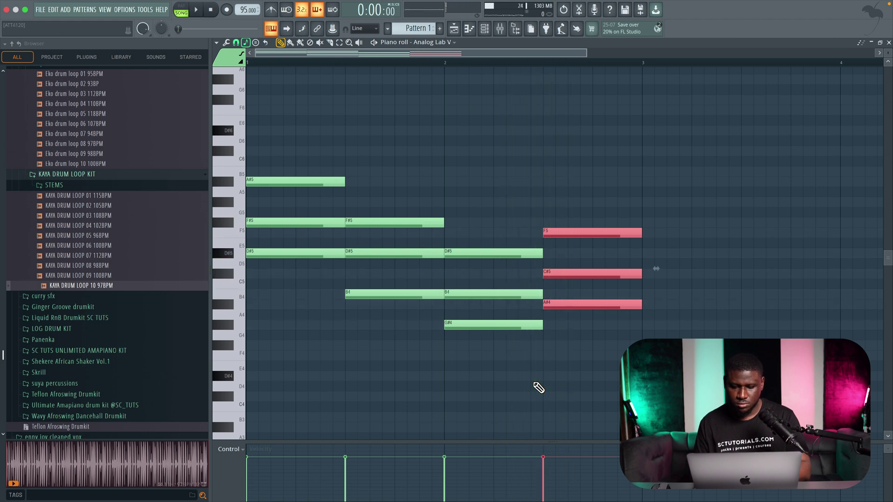
{"action": "key", "text": "Up"}
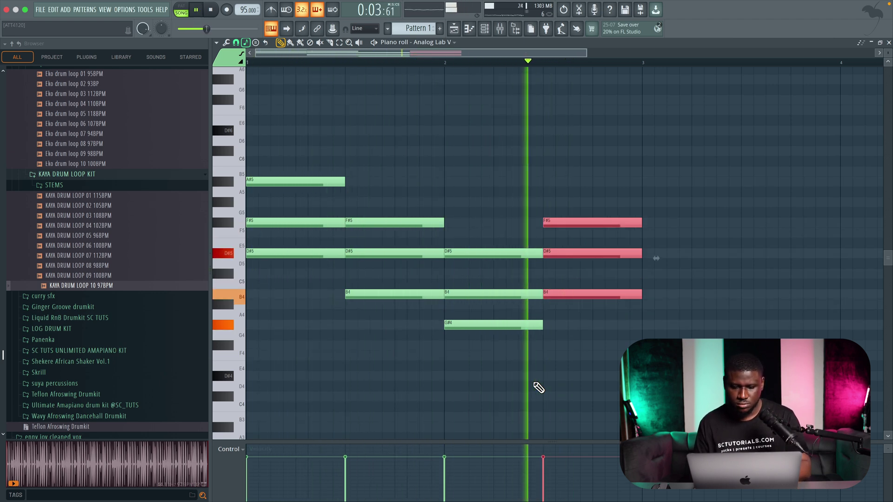
{"action": "key", "text": "Up"}
{"action": "key", "text": "Up"}
{"action": "key", "text": "space"}
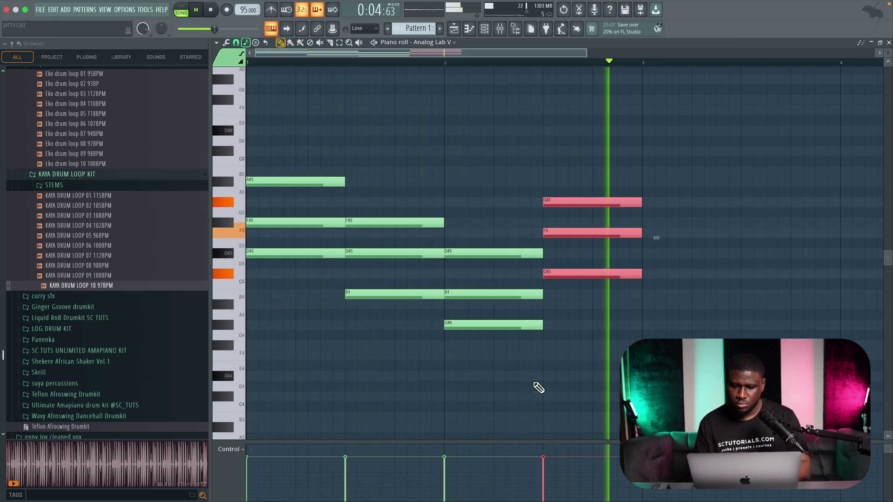
{"action": "key", "text": "space"}
- Refine the chord voicings, moving the G#4 note up an octave
{"action": "key", "text": "ctrl+d"}
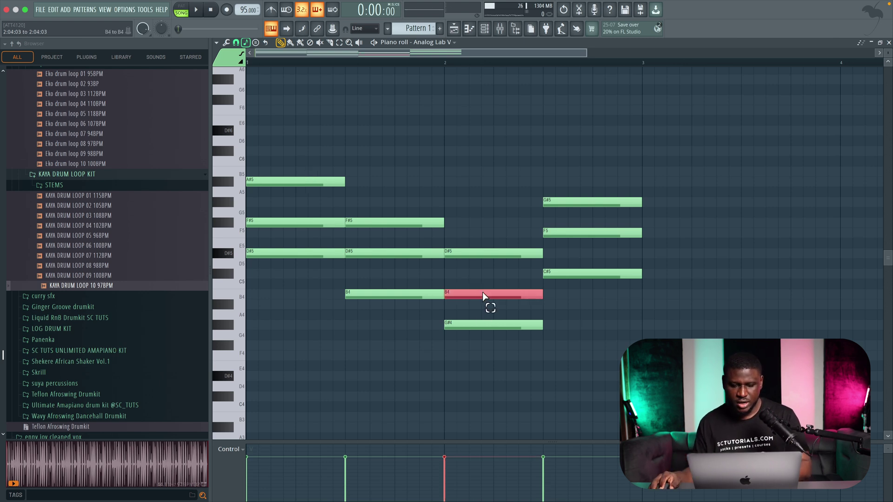
{"action": "key", "text": "ctrl+Up"}
{"action": "key", "text": "space"}
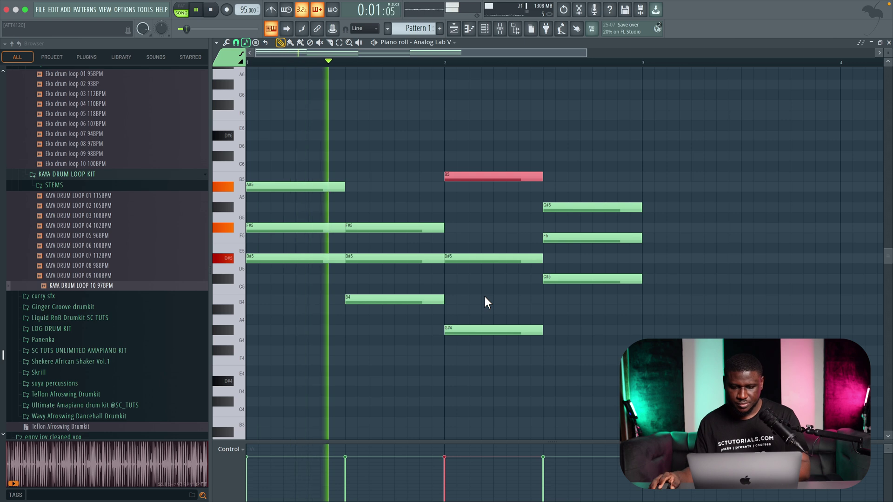
{"action": "key", "text": "space"}
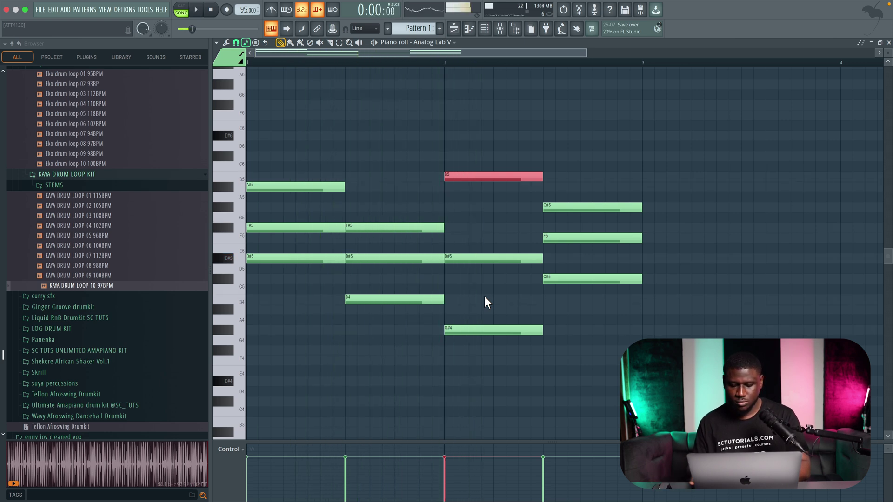
{"action": "key", "text": "ctrl+Down"}
{"action": "key", "text": "space"}
{"action": "left_click", "coordinate": [500, 325]}
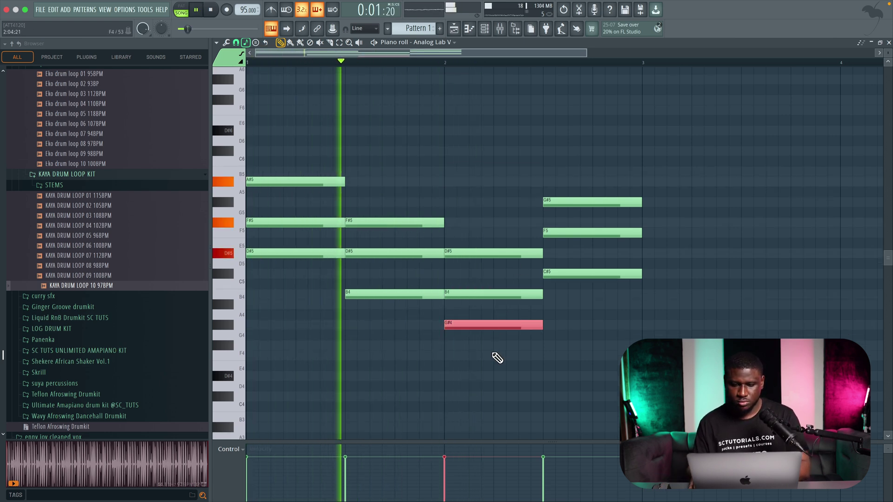
{"action": "key", "text": "ctrl+Up"}
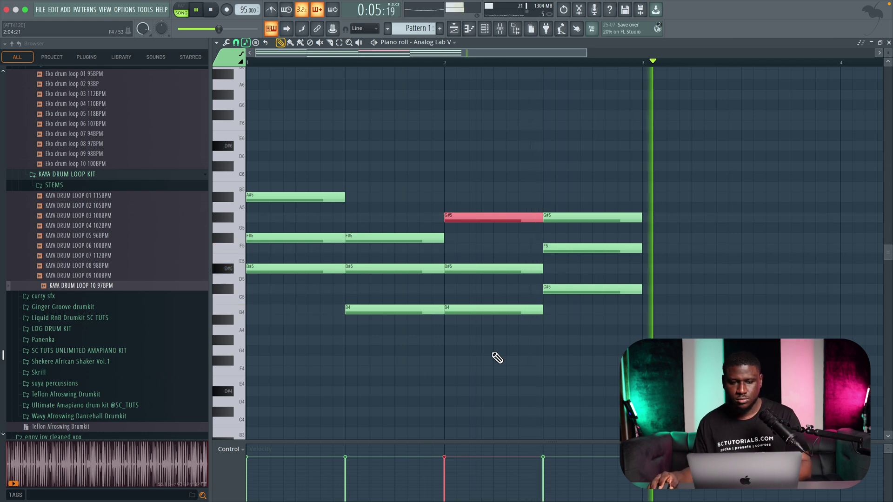
{"action": "key", "text": "space"}
- Save the project as neyo sample.flp
{"action": "right_click", "coordinate": [494, 358]}
{"action": "key", "text": "ctrl+s"}
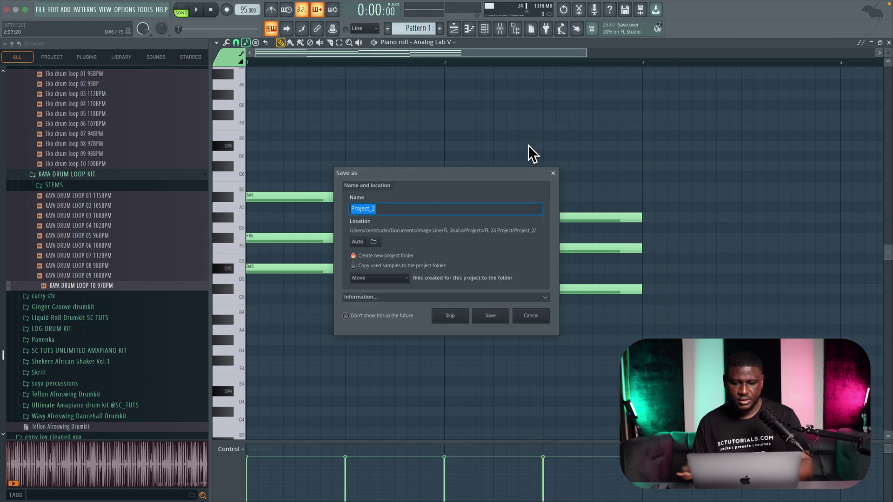
{"action": "key", "text": "Return"}
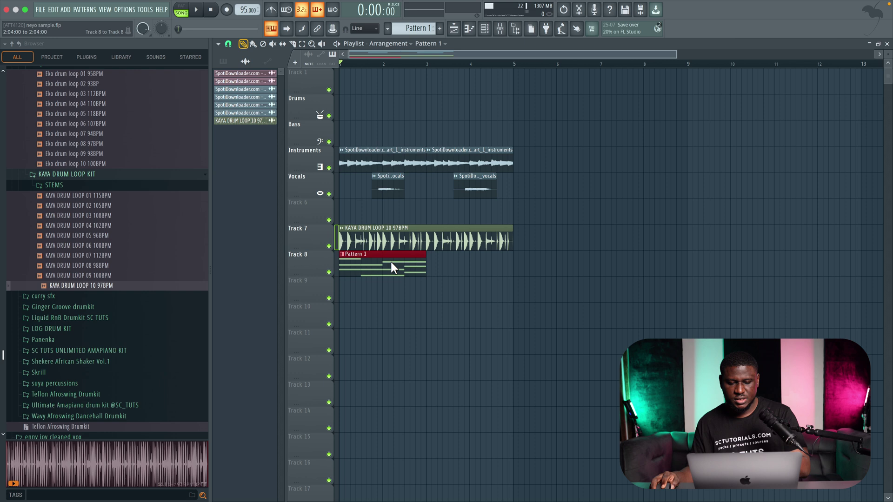
- Check the vocals clip settings, then turn Analog Lab V's channel volume down to about 49%
{"action": "double_click", "coordinate": [390, 189]}
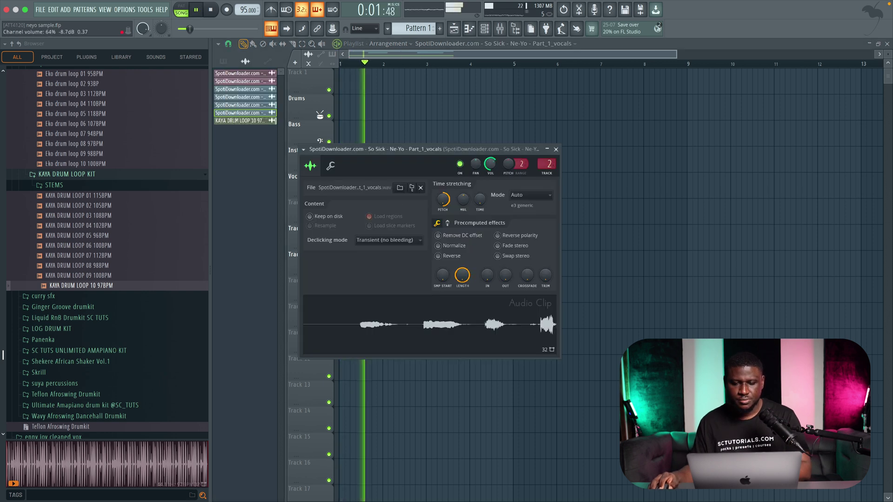
{"action": "key", "text": "Escape"}
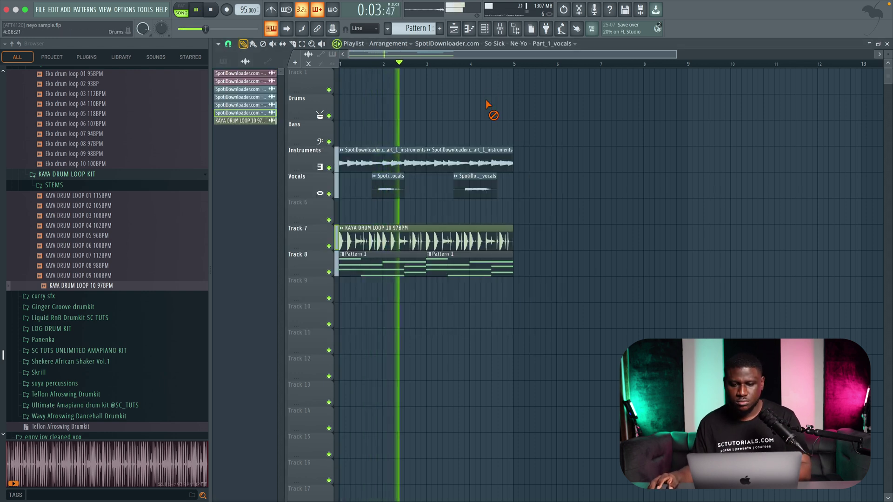
{"action": "key", "text": "F6"}
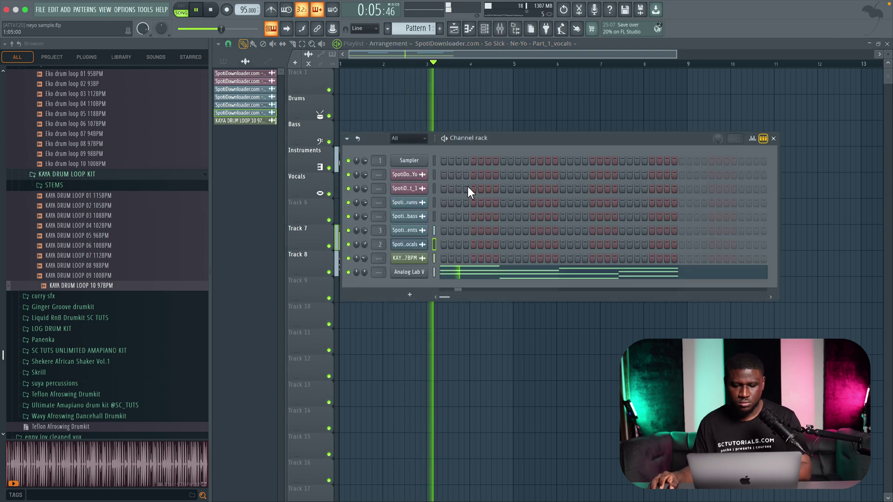
{"action": "left_click_drag", "start_coordinate": [368, 275], "coordinate": [368, 301]}
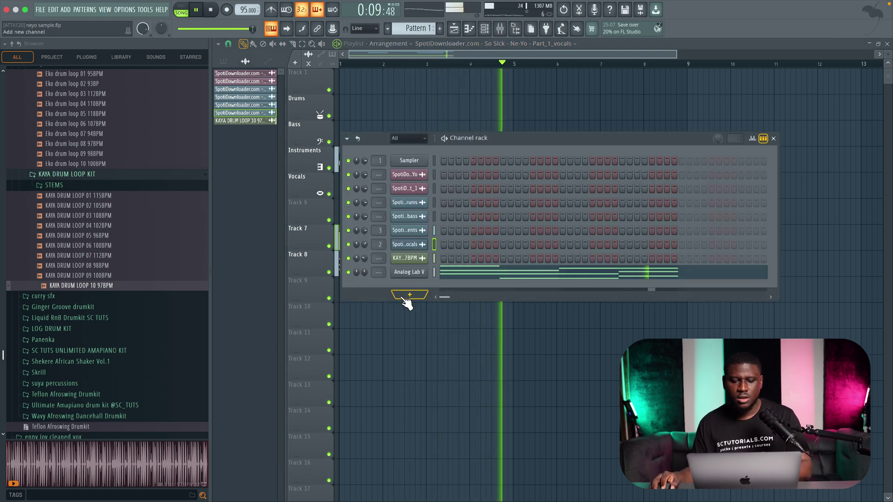
- Add a SKY Keys channel and draw two short D#5 notes in its piano roll
{"action": "left_click", "coordinate": [407, 297]}
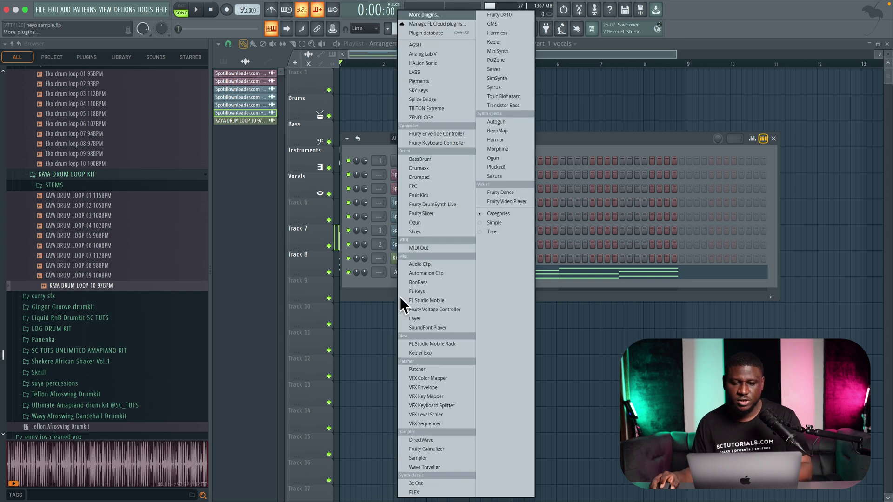
{"action": "left_click", "coordinate": [427, 90]}
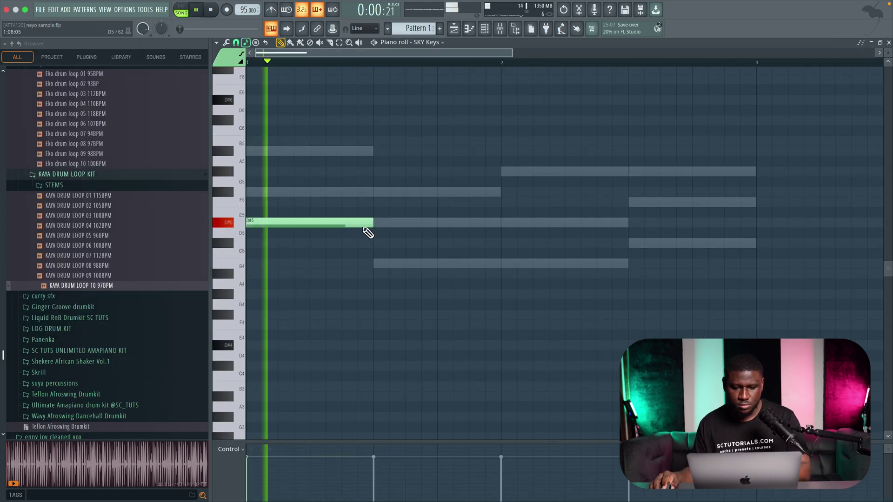
{"action": "left_click_drag", "start_coordinate": [370, 223], "coordinate": [302, 220]}
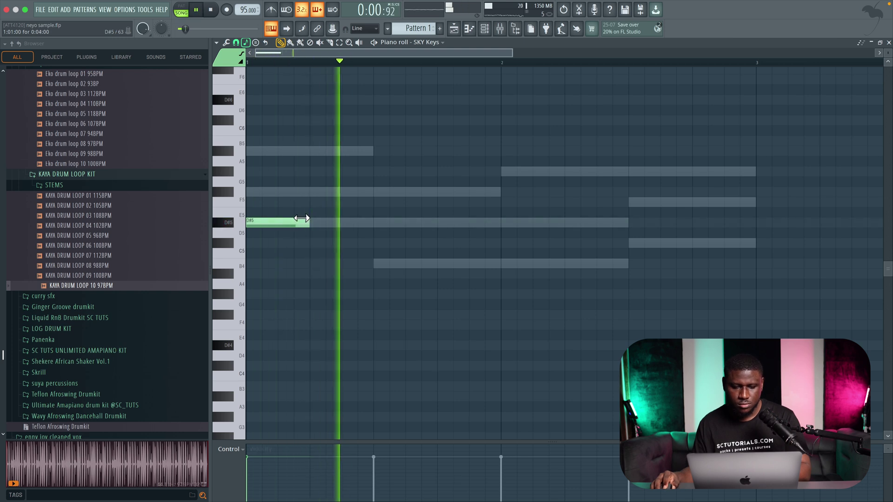
{"action": "left_click", "coordinate": [473, 222]}
{"action": "key", "text": "space"}
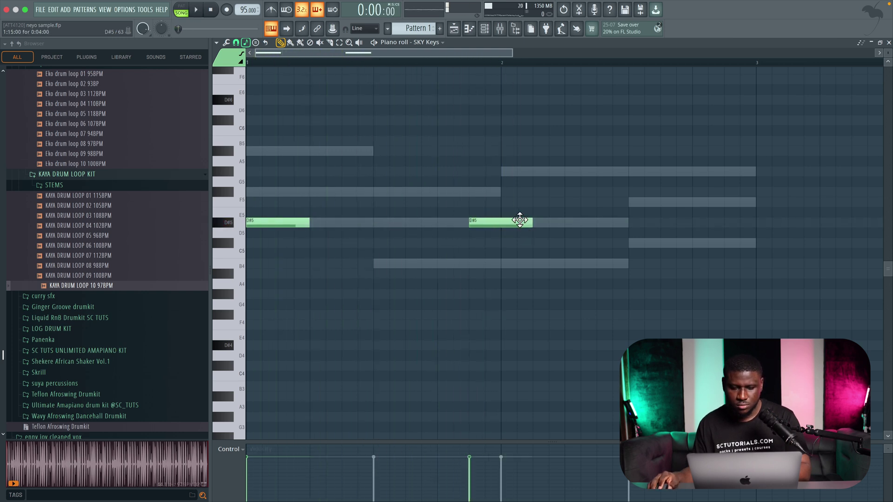
{"action": "key", "text": "space"}
- Add G#5 and F5 melody notes, shorten the D#5 notes, and play the melody back
{"action": "left_click_drag", "start_coordinate": [531, 222], "coordinate": [484, 222]}
{"action": "left_click", "coordinate": [503, 172]}
{"action": "left_click", "coordinate": [632, 202]}
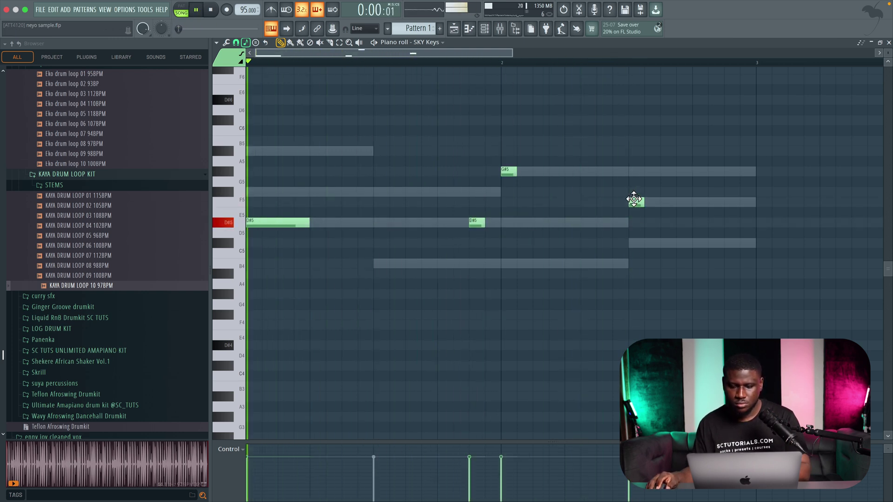
{"action": "left_click_drag", "start_coordinate": [309, 222], "coordinate": [258, 219]}
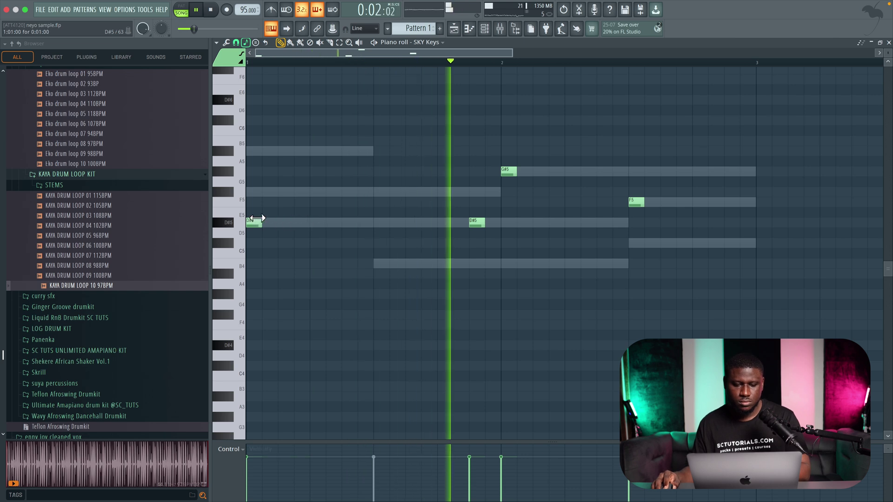
{"action": "key", "text": "space"}
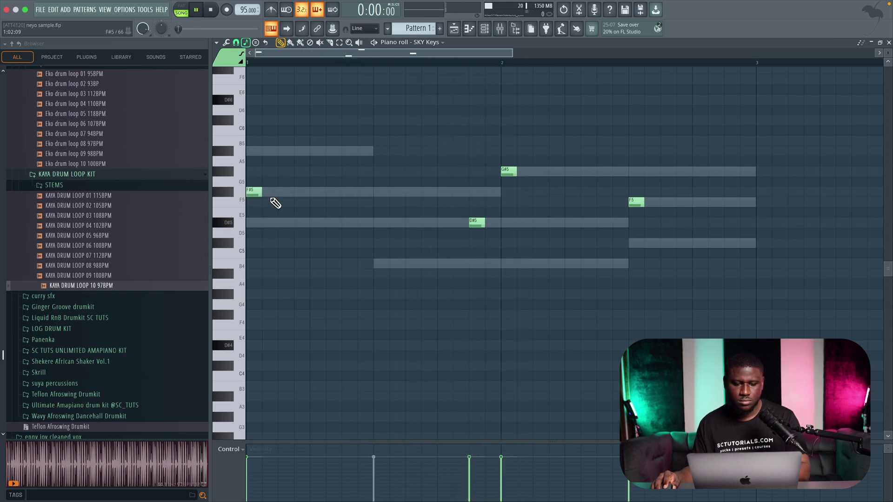
{"action": "key", "text": "space"}
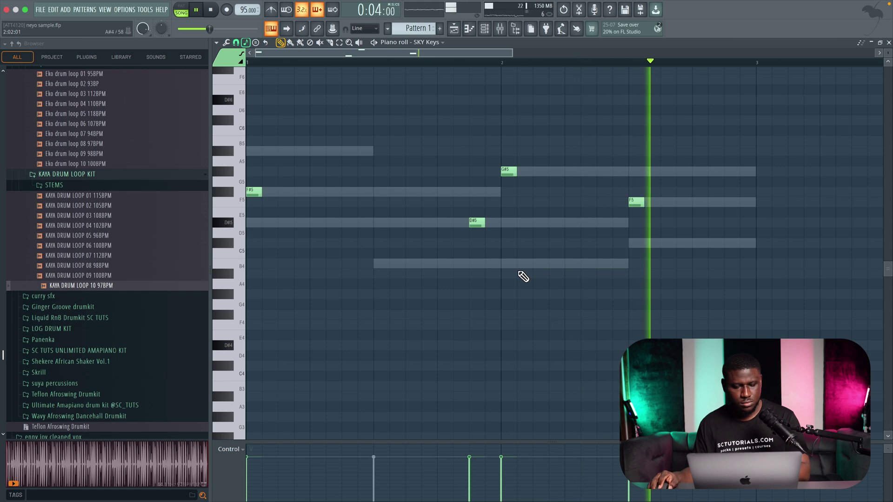
{"action": "key", "text": "space"}
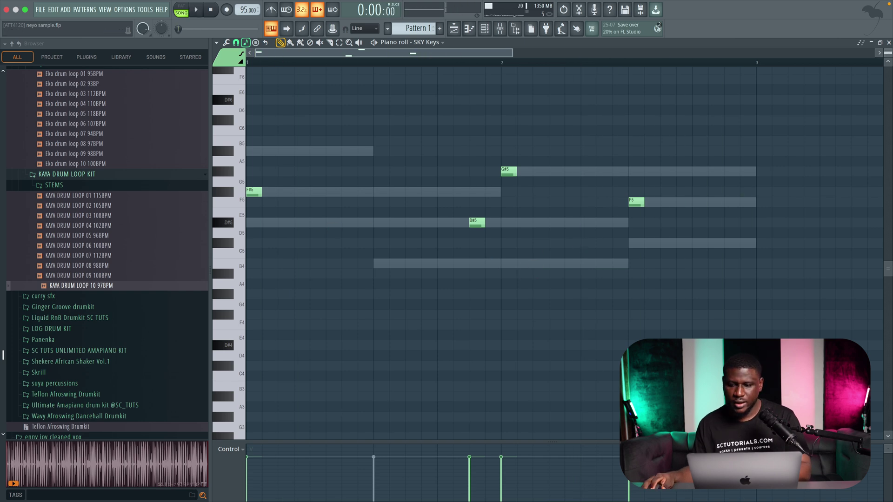
- Try the Guitaralele and Pound plucks in SKY Keys, then settle on the Short Day preset
{"action": "left_click", "coordinate": [889, 43]}
{"action": "left_click", "coordinate": [412, 286]}
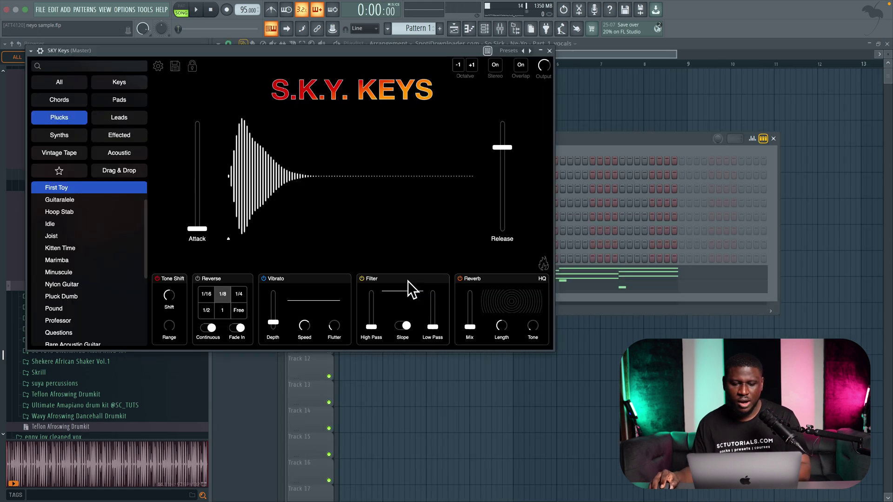
{"action": "left_click", "coordinate": [75, 201]}
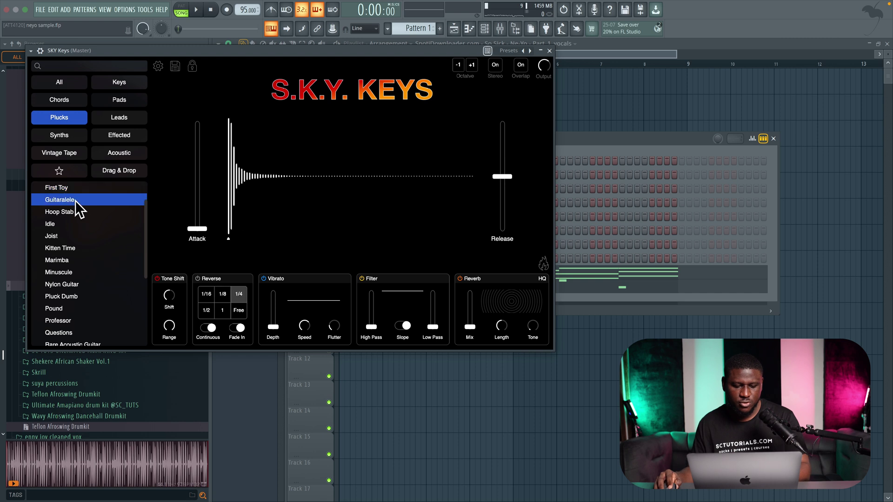
{"action": "left_click", "coordinate": [70, 309]}
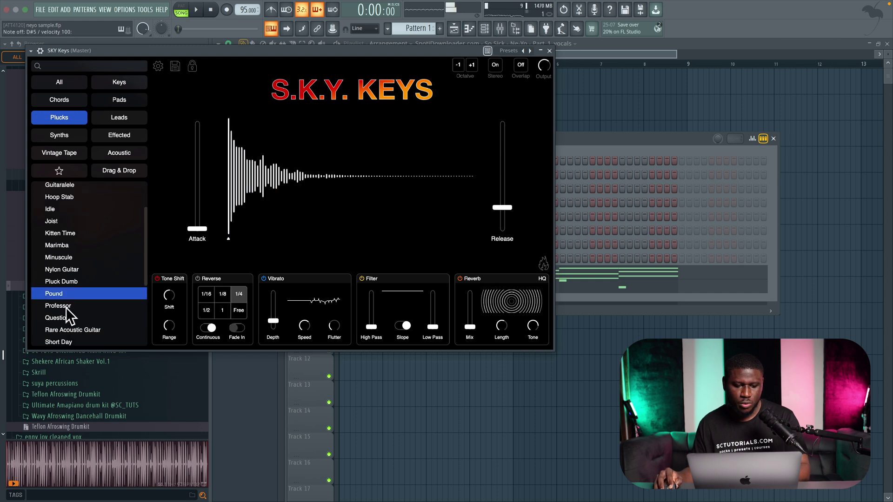
{"action": "left_click", "coordinate": [66, 308]}
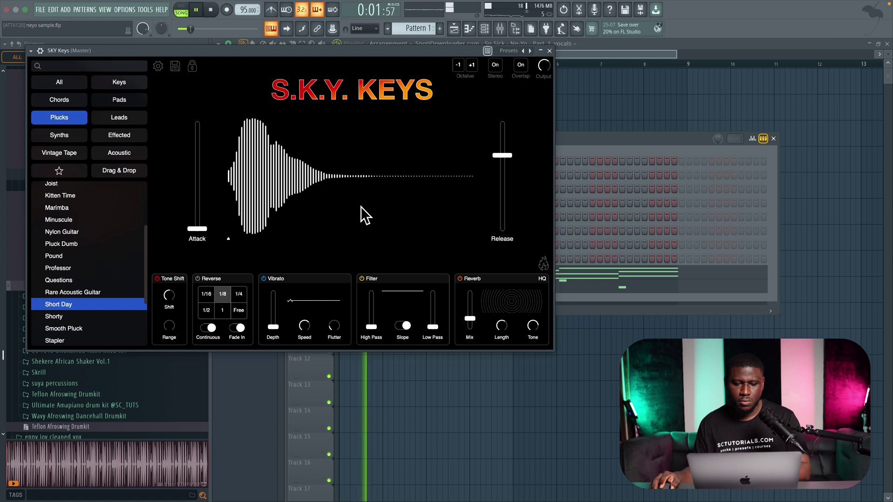
{"action": "scroll", "coordinate": [98, 266], "scroll_direction": "down", "scroll_amount": 2}
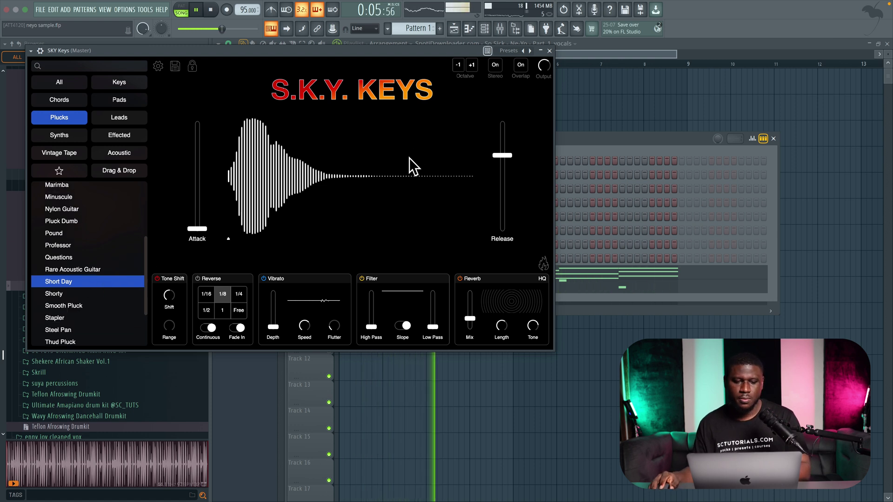
{"action": "left_click", "coordinate": [550, 51]}
{"action": "key", "text": "F7"}
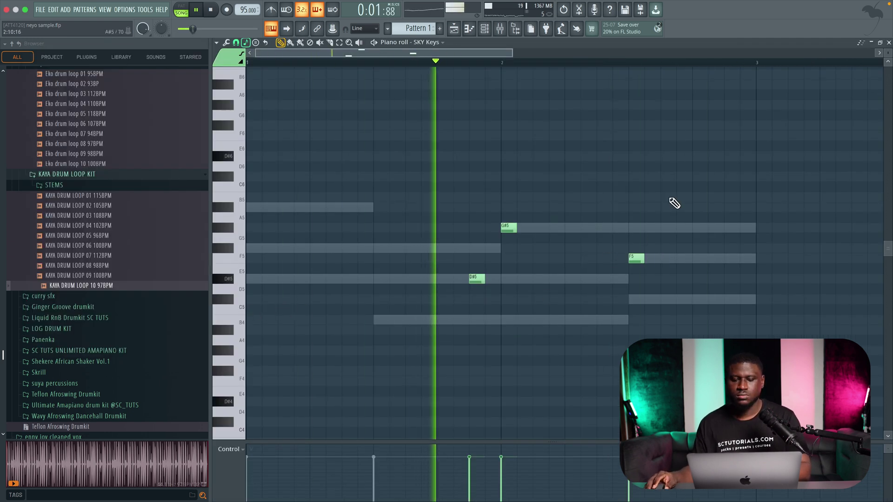
{"action": "left_click", "coordinate": [889, 43]}
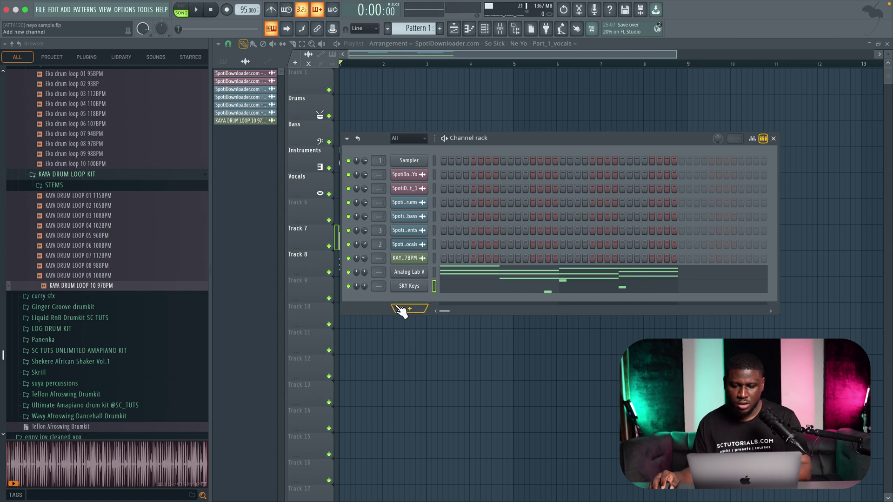
- Clone Analog Lab V, load the Ethereal Dream pad in the copy, and show SKY Keys' notes
{"action": "right_click", "coordinate": [412, 287]}
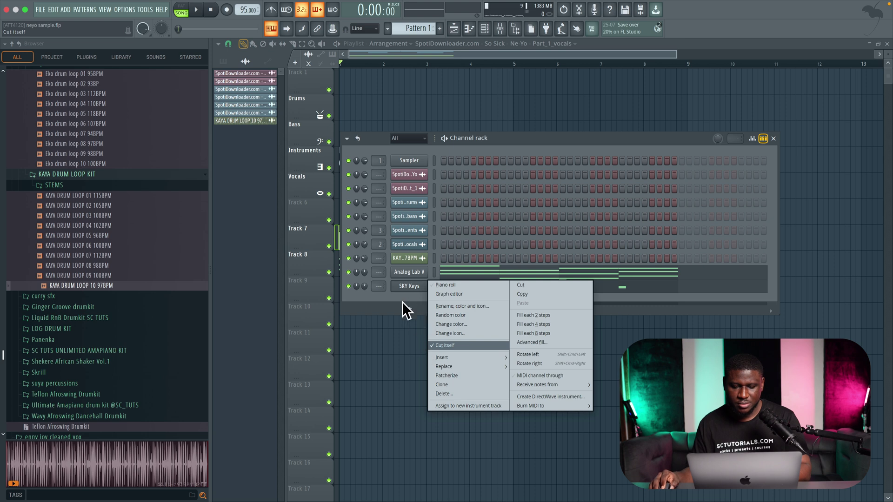
{"action": "left_click", "coordinate": [401, 297]}
{"action": "right_click", "coordinate": [419, 278]}
{"action": "left_click", "coordinate": [433, 313]}
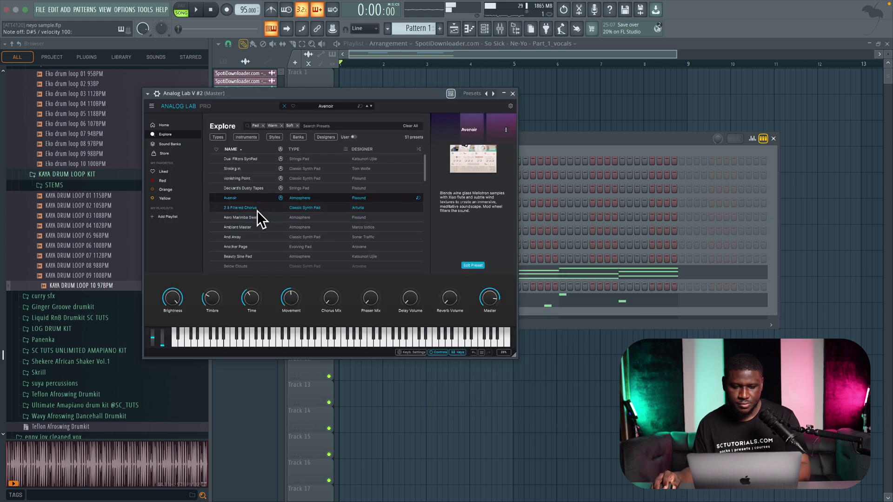
{"action": "scroll", "coordinate": [258, 221], "scroll_direction": "down", "scroll_amount": 5}
{"action": "left_click", "coordinate": [315, 240]}
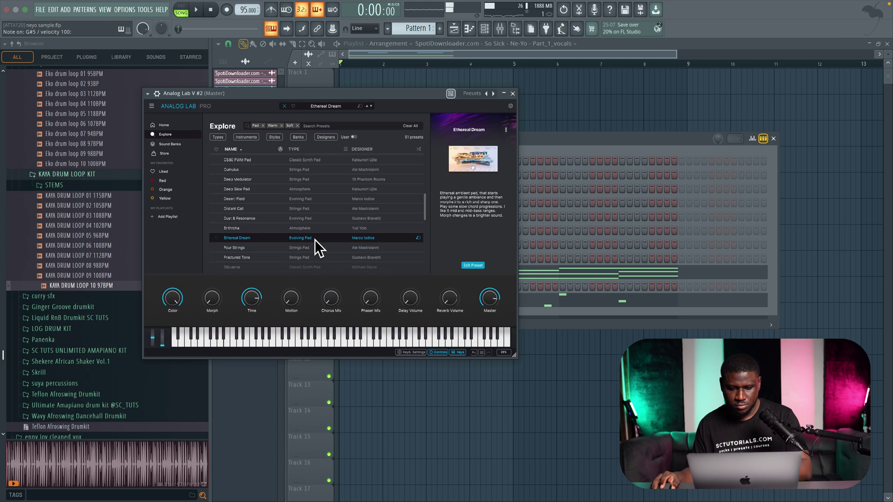
{"action": "left_click", "coordinate": [514, 93]}
{"action": "right_click", "coordinate": [410, 307]}
{"action": "left_click", "coordinate": [455, 305]}
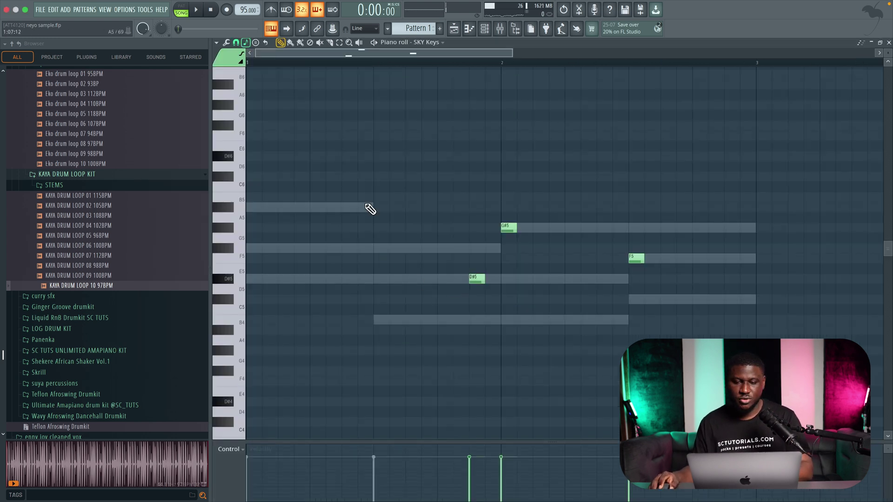
- Sketch D#5 and C#5 notes in the Analog Lab V #2 piano roll during playback
{"action": "left_click", "coordinate": [485, 29]}
{"action": "right_click", "coordinate": [409, 286]}
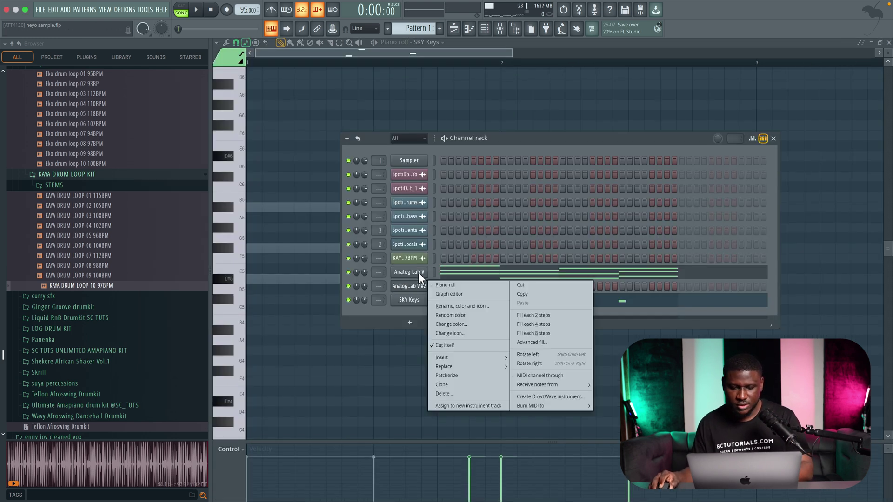
{"action": "left_click", "coordinate": [449, 286]}
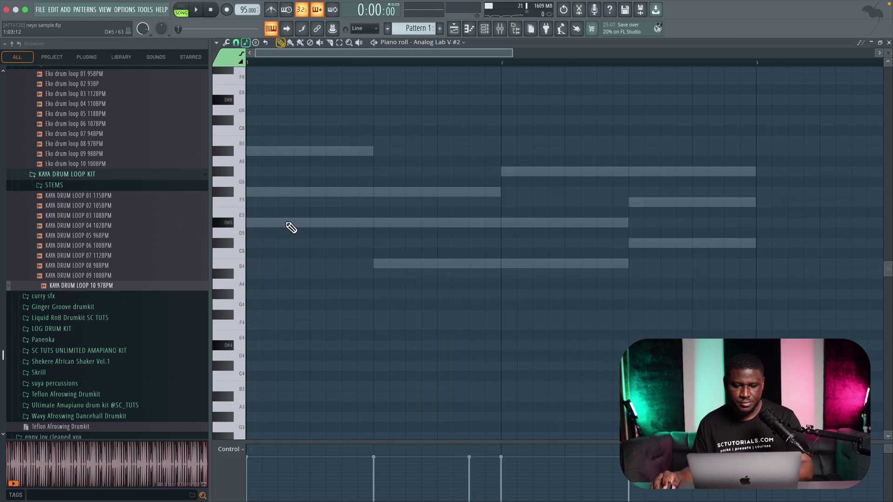
{"action": "key", "text": "space"}
{"action": "left_click_drag", "start_coordinate": [293, 223], "coordinate": [310, 222]}
{"action": "left_click", "coordinate": [446, 221]}
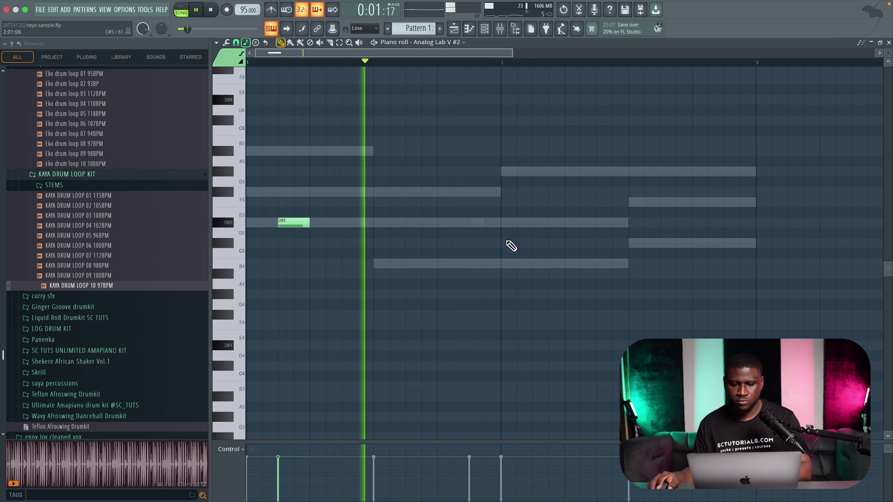
{"action": "left_click", "coordinate": [604, 222]}
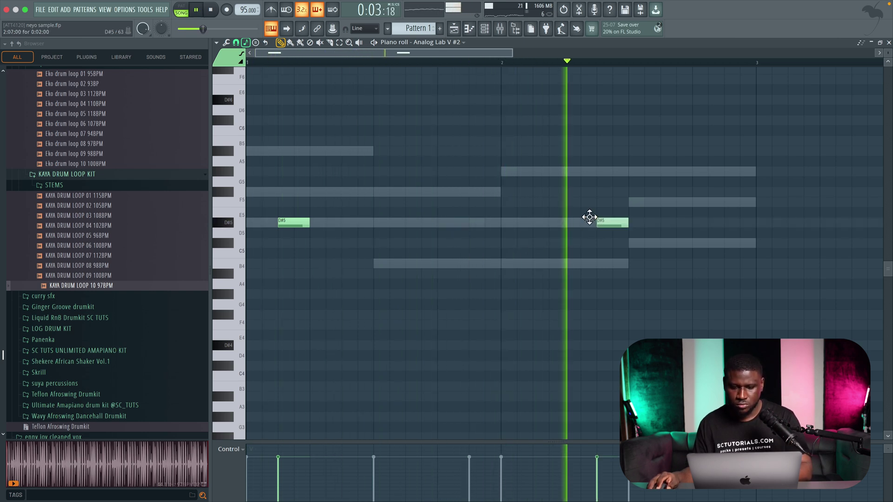
{"action": "left_click", "coordinate": [698, 243]}
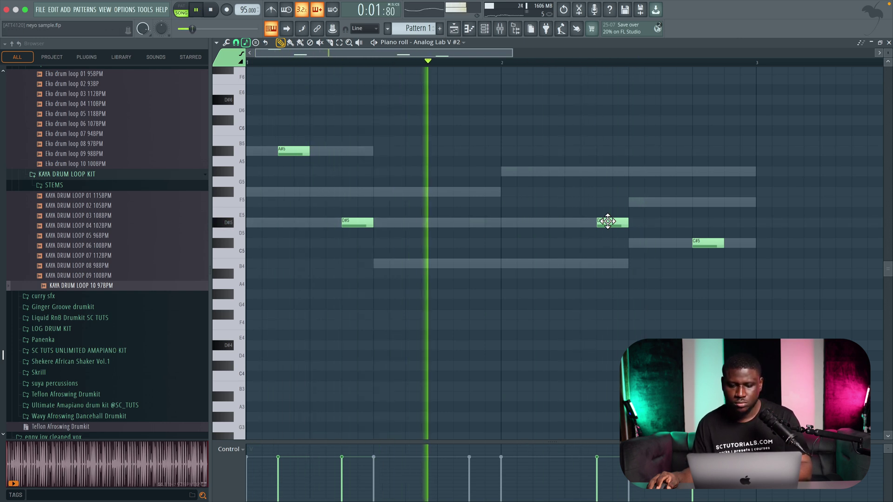
- Delete the late D#5, move C#5 earlier, and raise notes to G#5 and F5
{"action": "key", "text": "space"}
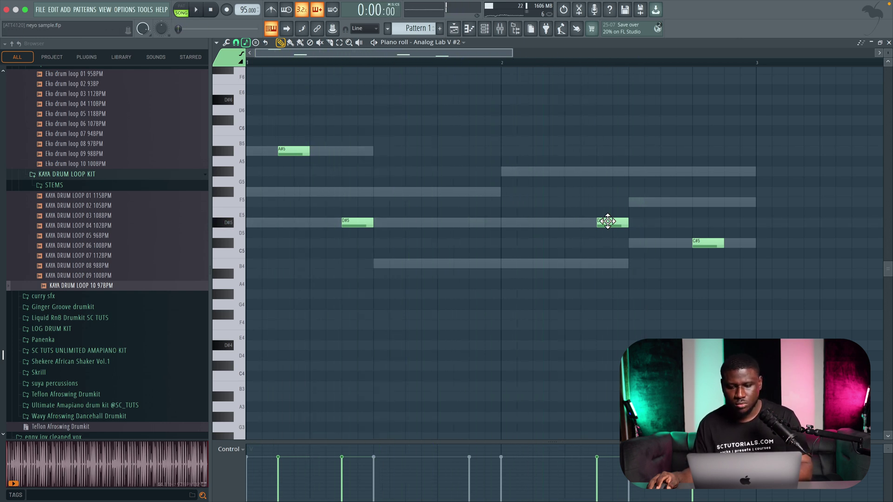
{"action": "key", "text": "space"}
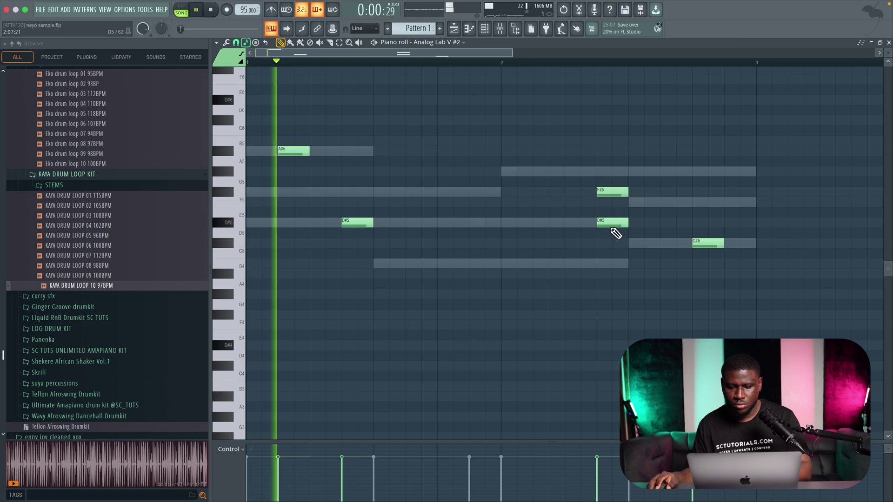
{"action": "right_click", "coordinate": [614, 220]}
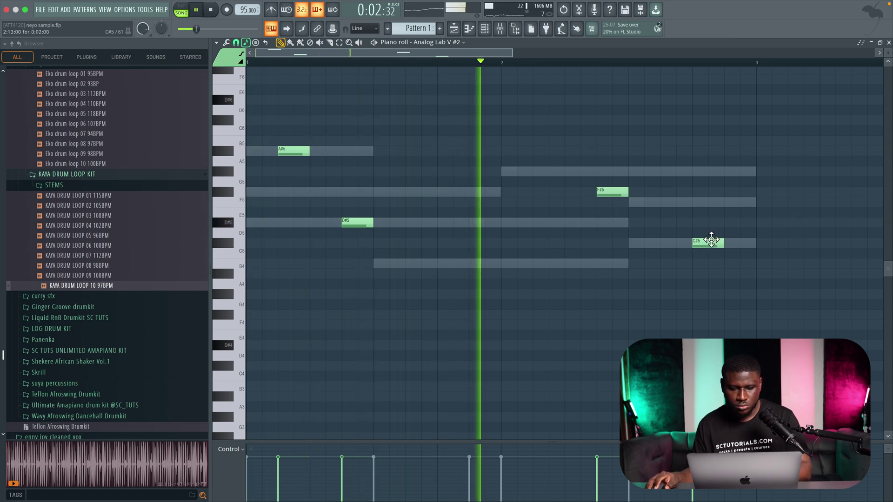
{"action": "left_click_drag", "start_coordinate": [711, 240], "coordinate": [686, 238]}
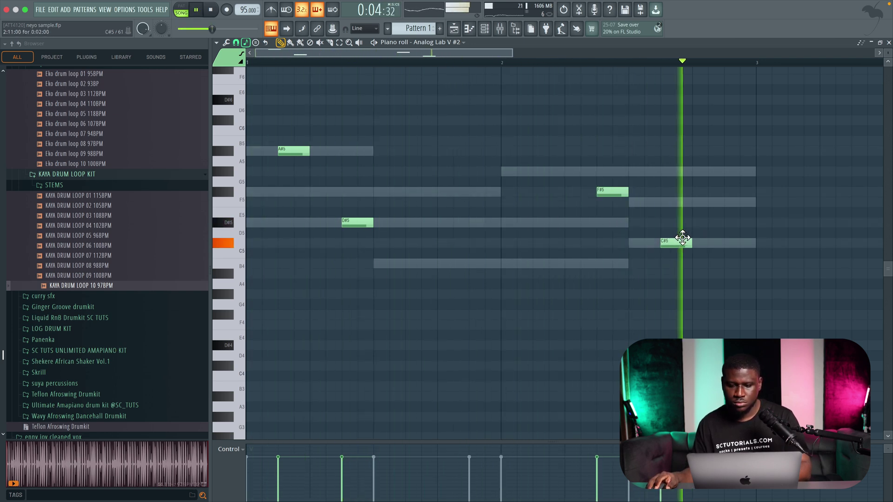
{"action": "key", "text": "space"}
{"action": "key", "text": "space"}
{"action": "left_click_drag", "start_coordinate": [608, 192], "coordinate": [608, 170]}
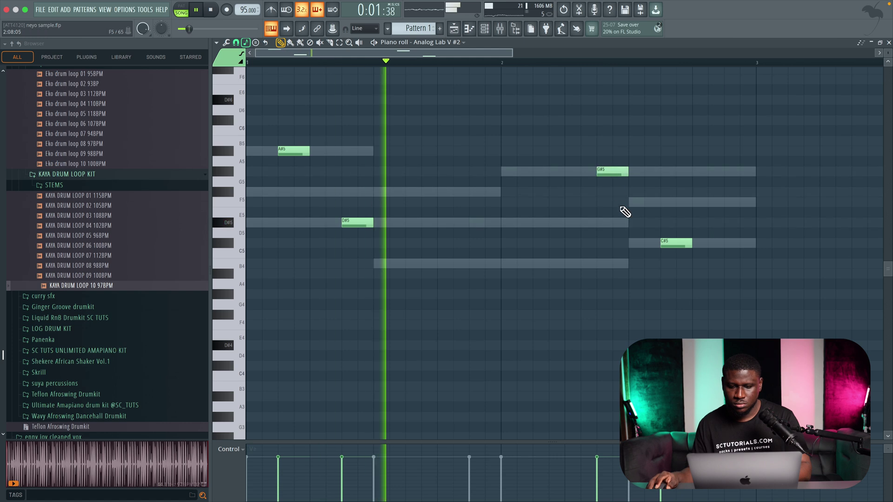
{"action": "left_click_drag", "start_coordinate": [678, 244], "coordinate": [672, 194]}
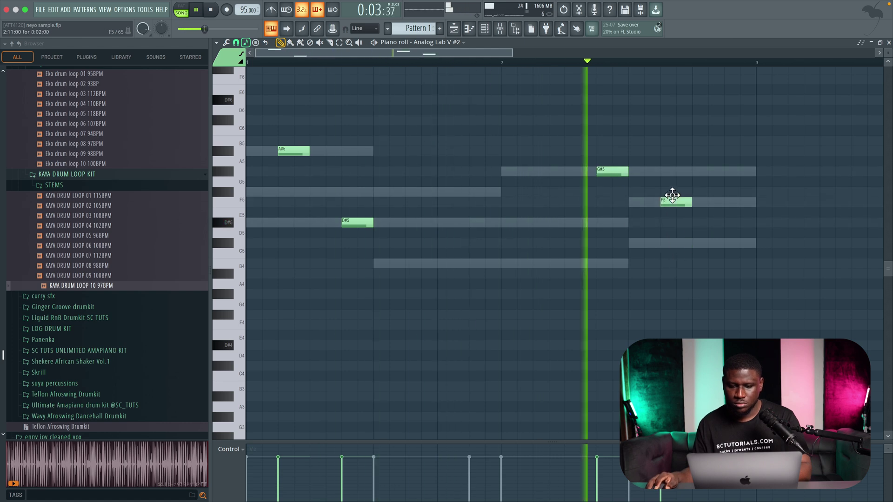
{"action": "key", "text": "space"}
{"action": "scroll", "coordinate": [772, 96], "scroll_direction": "up", "scroll_amount": 3}
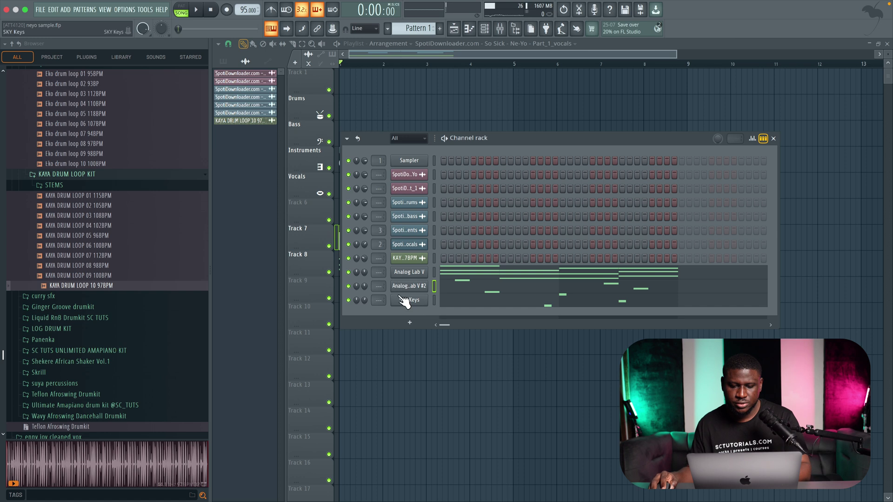
- Load the Suspended Dawn preset on Analog Lab V #2, stepping past Four Strings and Stillness
{"action": "left_click", "coordinate": [400, 289]}
{"action": "left_click", "coordinate": [290, 247]}
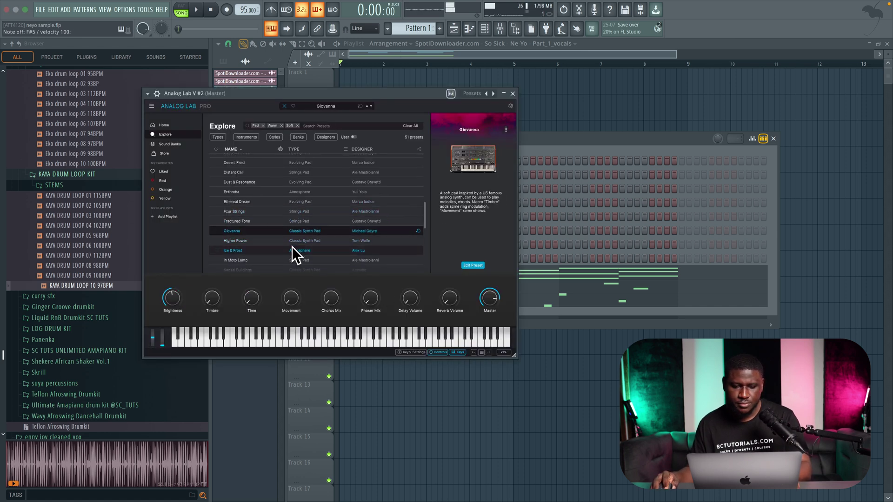
{"action": "key", "text": "Down"}
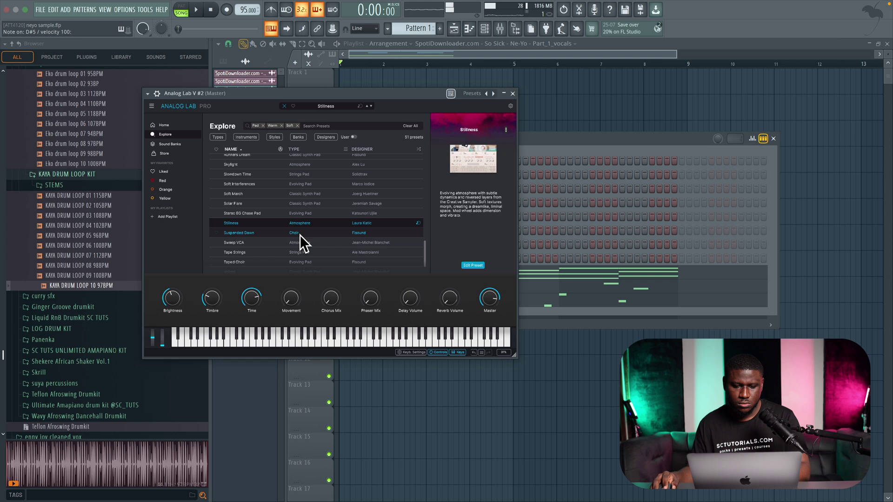
{"action": "key", "text": "Down"}
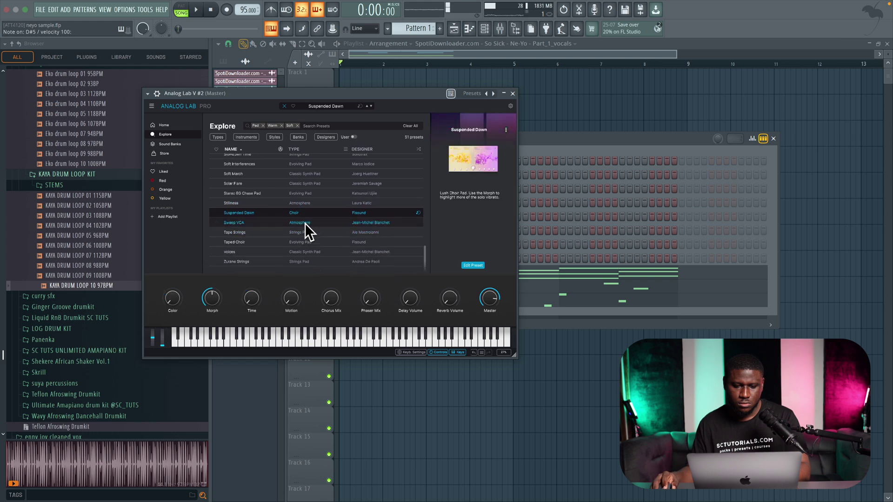
{"action": "key", "text": "F7"}
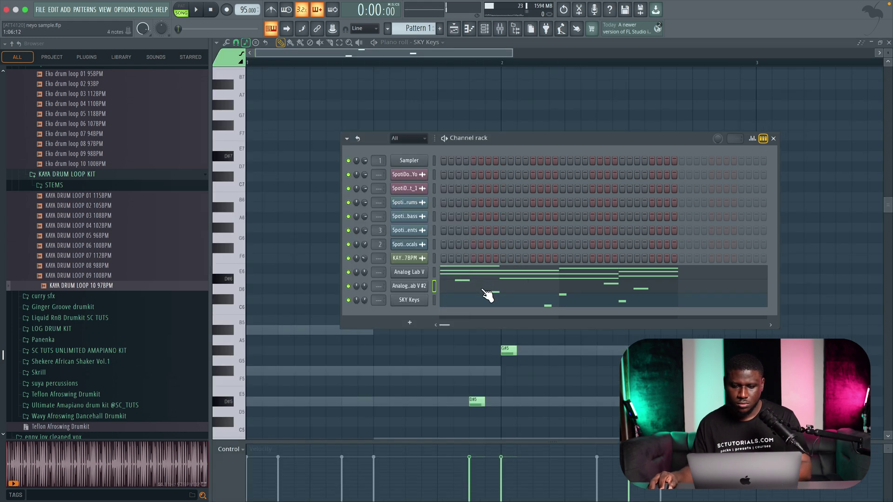
- Play the Analog Lab V #2 melody with the new sound, then return to the Playlist
{"action": "left_click", "coordinate": [488, 294]}
{"action": "key", "text": "space"}
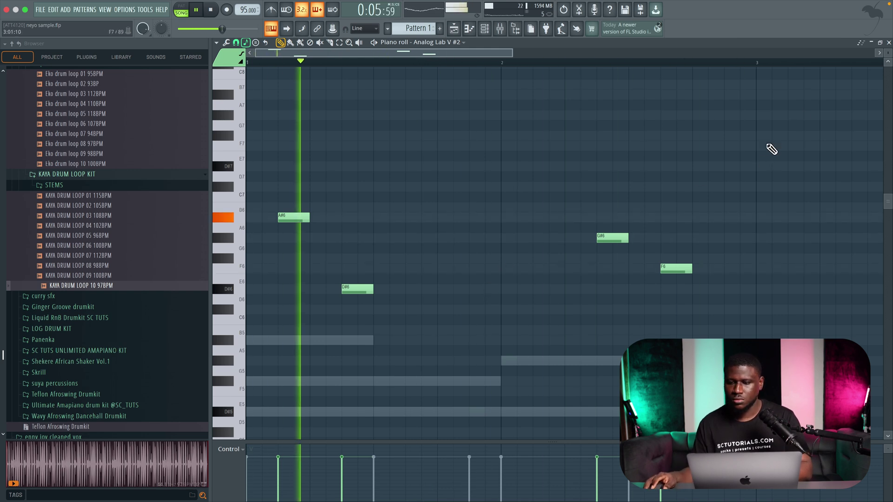
{"action": "key", "text": "F7"}
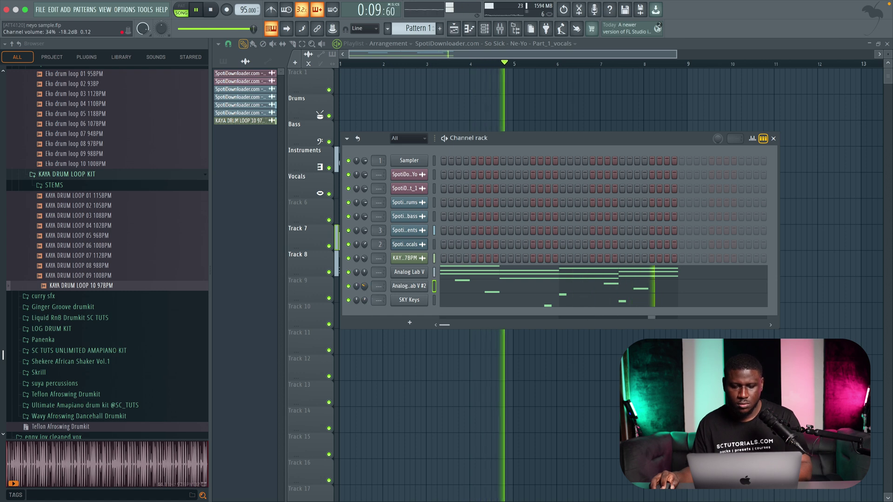
{"action": "key", "text": "space"}
{"action": "scroll", "coordinate": [124, 246], "scroll_direction": "up", "scroll_amount": 5}
{"action": "scroll", "coordinate": [123, 242], "scroll_direction": "up", "scroll_amount": 5}
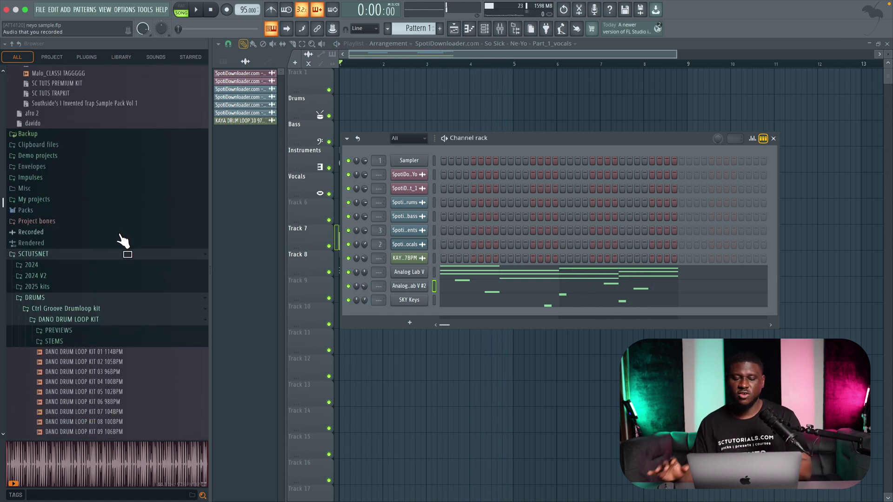
{"action": "left_click", "coordinate": [91, 285]}
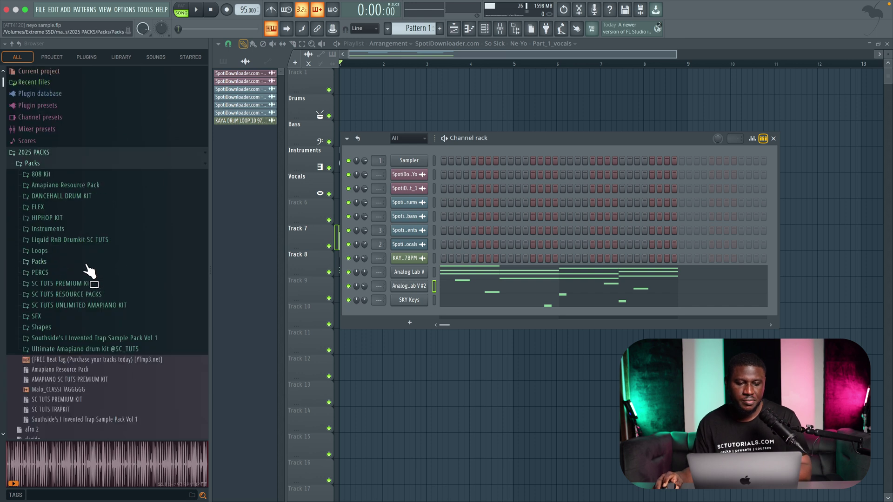
{"action": "left_click", "coordinate": [42, 175]}
{"action": "left_click", "coordinate": [57, 185]}
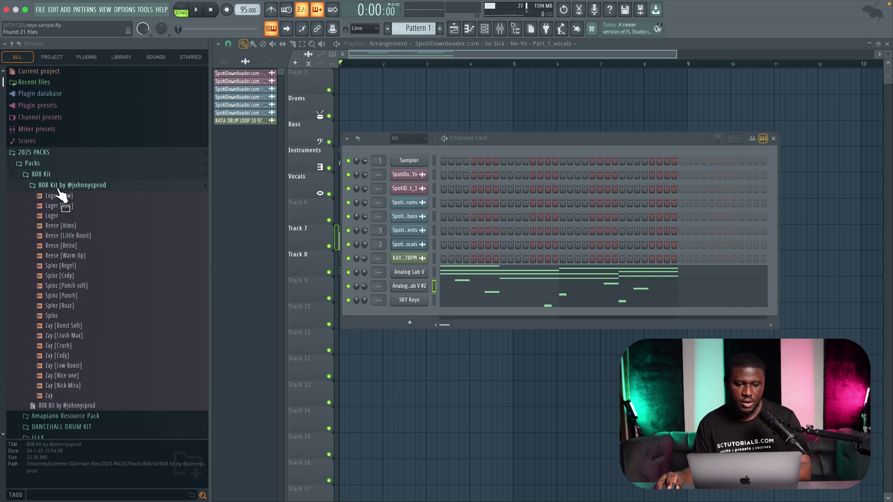
{"action": "scroll", "coordinate": [60, 252], "scroll_direction": "down", "scroll_amount": 2}
{"action": "left_click", "coordinate": [60, 265]}
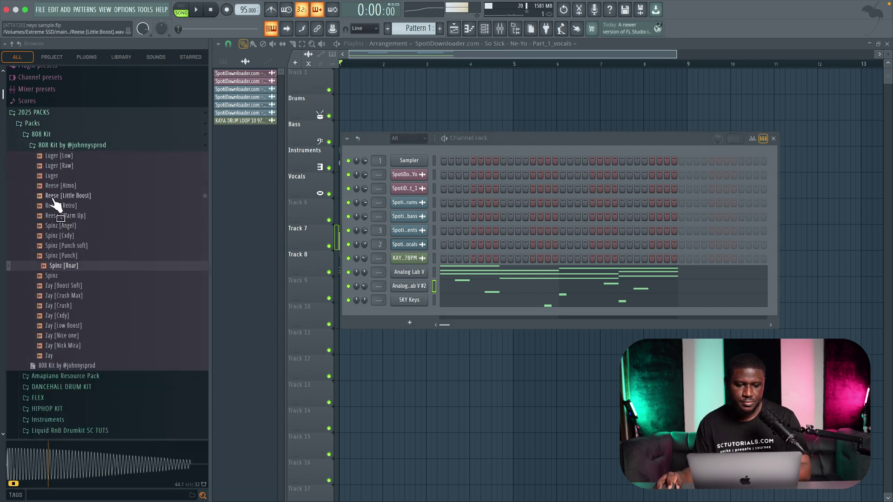
{"action": "left_click_drag", "start_coordinate": [58, 275], "coordinate": [61, 277]}
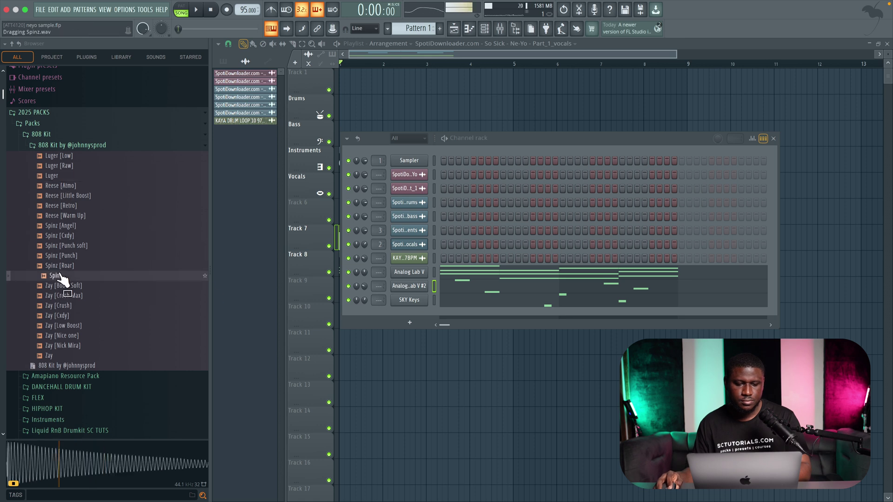
{"action": "left_click_drag", "start_coordinate": [376, 311], "coordinate": [389, 315]}
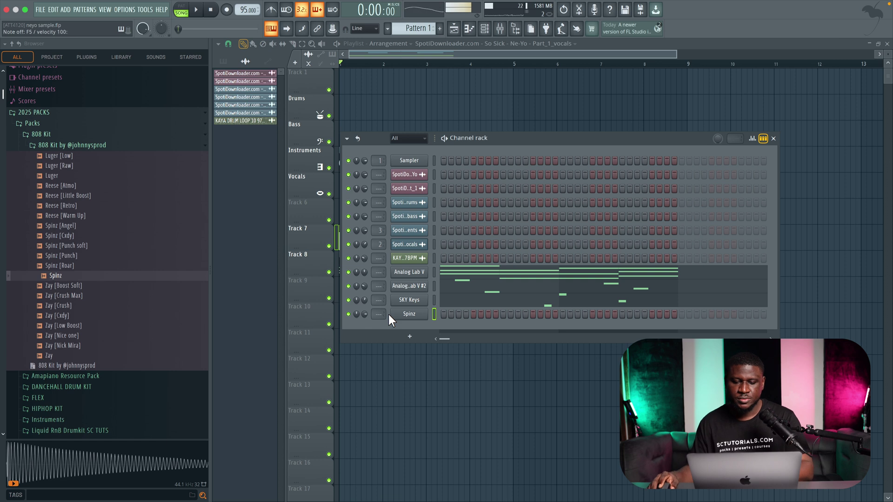
- Adjust the Spinz sampler's time-stretch and volume envelope, auditioning it on a few notes
{"action": "left_click", "coordinate": [410, 314]}
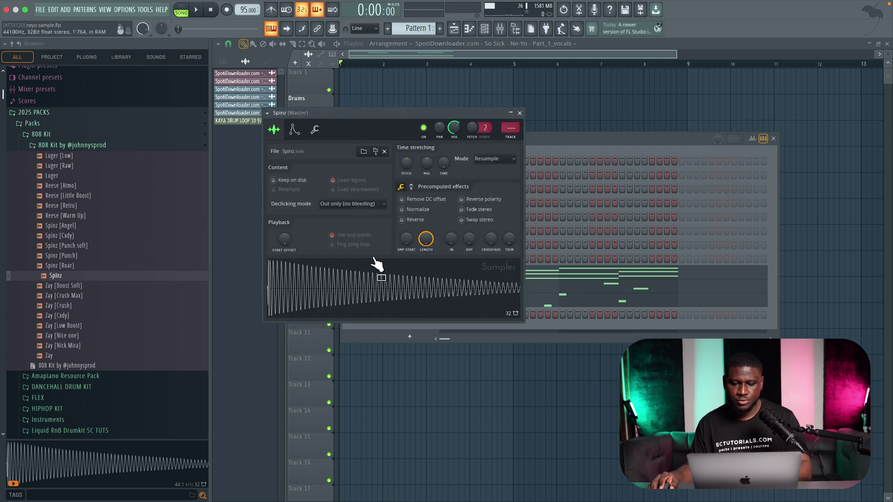
{"action": "left_click", "coordinate": [473, 162]}
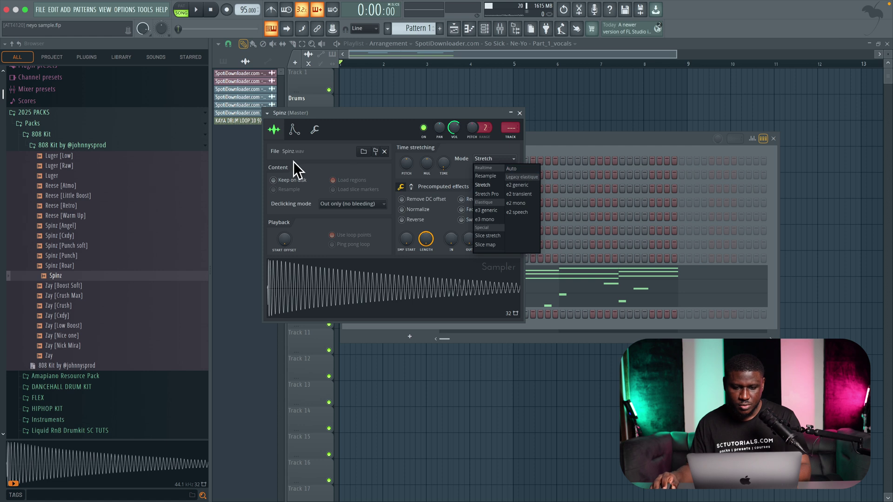
{"action": "left_click", "coordinate": [291, 129]}
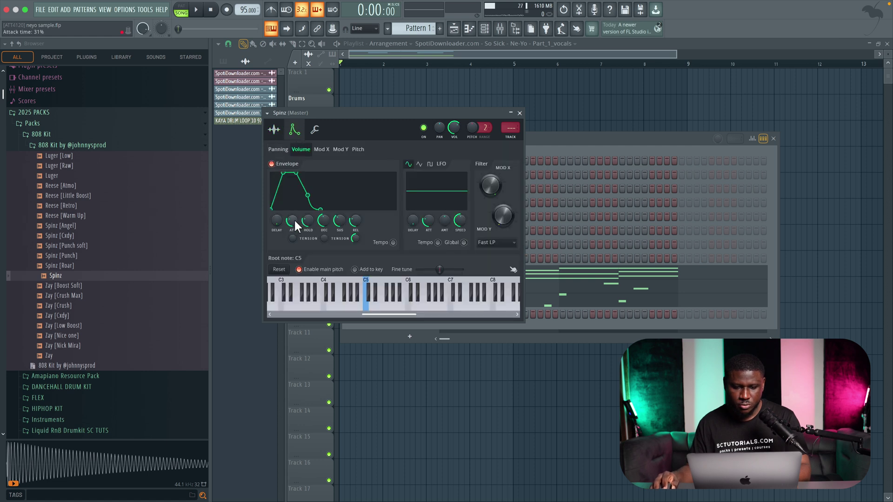
{"action": "key", "text": "s"}
{"action": "key", "text": "c"}
{"action": "key", "text": "g"}
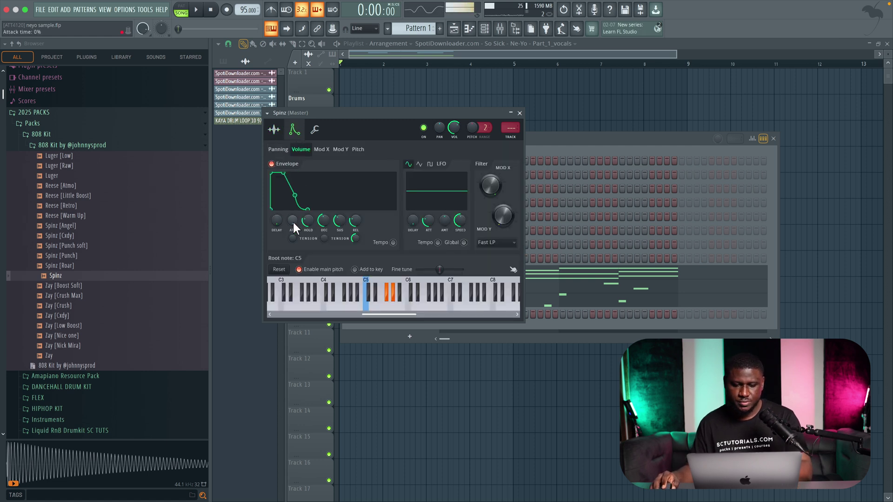
{"action": "left_click", "coordinate": [520, 114]}
- Bring up the empty Spinz piano roll from the channel options
{"action": "right_click", "coordinate": [408, 318]}
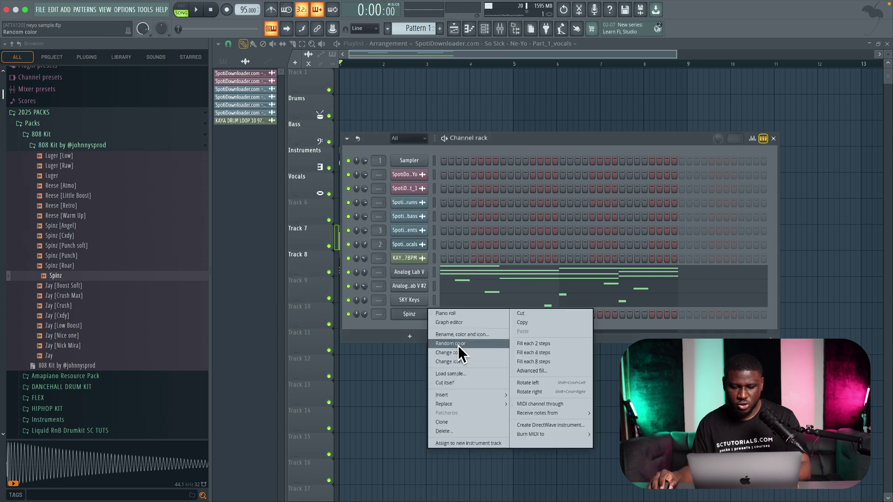
{"action": "left_click", "coordinate": [457, 390]}
{"action": "right_click", "coordinate": [409, 317]}
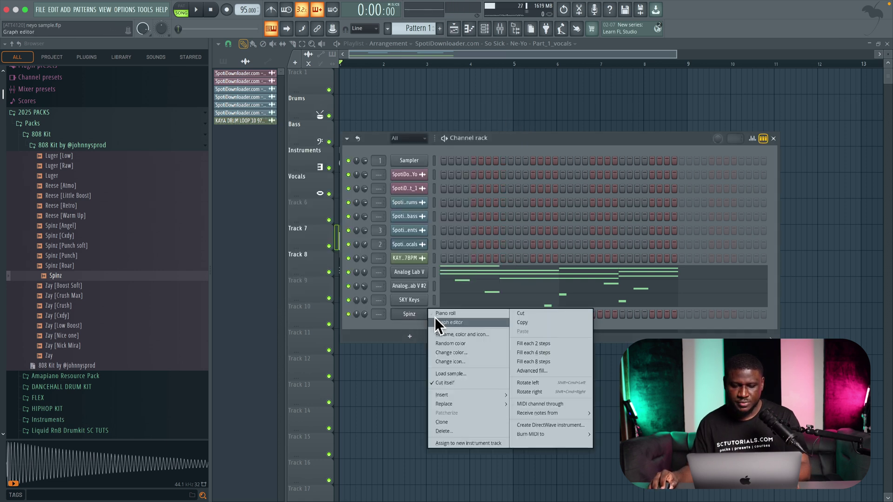
{"action": "left_click", "coordinate": [443, 318]}
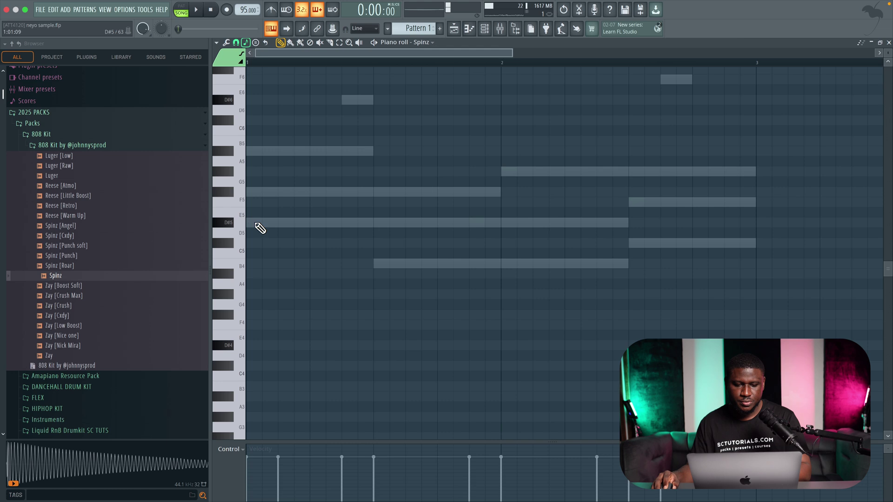
- Sketch the 808 line with D#5, F#5, D#5 and B4 notes, raising B4 to C#5
{"action": "left_click", "coordinate": [257, 223]}
{"action": "key", "text": "space"}
{"action": "left_click_drag", "start_coordinate": [280, 223], "coordinate": [310, 223]}
{"action": "left_click", "coordinate": [412, 191]}
{"action": "left_click", "coordinate": [461, 223]}
{"action": "left_click", "coordinate": [500, 263]}
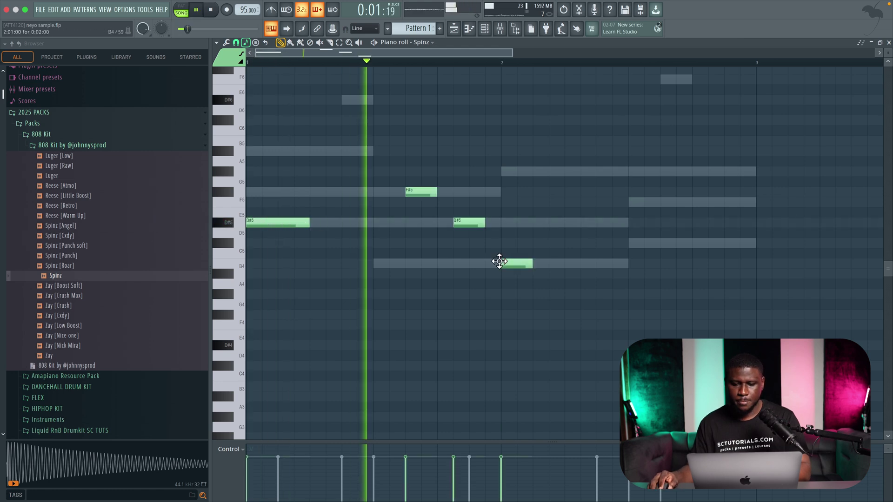
{"action": "key", "text": "space"}
{"action": "left_click_drag", "start_coordinate": [506, 263], "coordinate": [506, 164]}
{"action": "key", "text": "space"}
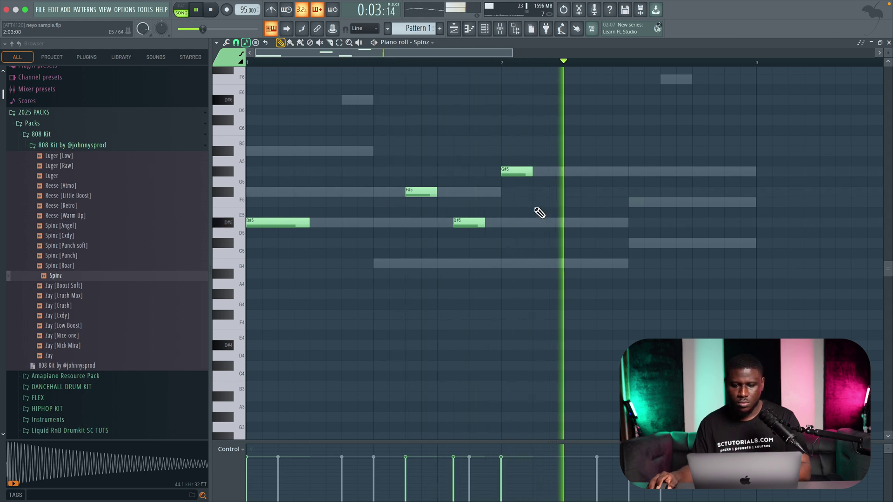
- Move the second D#5 to B4, add F5 and C#5, and nudge F#5, F5 and C#5 later
{"action": "left_click_drag", "start_coordinate": [469, 222], "coordinate": [469, 264]}
{"action": "left_click", "coordinate": [670, 202]}
{"action": "key", "text": "space"}
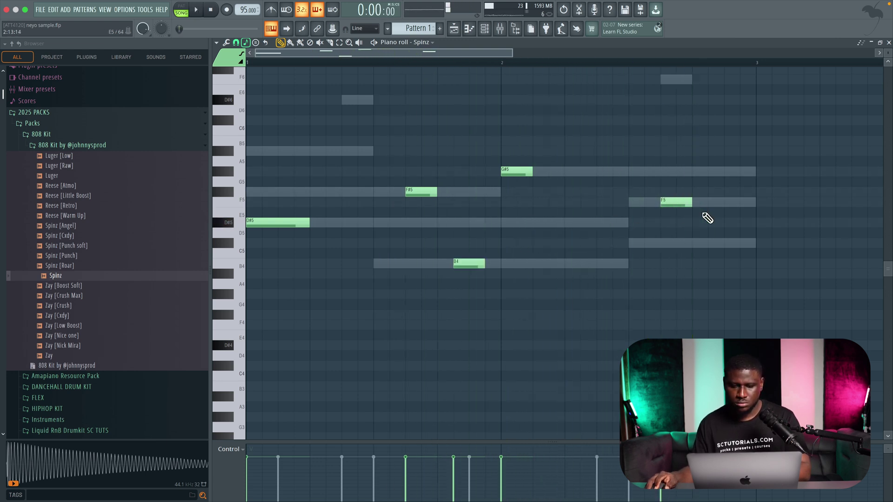
{"action": "key", "text": "space"}
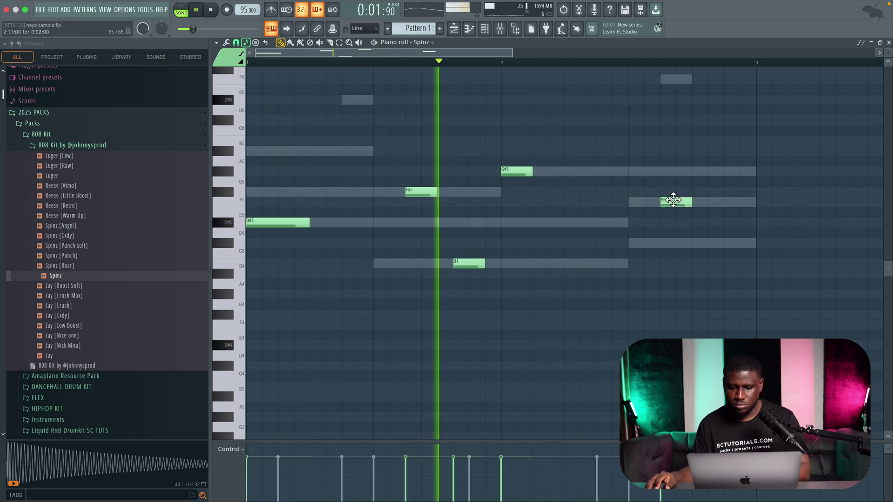
{"action": "left_click", "coordinate": [698, 242]}
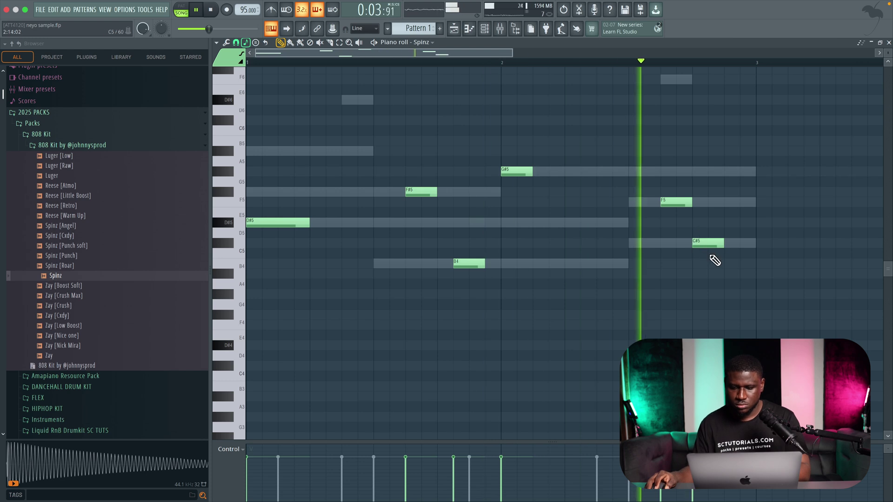
{"action": "key", "text": "shift+Right"}
{"action": "key", "text": "space"}
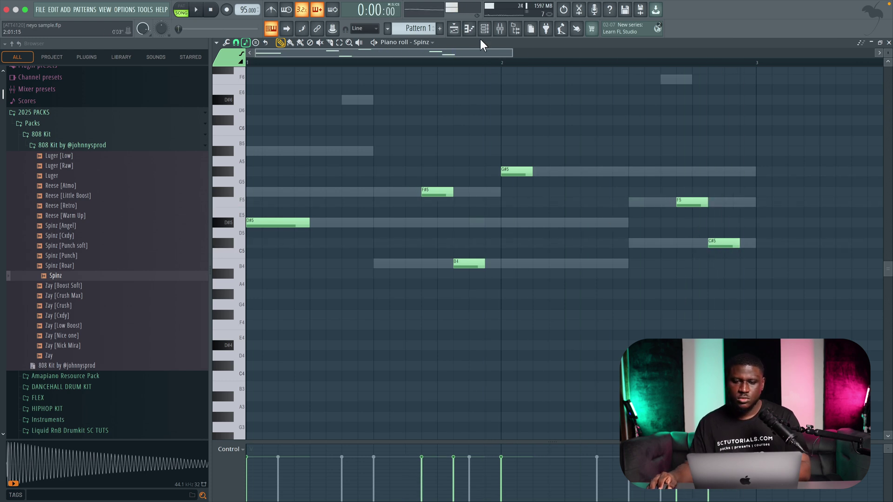
{"action": "left_click", "coordinate": [484, 29]}
{"action": "left_click", "coordinate": [417, 318]}
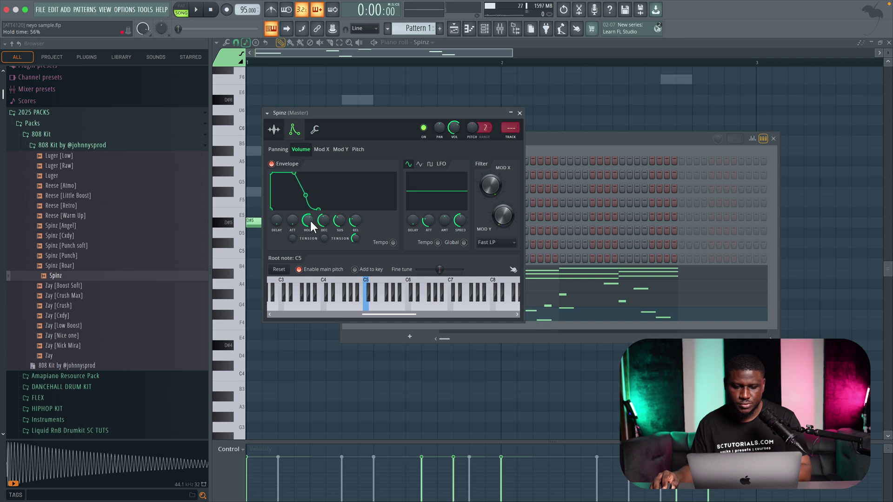
- Reshape the Spinz envelope decay and raise its channel volume to about 72% during playback
{"action": "key", "text": "space"}
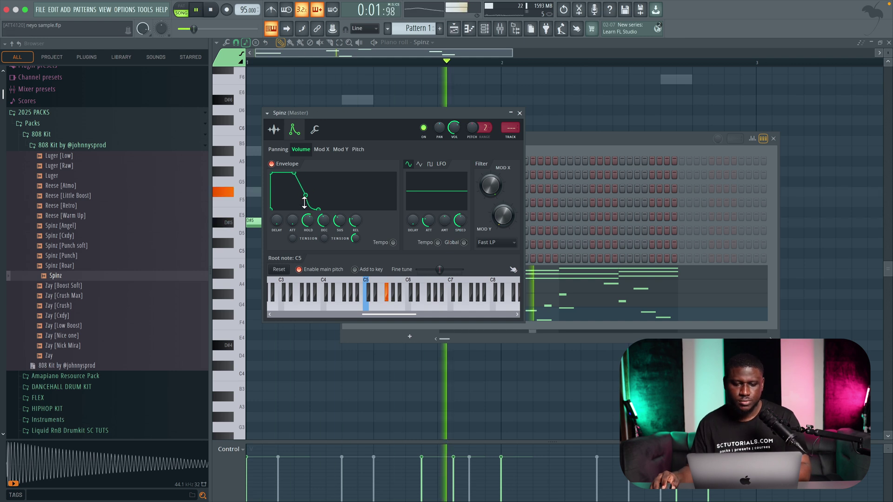
{"action": "left_click_drag", "start_coordinate": [304, 203], "coordinate": [306, 199]}
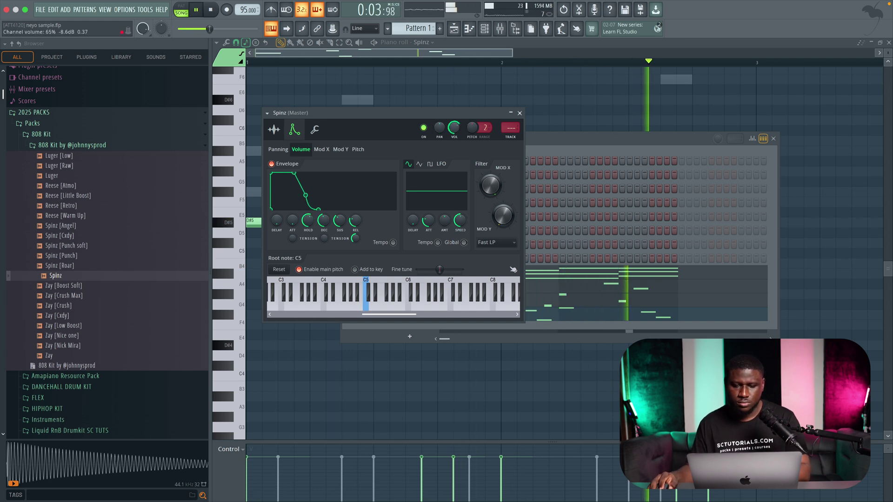
{"action": "left_click_drag", "start_coordinate": [454, 127], "coordinate": [453, 130]}
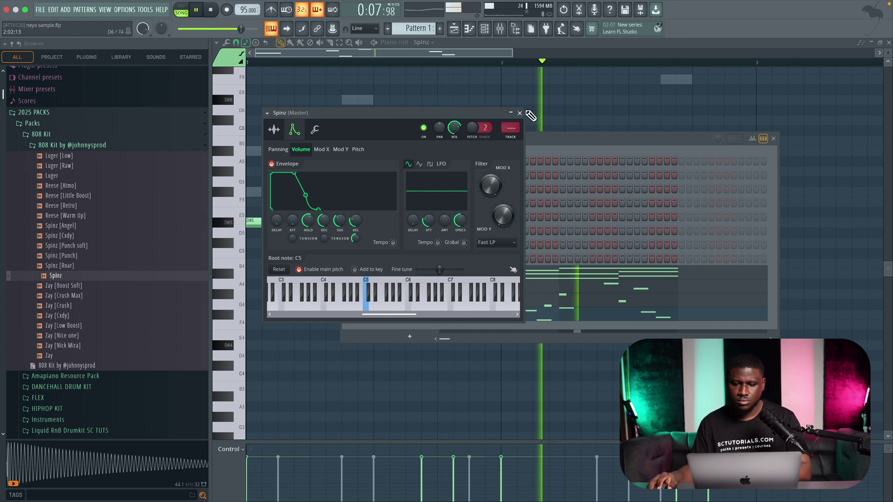
{"action": "left_click", "coordinate": [520, 113]}
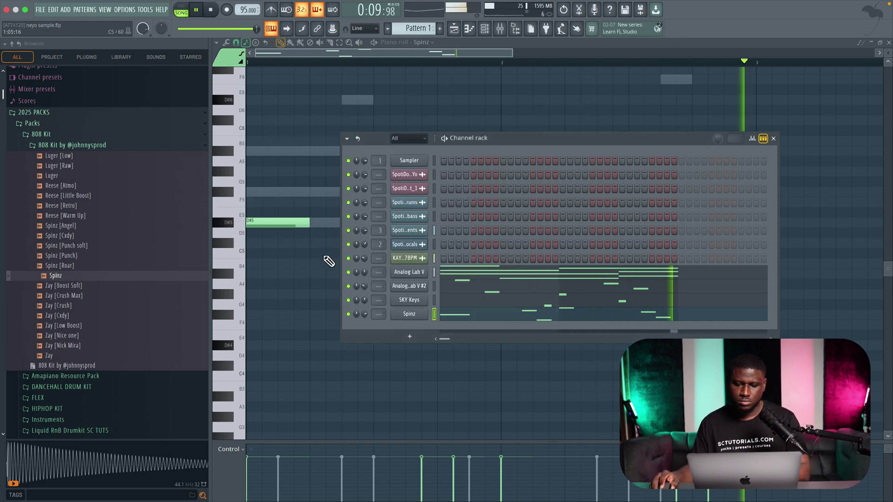
- Show the Playlist, move the Channel Rack aside to reveal clips, and play the arrangement
{"action": "key", "text": "space"}
{"action": "key", "text": "F5"}
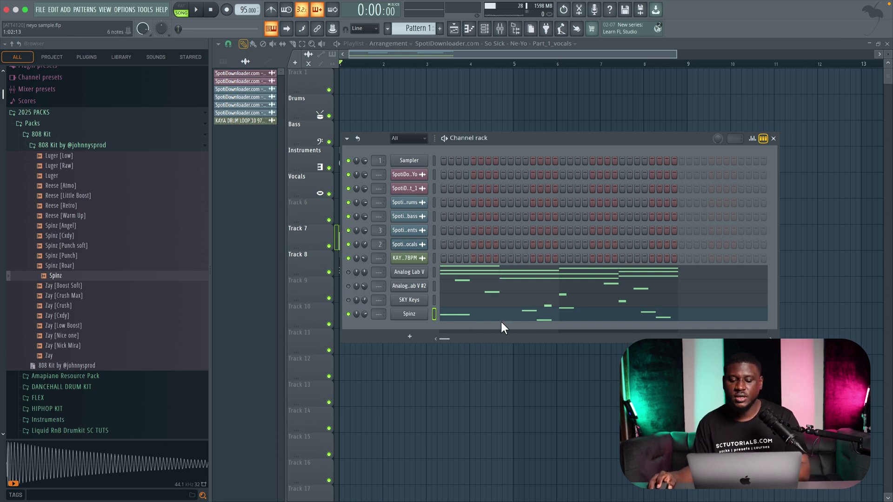
{"action": "left_click_drag", "start_coordinate": [536, 138], "coordinate": [630, 144]}
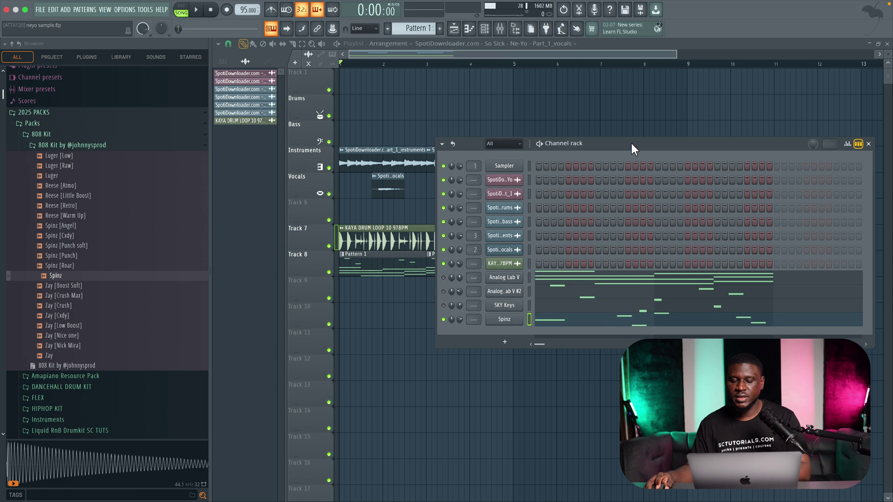
{"action": "key", "text": "space"}
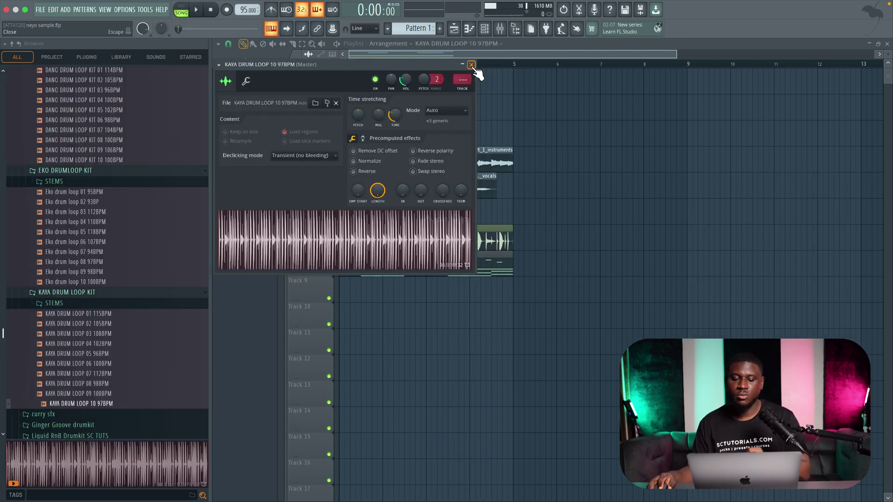
- Close the drum loop sample settings and expand KAYA DRUM LOOP KIT > STEMS > KAYA DRUM LOOP 10 97BPM
{"action": "left_click", "coordinate": [471, 65]}
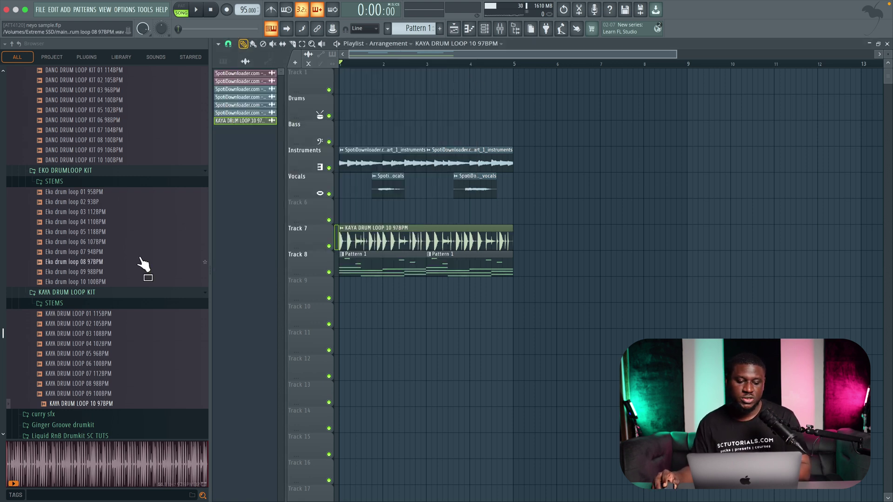
{"action": "scroll", "coordinate": [56, 286], "scroll_direction": "down", "scroll_amount": 1}
{"action": "scroll", "coordinate": [84, 258], "scroll_direction": "down", "scroll_amount": 1}
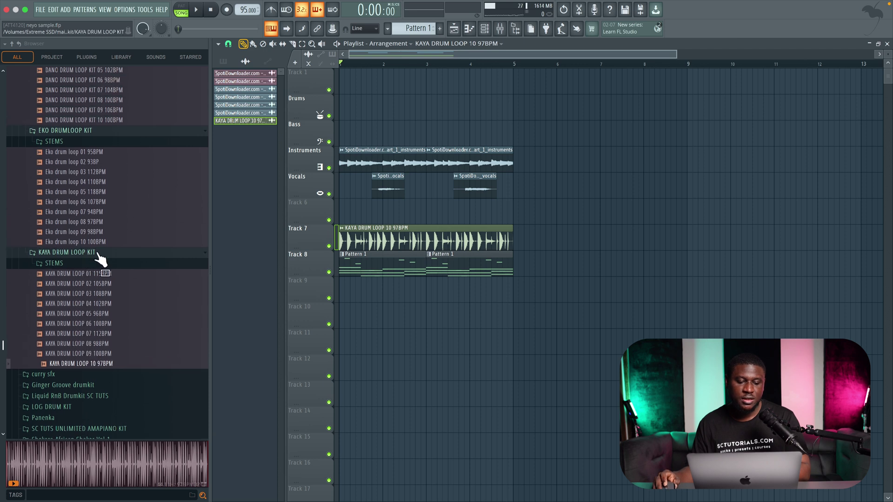
{"action": "scroll", "coordinate": [100, 256], "scroll_direction": "up", "scroll_amount": 3}
{"action": "scroll", "coordinate": [100, 210], "scroll_direction": "up", "scroll_amount": 5}
{"action": "scroll", "coordinate": [101, 199], "scroll_direction": "down", "scroll_amount": 2}
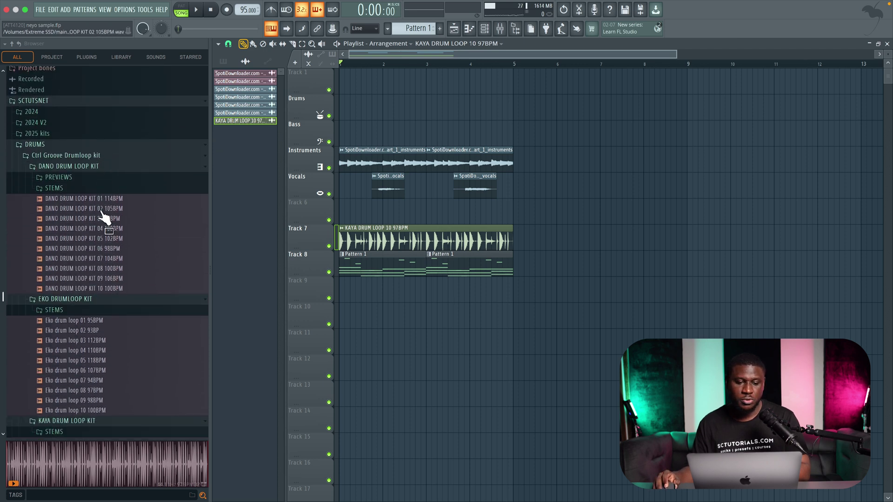
{"action": "scroll", "coordinate": [101, 198], "scroll_direction": "down", "scroll_amount": 3}
{"action": "scroll", "coordinate": [101, 195], "scroll_direction": "down", "scroll_amount": 6}
{"action": "scroll", "coordinate": [104, 189], "scroll_direction": "up", "scroll_amount": 3}
{"action": "scroll", "coordinate": [100, 187], "scroll_direction": "up", "scroll_amount": 2}
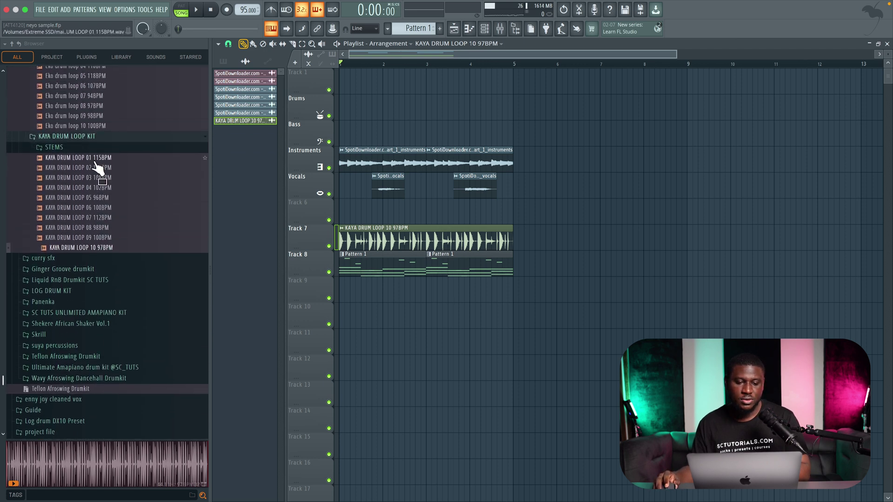
{"action": "left_click", "coordinate": [93, 139]}
{"action": "left_click", "coordinate": [81, 148]}
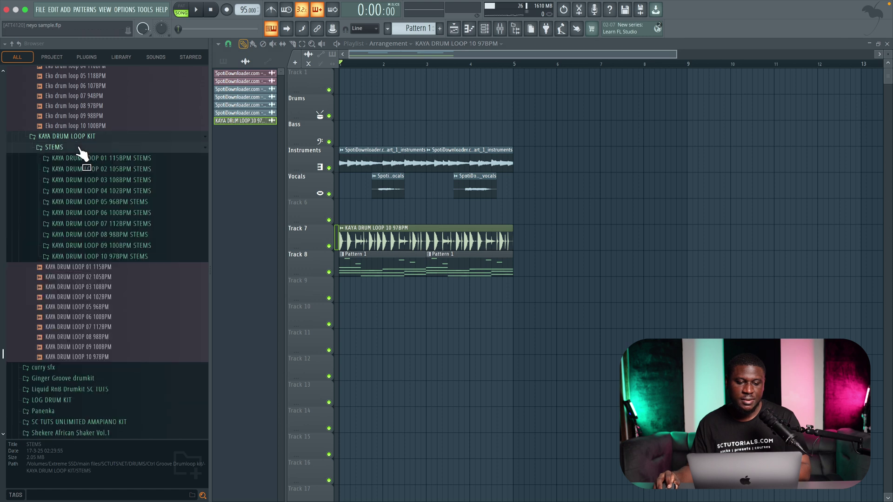
{"action": "left_click", "coordinate": [126, 256]}
{"action": "scroll", "coordinate": [126, 259], "scroll_direction": "down", "scroll_amount": 2}
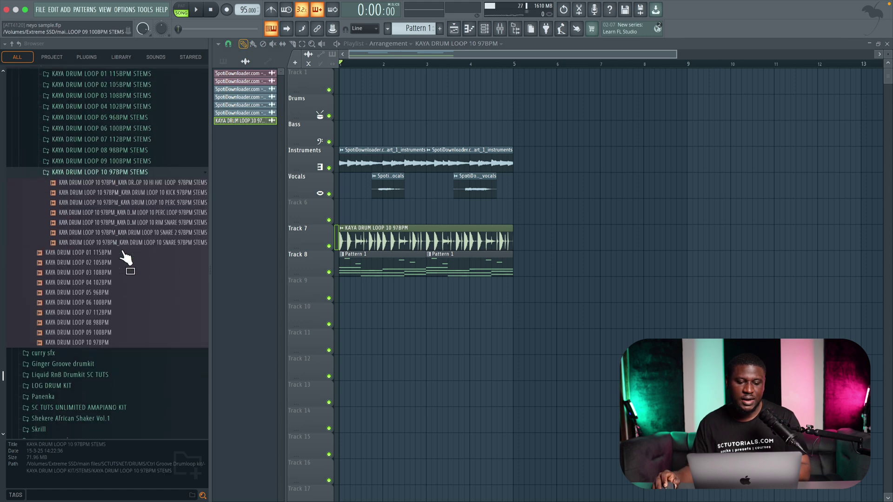
{"action": "scroll", "coordinate": [126, 259], "scroll_direction": "down", "scroll_amount": 2}
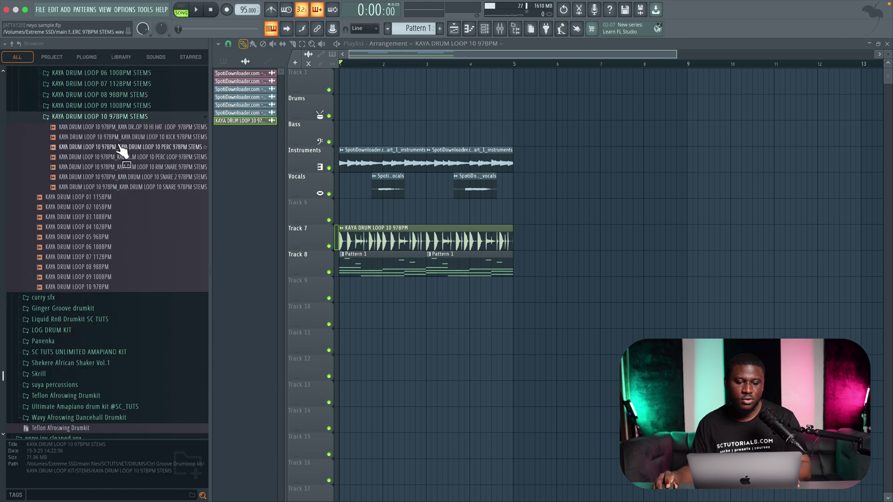
{"action": "left_click", "coordinate": [126, 179]}
- Place the seven loop 10 stems on Tracks 10–16 and mute the original loop on Track 7
{"action": "left_click_drag", "start_coordinate": [125, 147], "coordinate": [340, 313]}
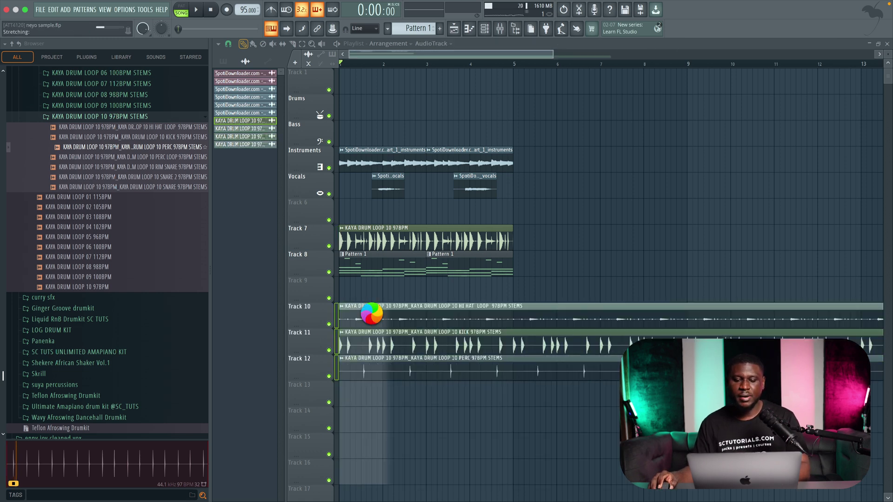
{"action": "left_click", "coordinate": [330, 247]}
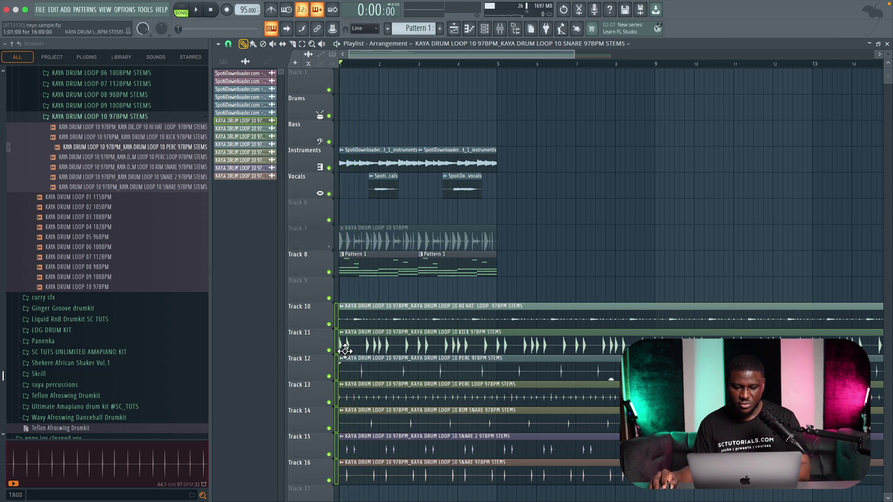
{"action": "left_click", "coordinate": [331, 350]}
{"action": "key", "text": "space"}
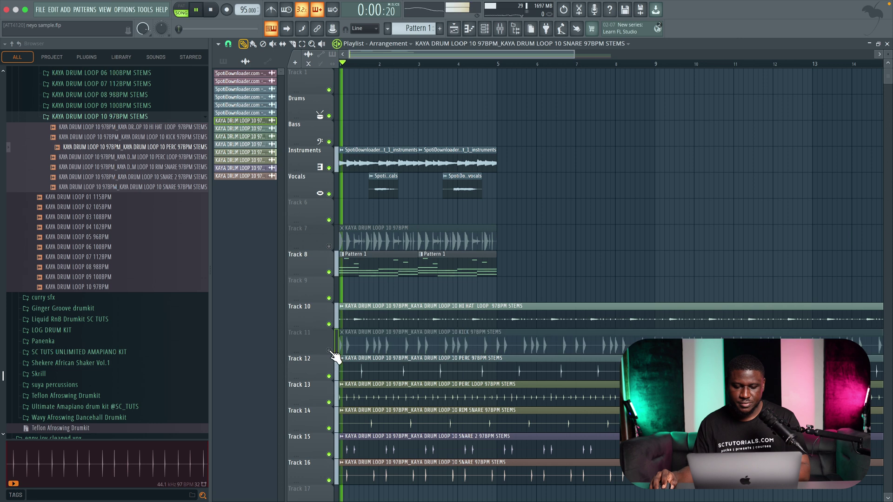
{"action": "scroll", "coordinate": [359, 332], "scroll_direction": "down", "scroll_amount": 2}
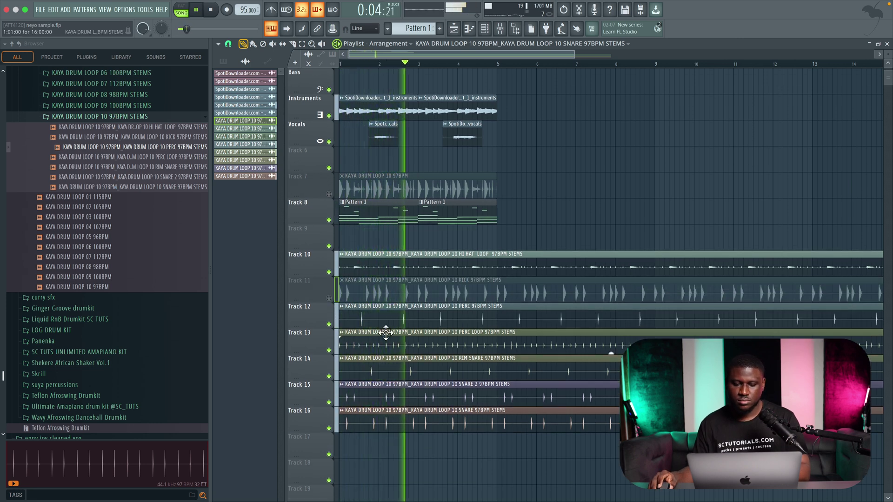
{"action": "key", "text": "space"}
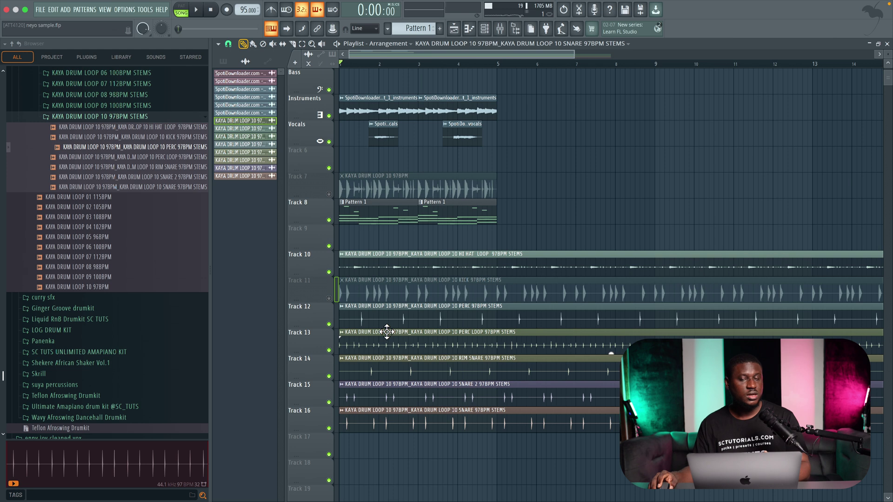
- Mute every stem clip except the kick on Track 11 and play it back
{"action": "left_click", "coordinate": [329, 298]}
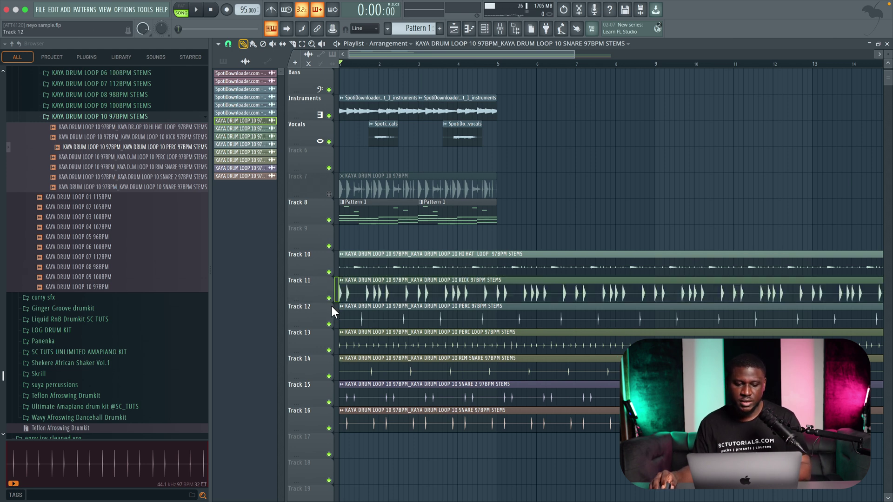
{"action": "left_click_drag", "start_coordinate": [373, 314], "coordinate": [387, 258]}
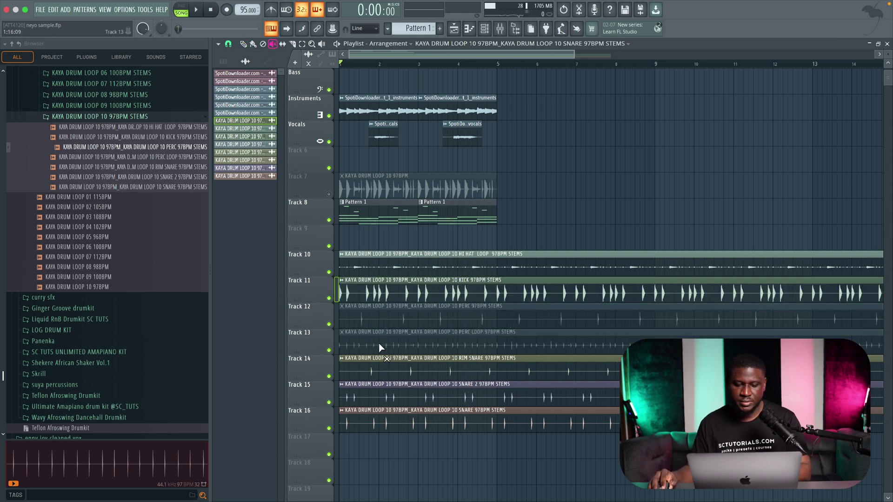
{"action": "key", "text": "space"}
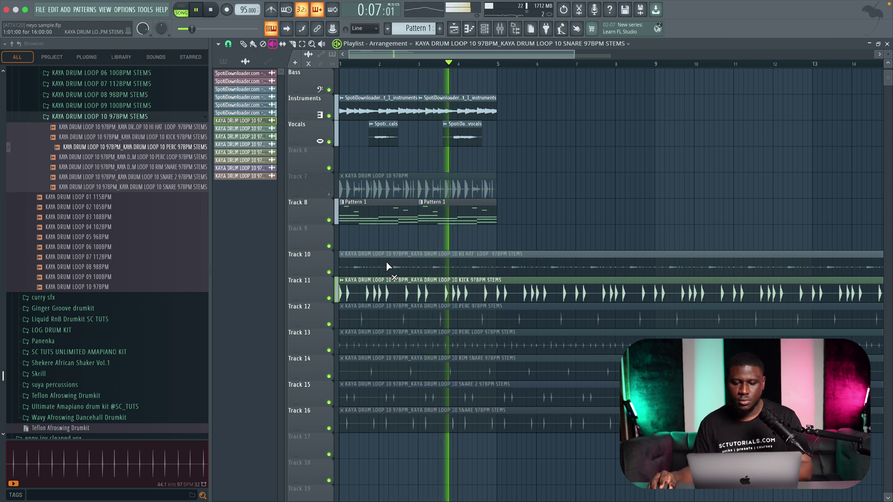
{"action": "key", "text": "space"}
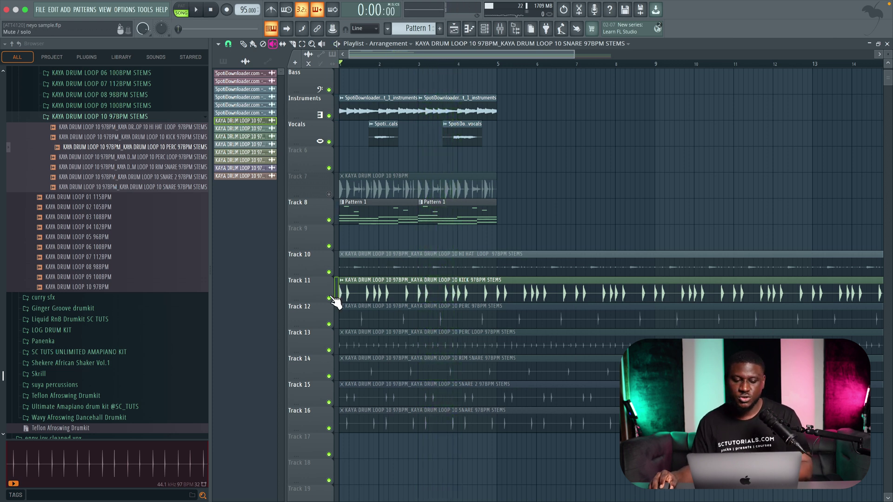
- Unmute the original KAYA DRUM LOOP 10 clip on Track 7
{"action": "left_click", "coordinate": [331, 298], "text": "ctrl"}
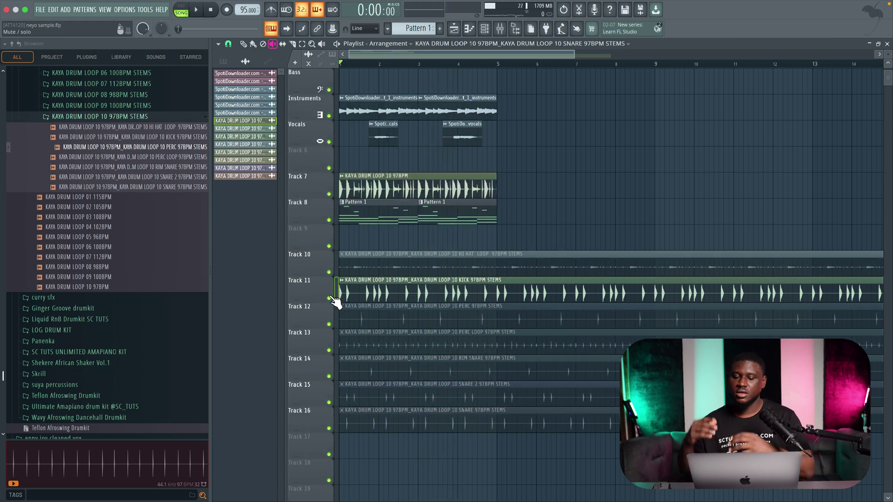